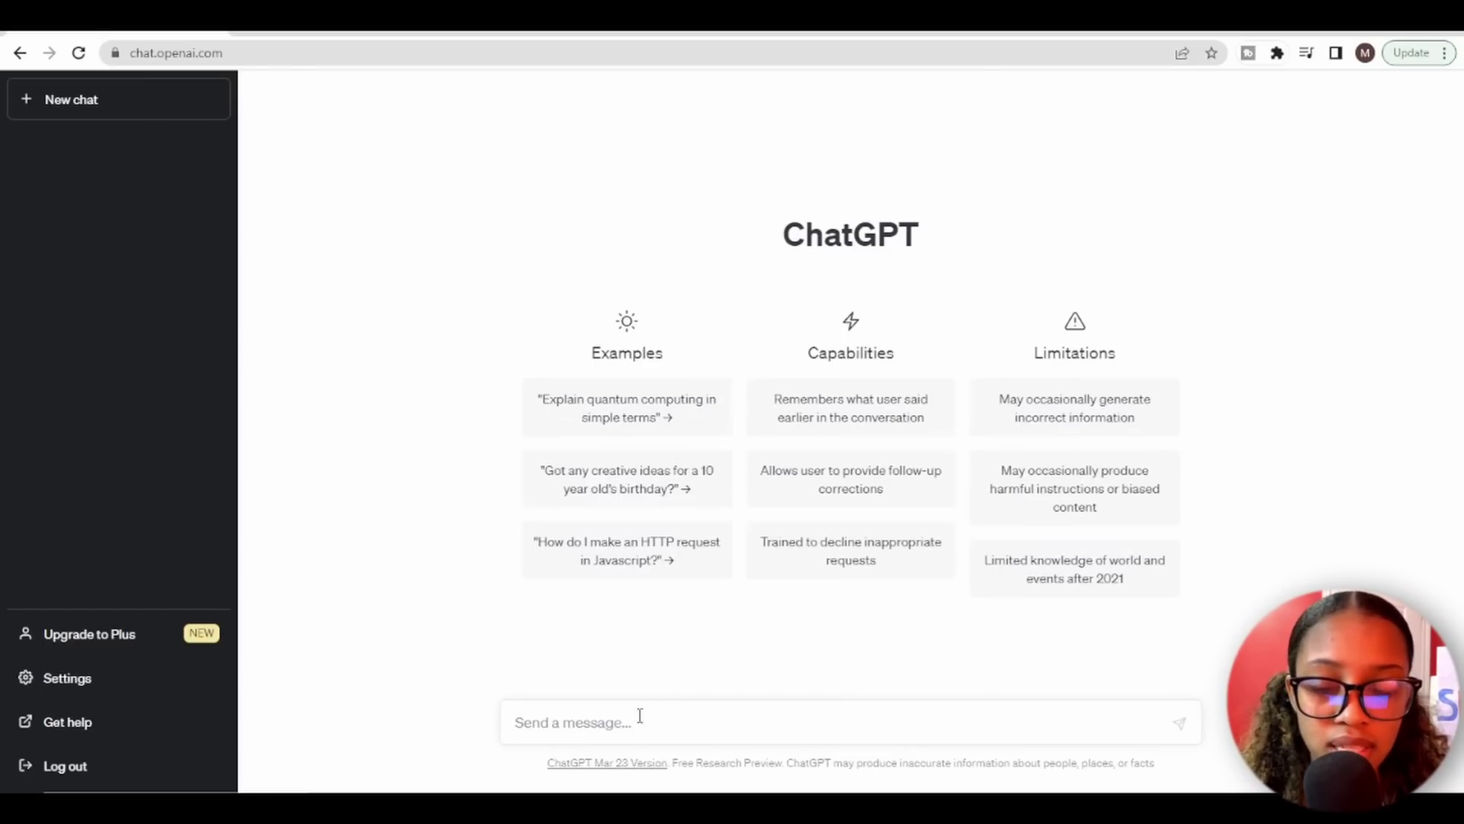
Ask ChatGPT for 10 popular Instagram text-based niches, then paste a monetizable-niches prompt
{"action": "type", "text": "give me 10 popular niches for instagram text based theme pages"}
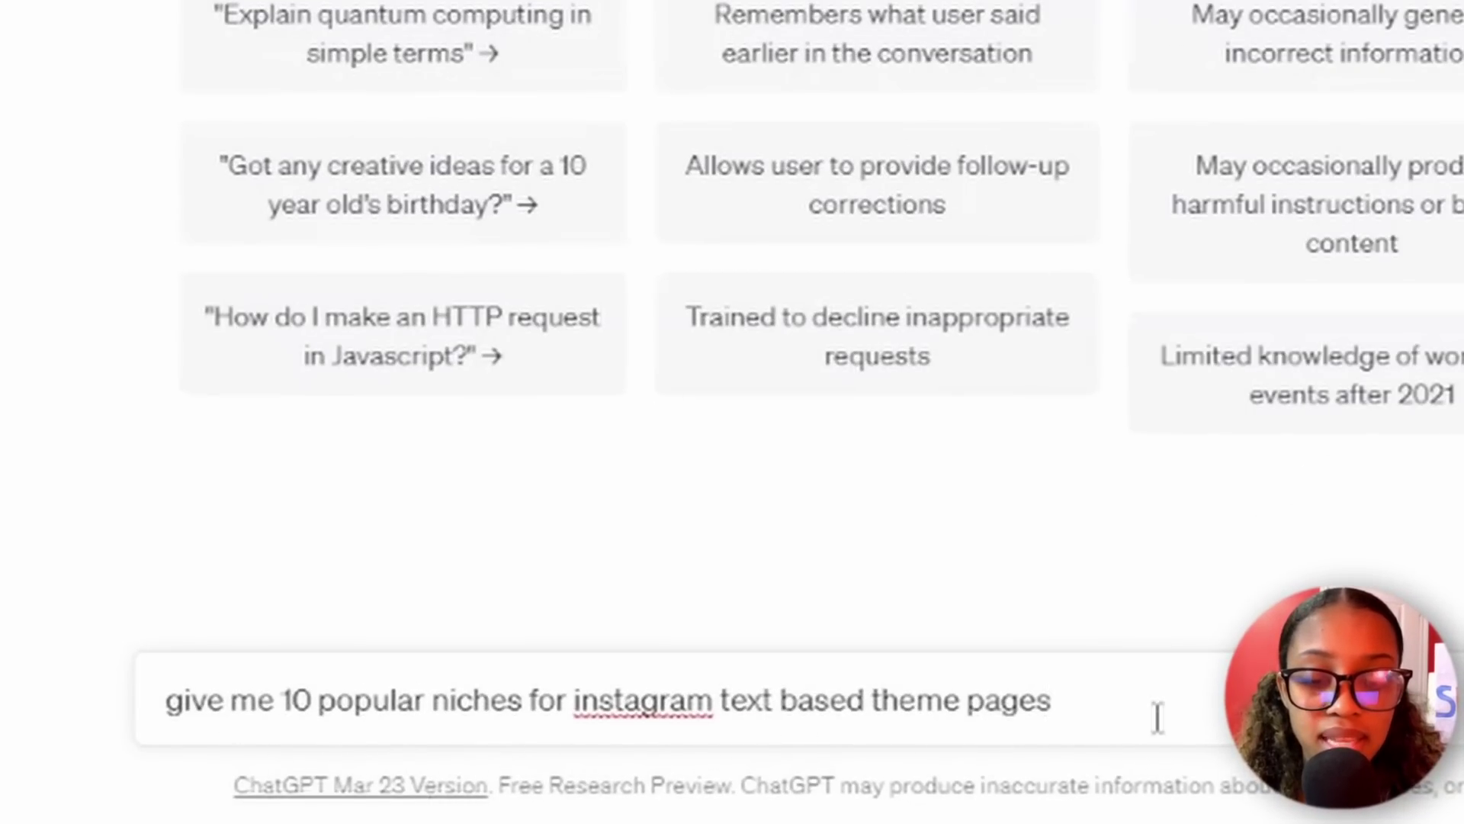
{"action": "key", "text": "Return"}
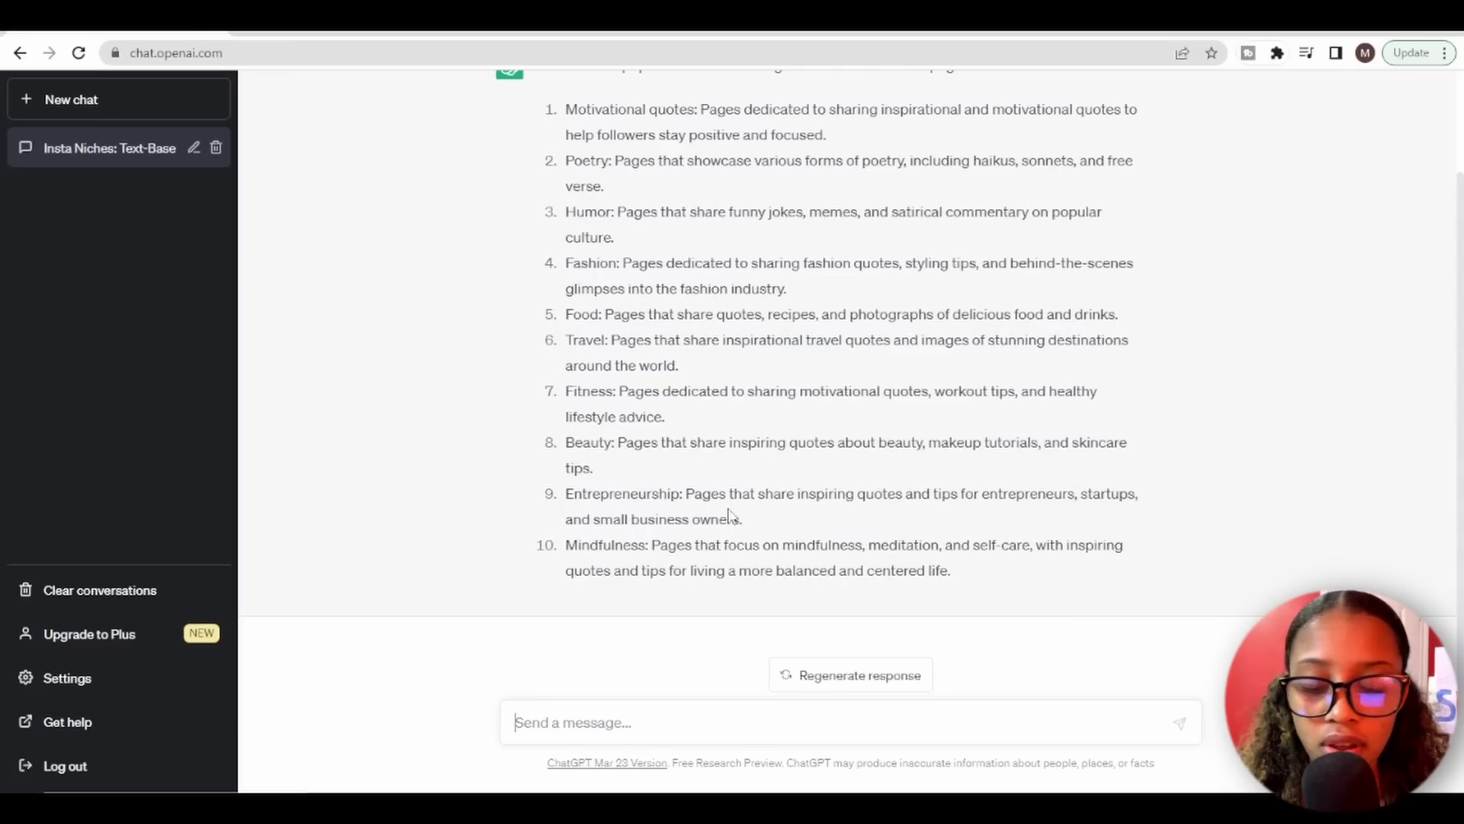
{"action": "type", "text": "give me 10 popular niches for Instagram text-based theme pages that can be monetized"}
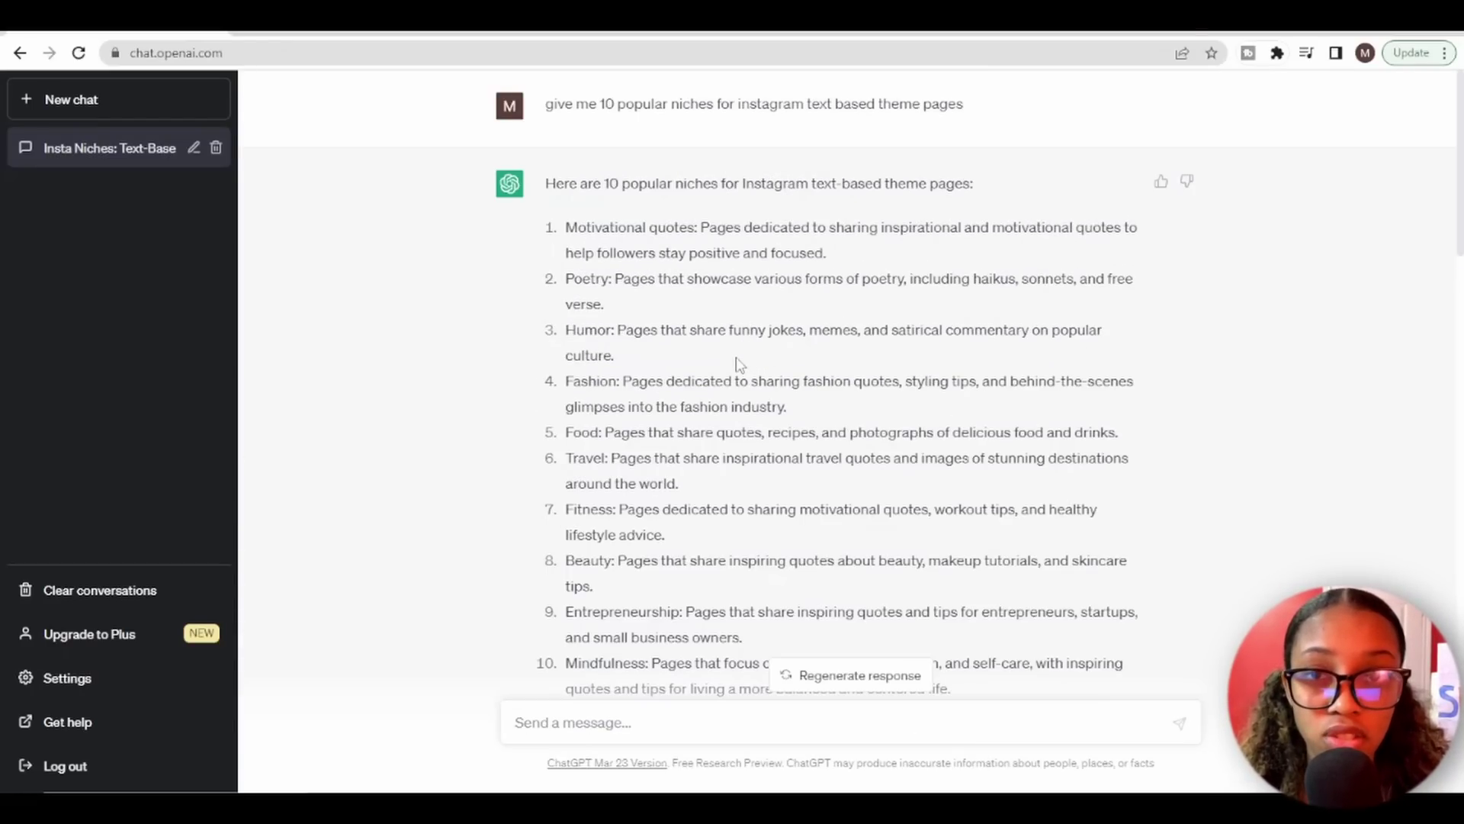
Note the career and job advice niche, then browse Instagram accounts for 'career and advice'
{"action": "left_click", "coordinate": [786, 38]}
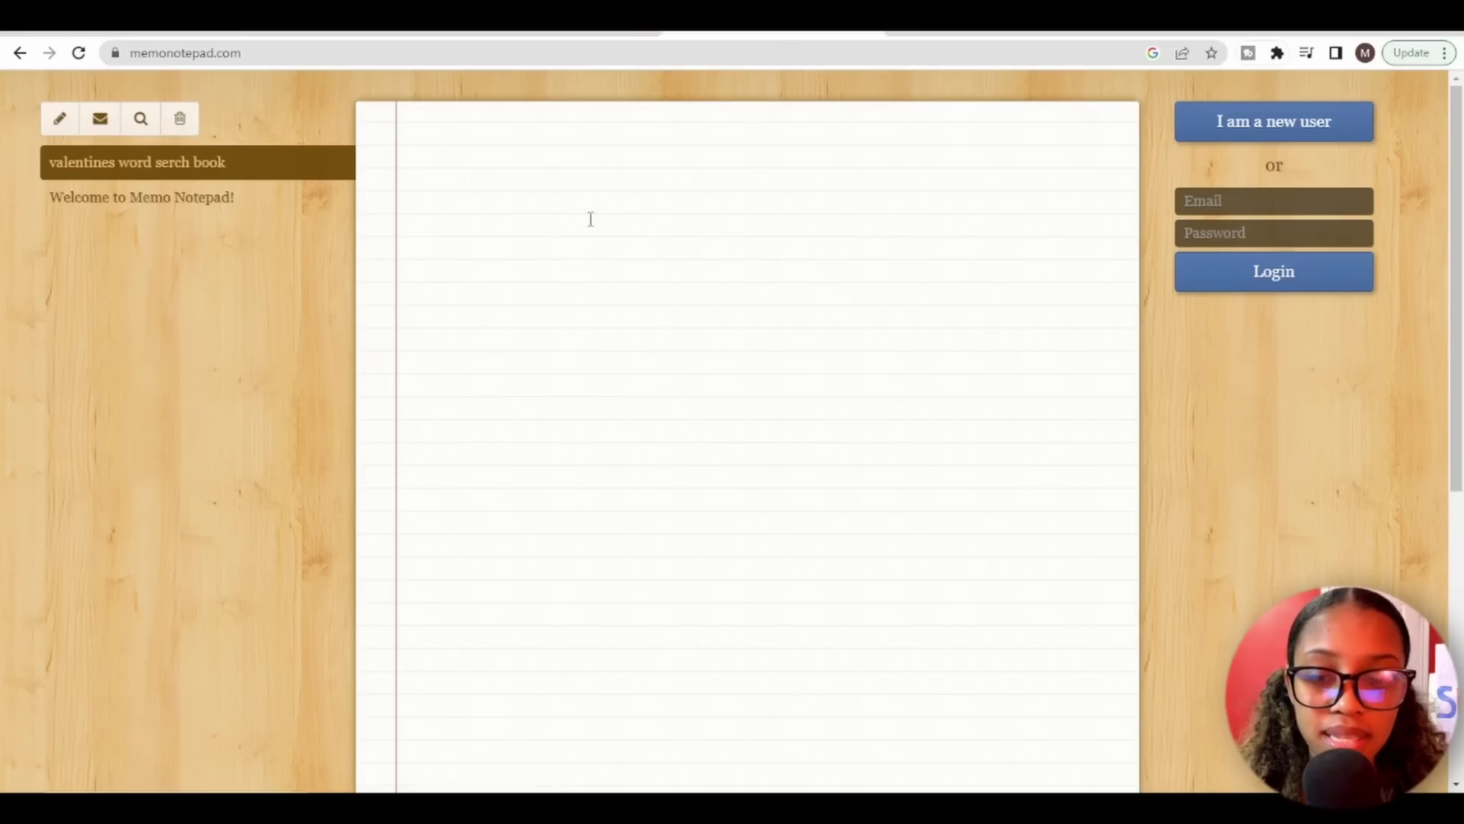
{"action": "type", "text": "career and job advice"}
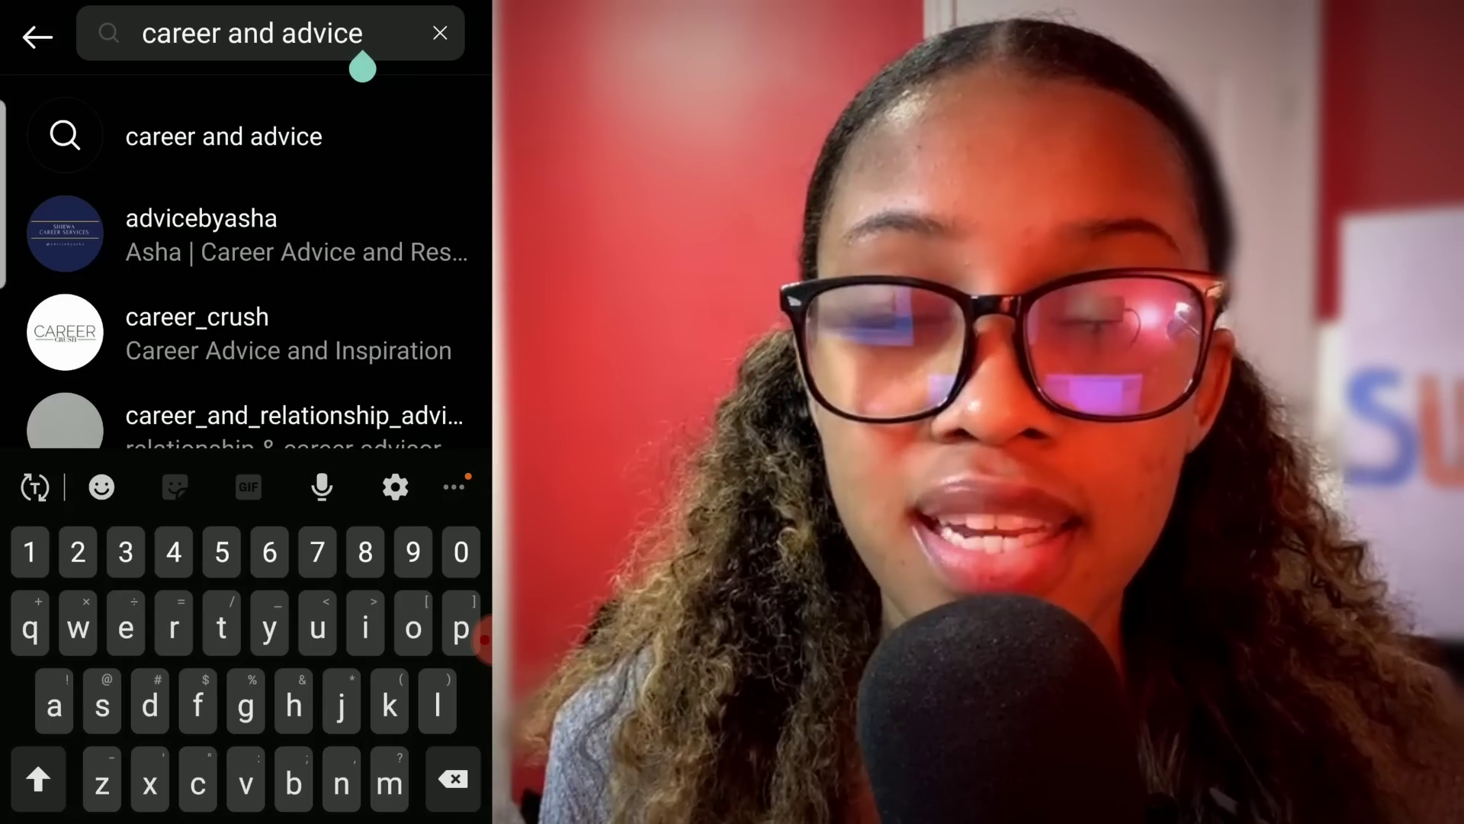
{"action": "key", "text": "Return"}
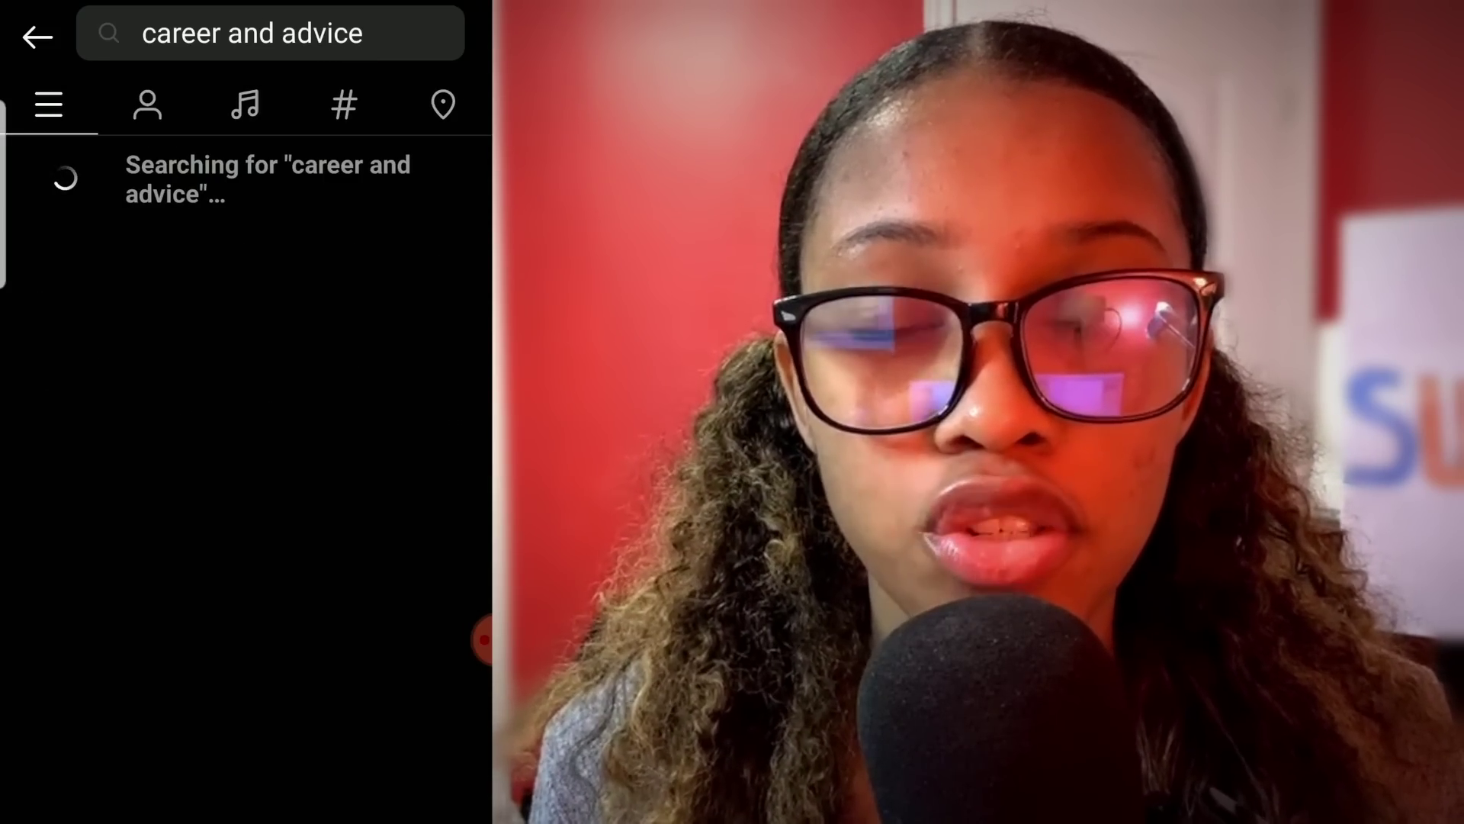
{"action": "left_click", "coordinate": [147, 104]}
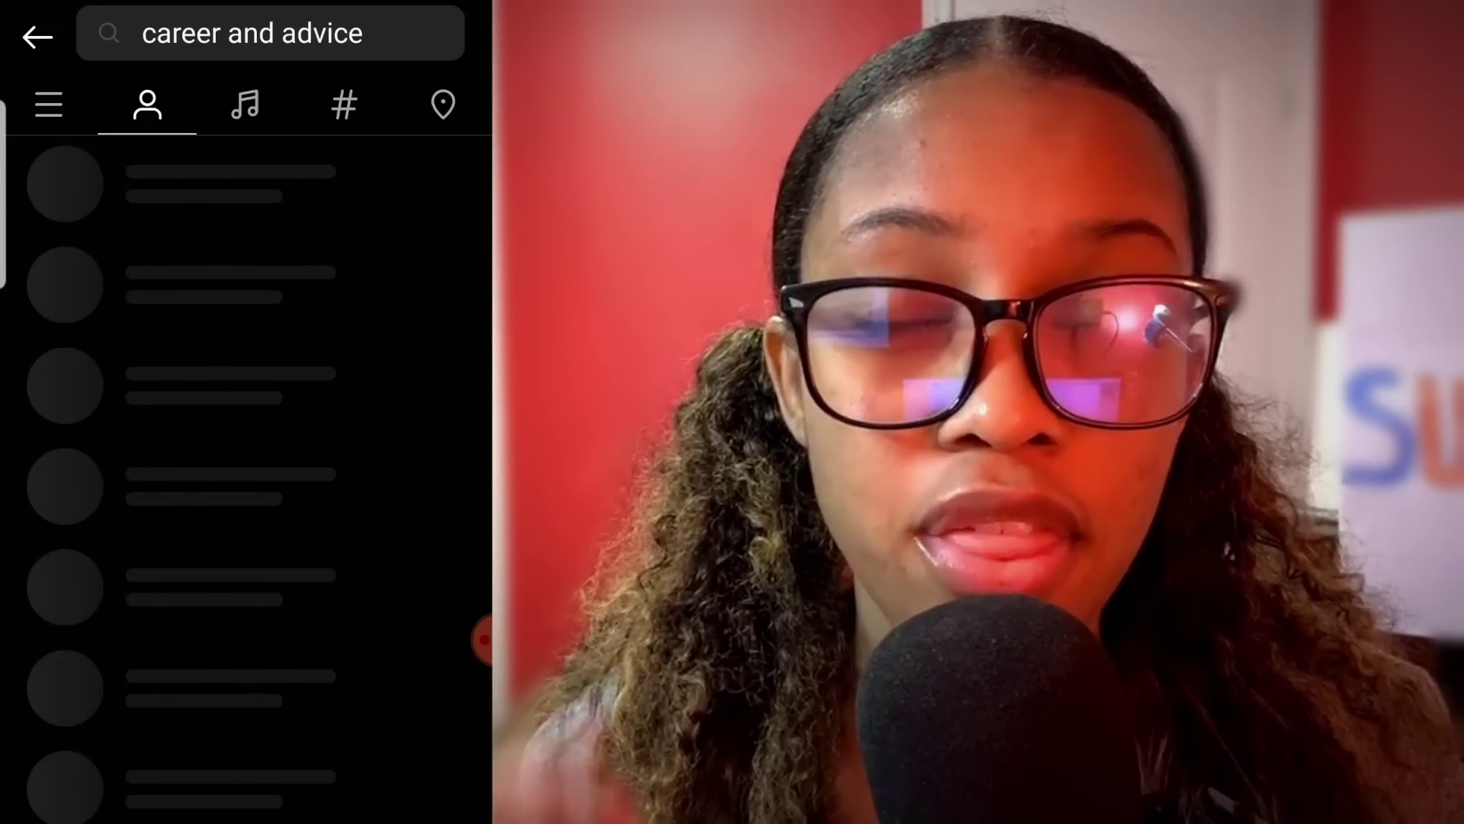
{"action": "scroll", "coordinate": [244, 457], "scroll_direction": "down", "scroll_amount": 6}
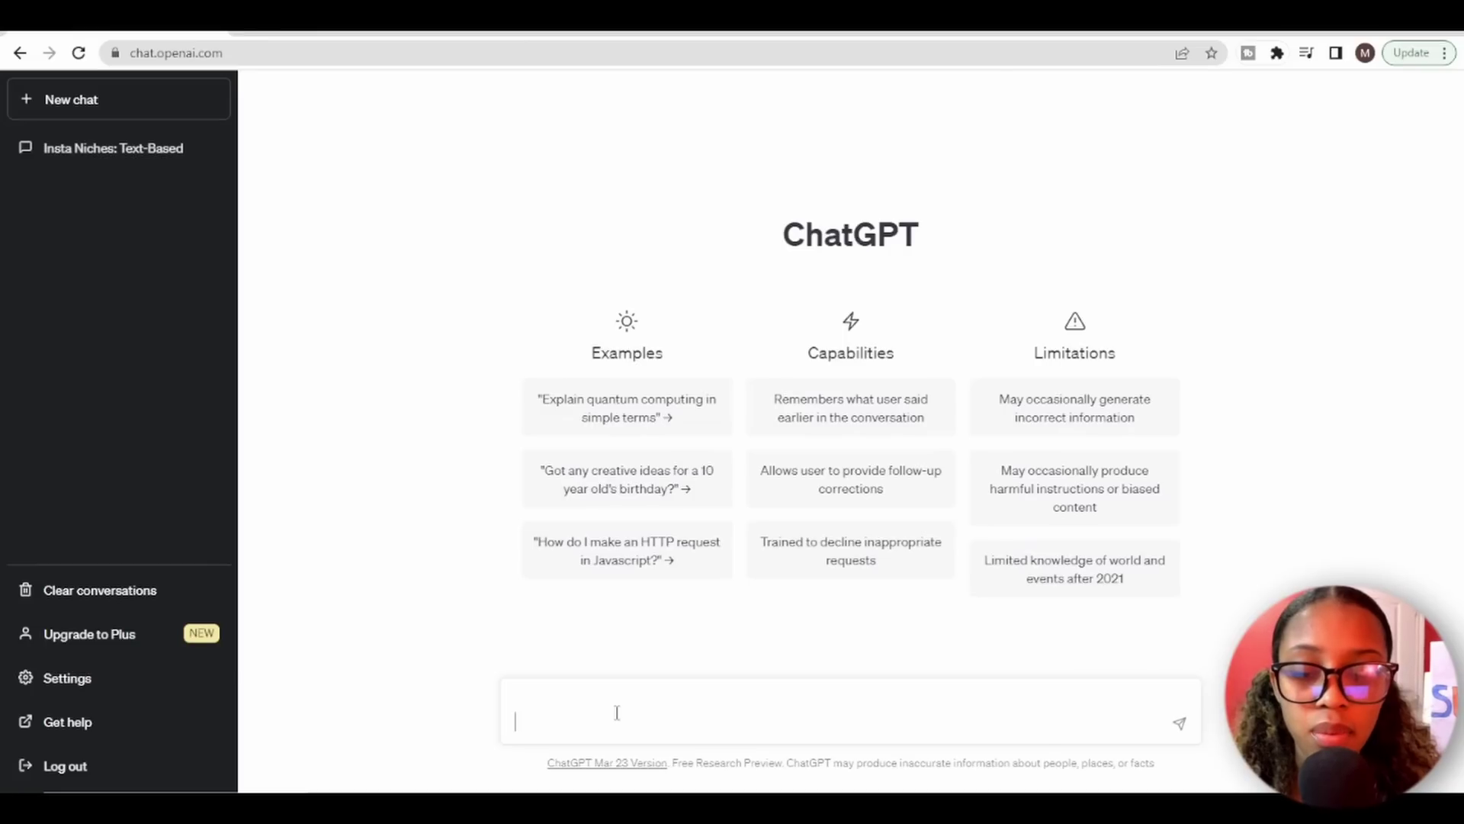
Get ChatGPT's 50-post career advice table with titles, explanations and hashtags, sending 'continue the table'
{"action": "type", "text": "give me 50 social media posts about the topic \"Career and job advice\" : include title , then a short specific explanation of the title. put it into a table"}
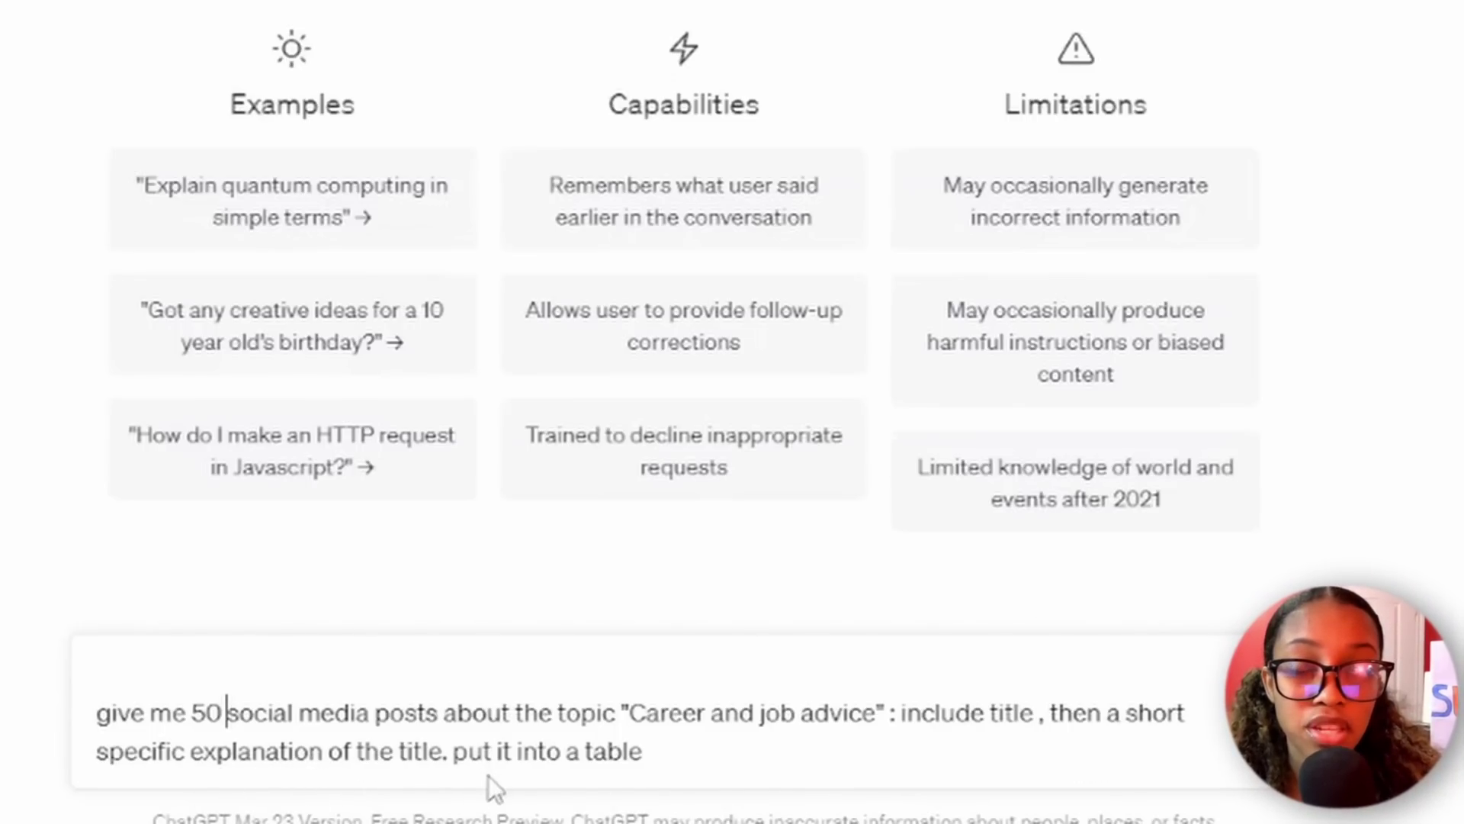
{"action": "key", "text": "Return"}
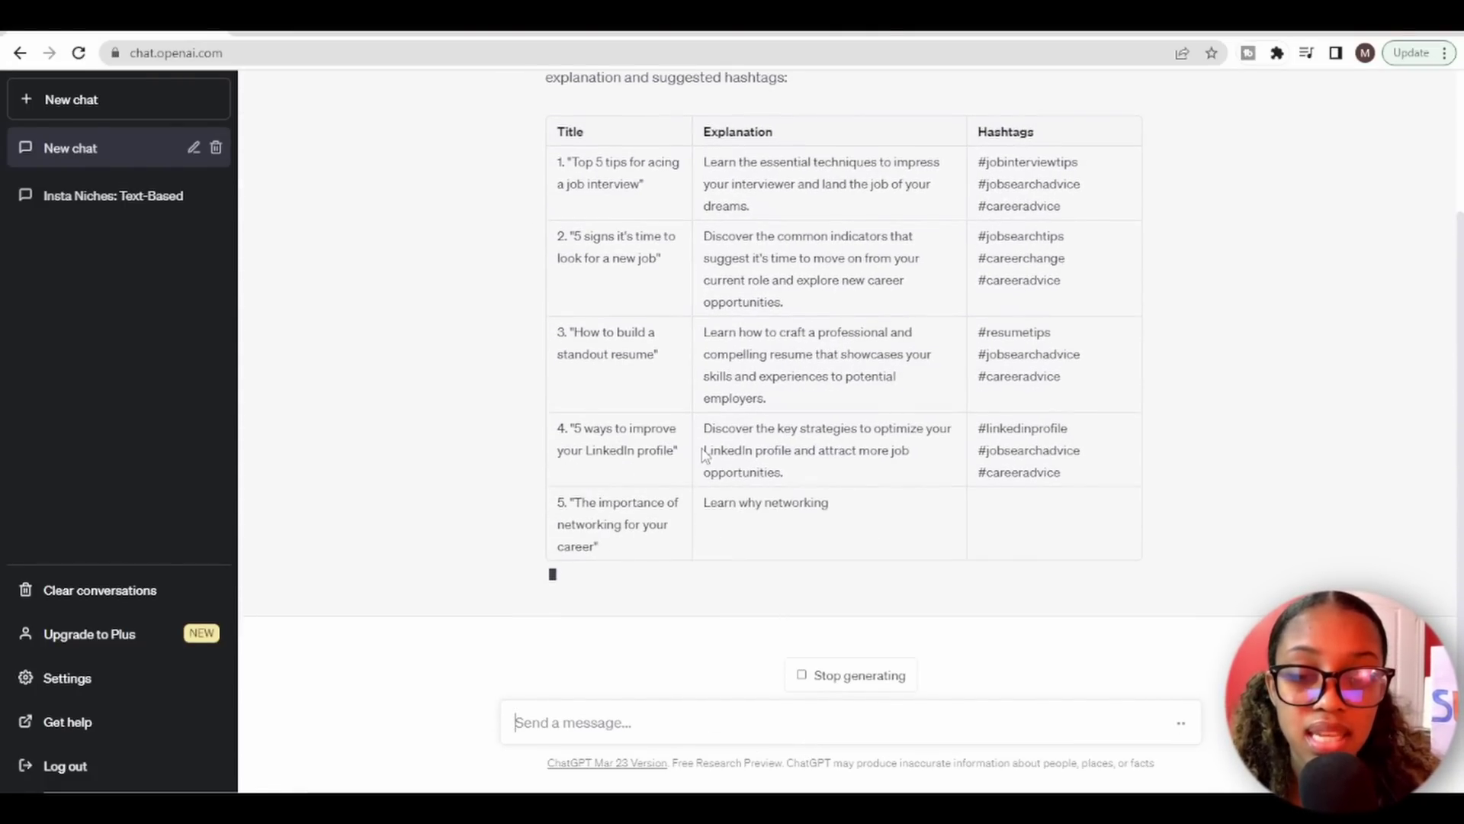
{"action": "type", "text": "continue the table"}
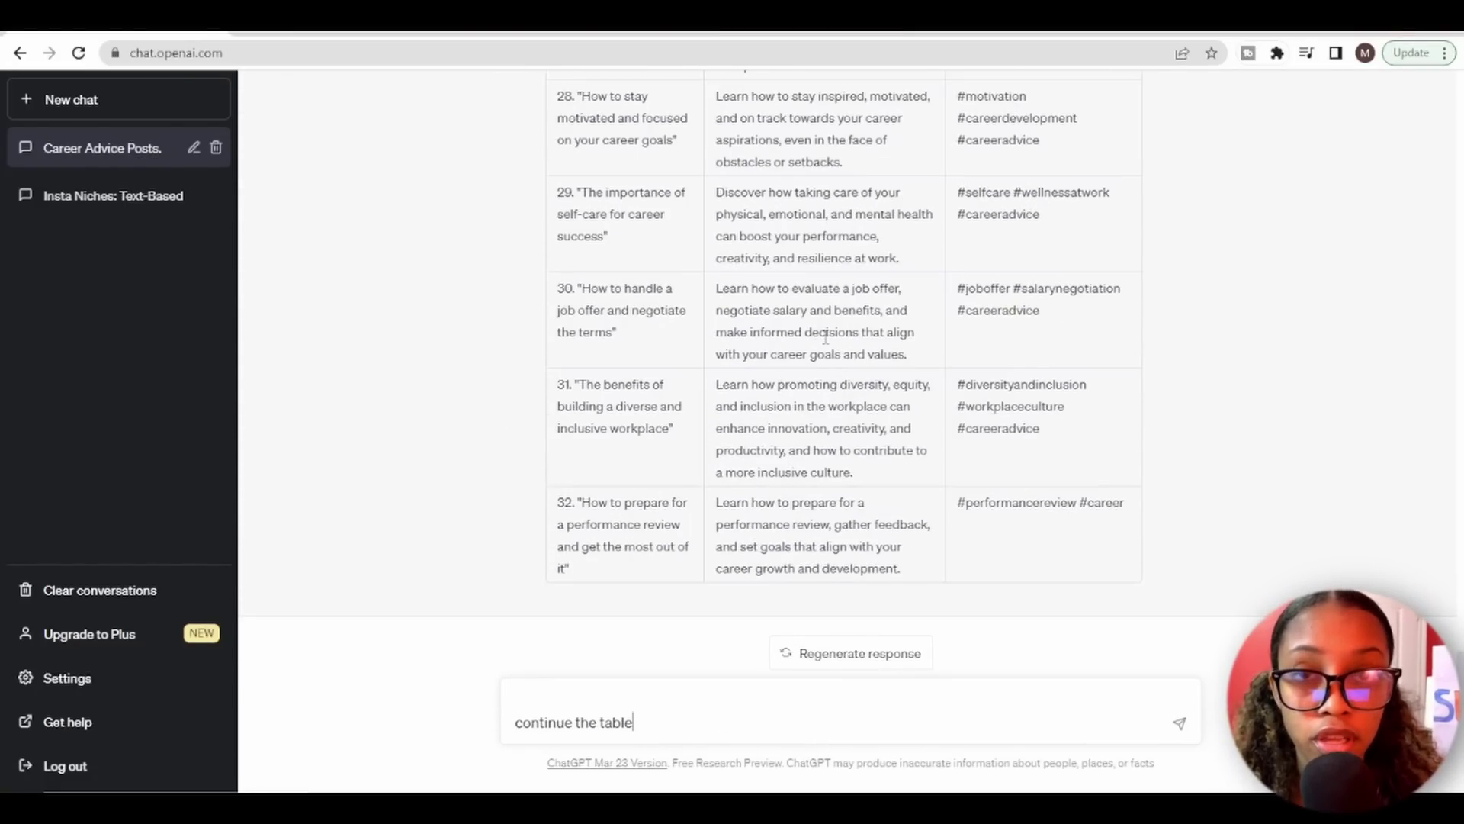
{"action": "key", "text": "Return"}
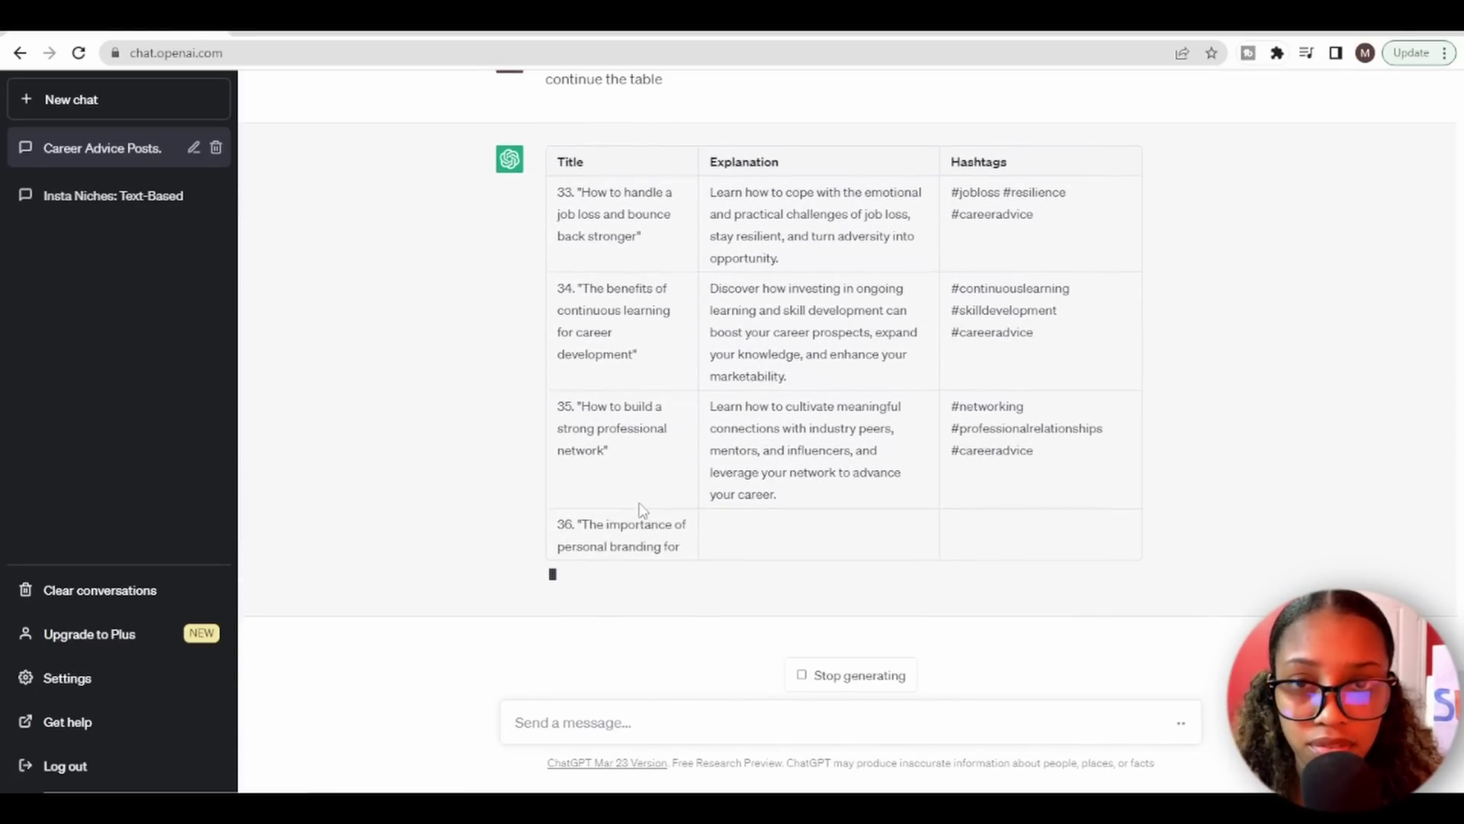
{"action": "scroll", "coordinate": [614, 196], "scroll_direction": "up", "scroll_amount": 10}
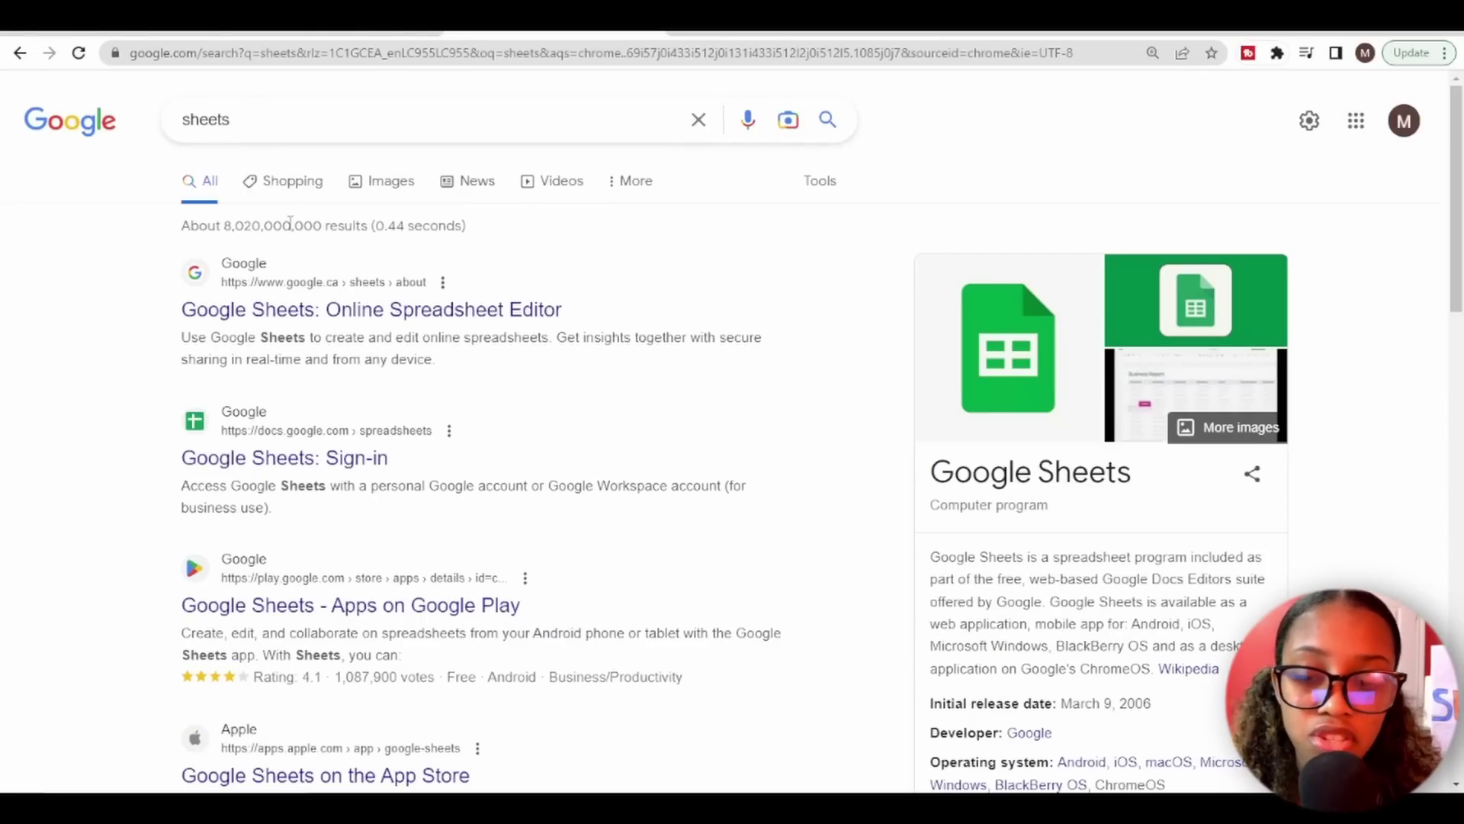
Create a blank Google Sheet named 'instagram post' and select ChatGPT's table header row
{"action": "scroll", "coordinate": [290, 221], "scroll_direction": "down", "scroll_amount": 1}
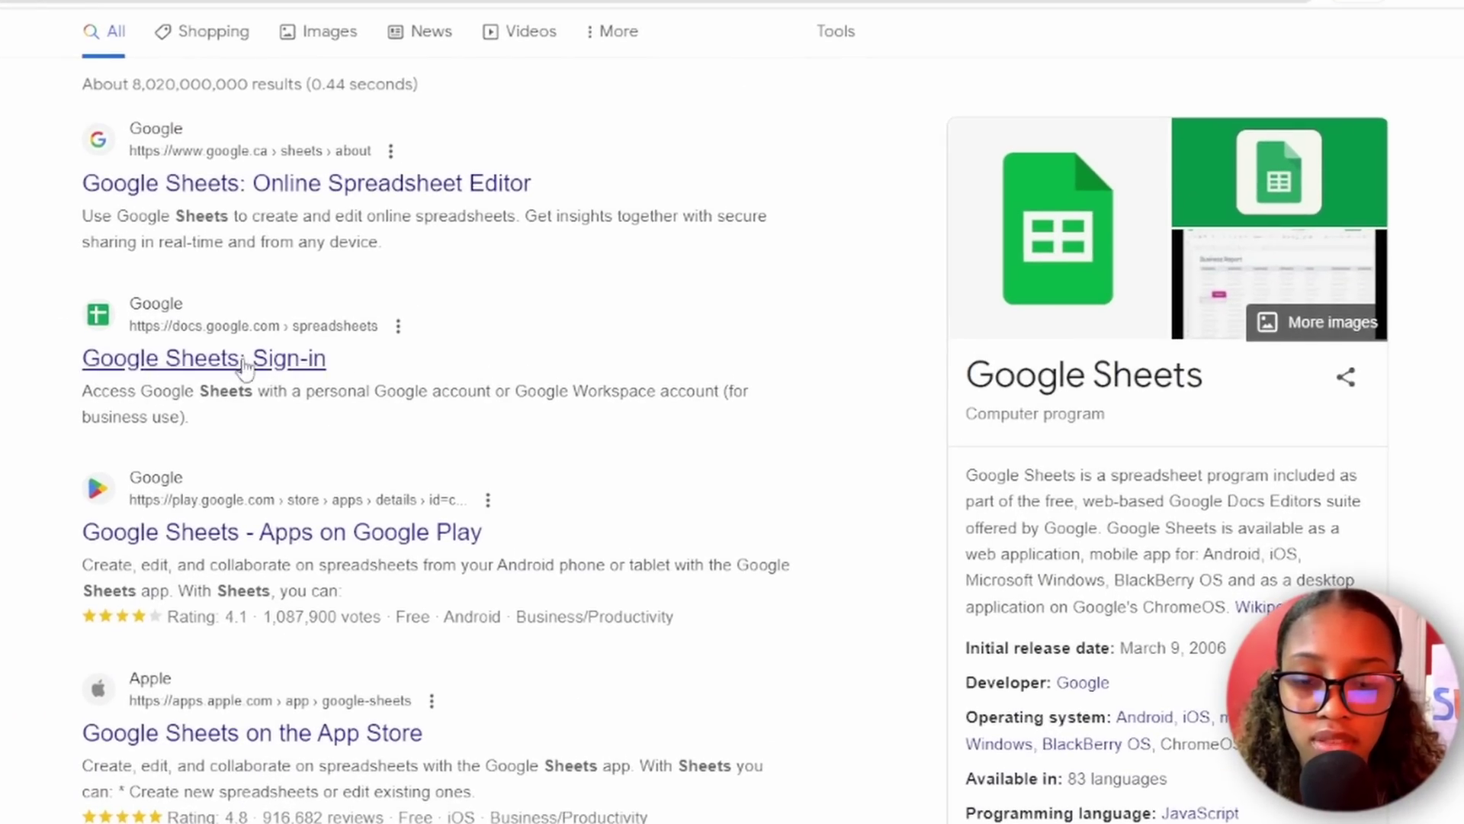
{"action": "left_click", "coordinate": [244, 362]}
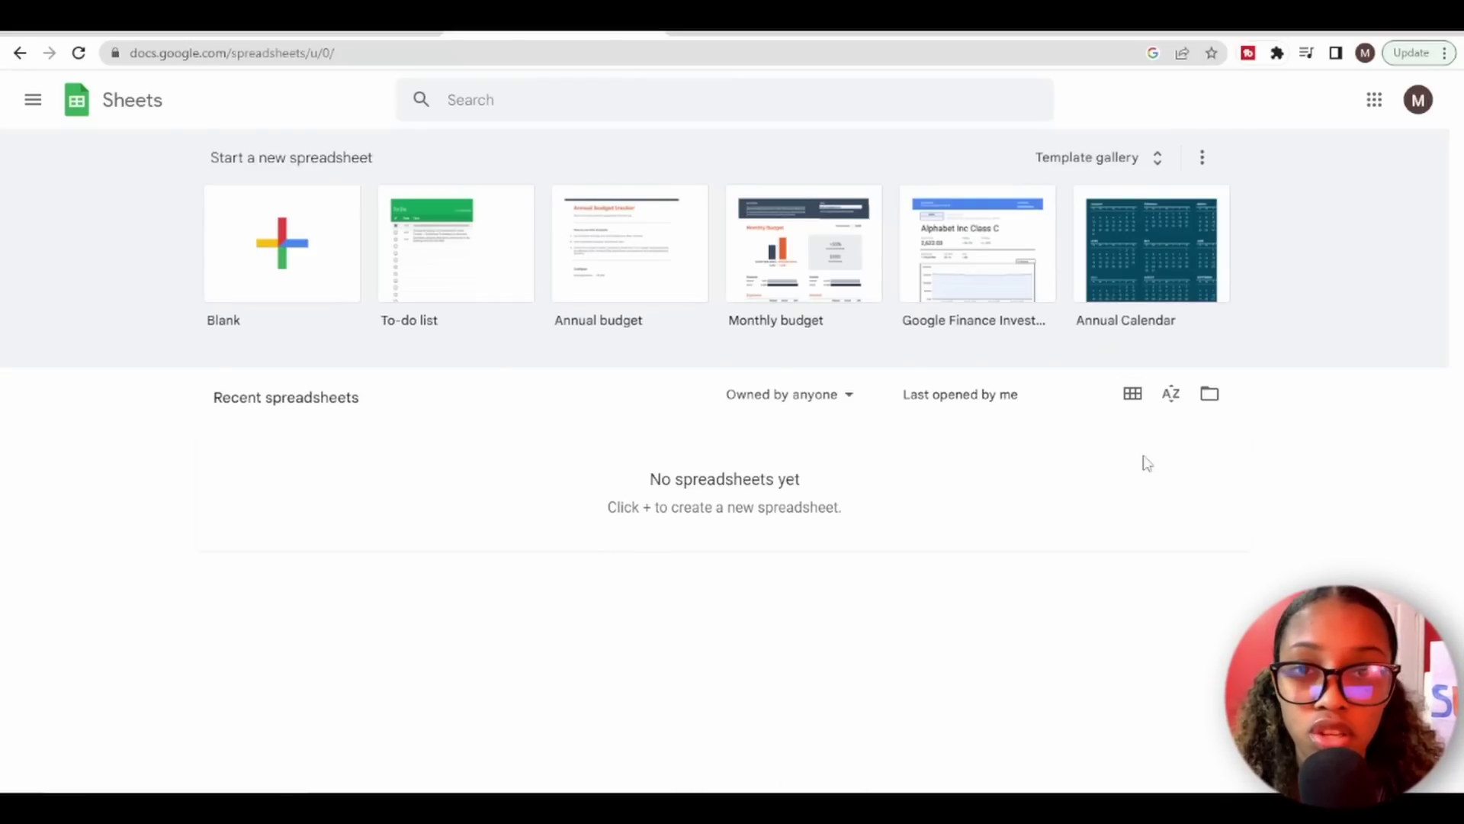
{"action": "left_click", "coordinate": [282, 268]}
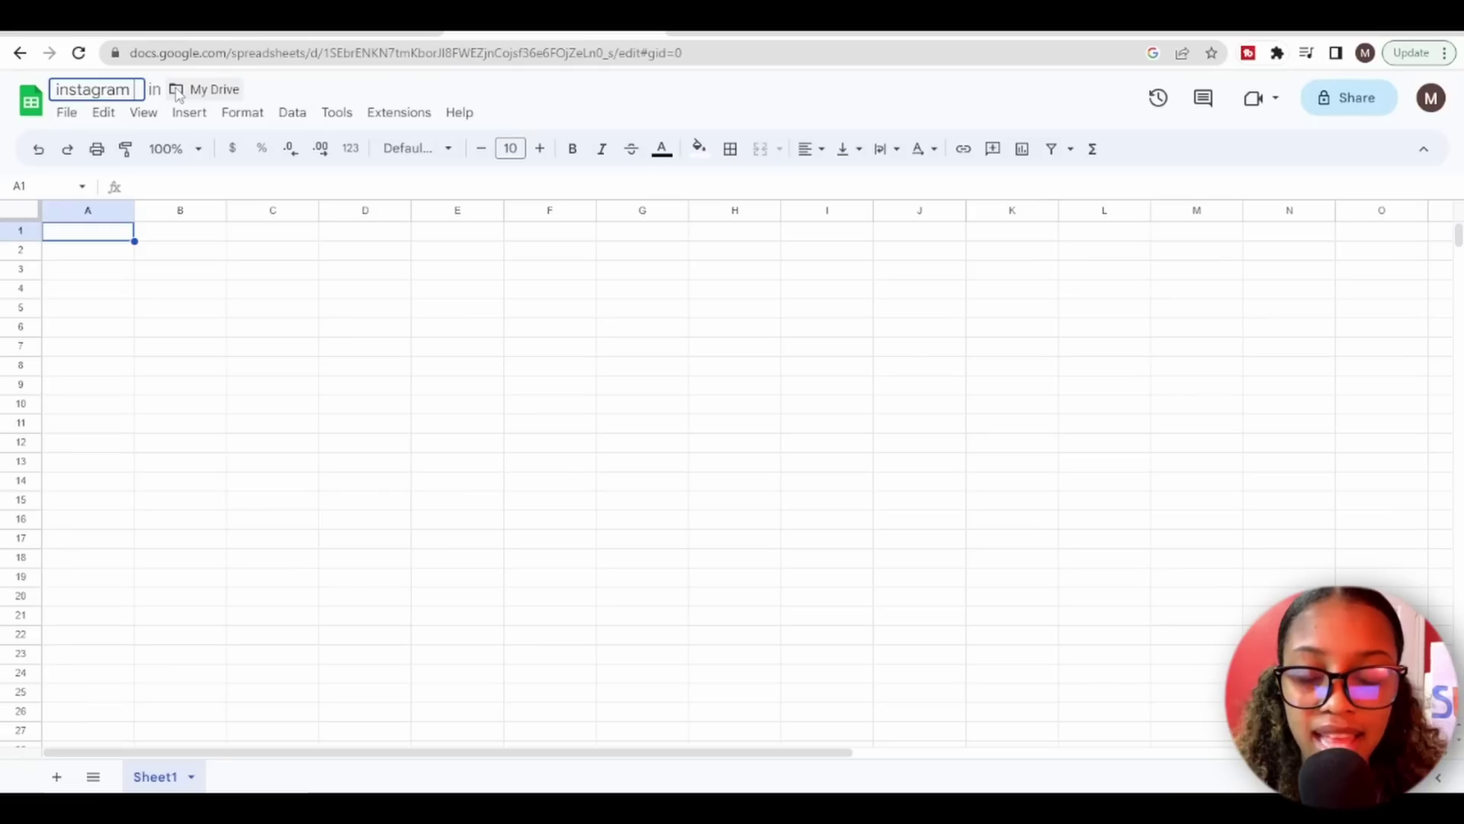
{"action": "type", "text": "instagram post"}
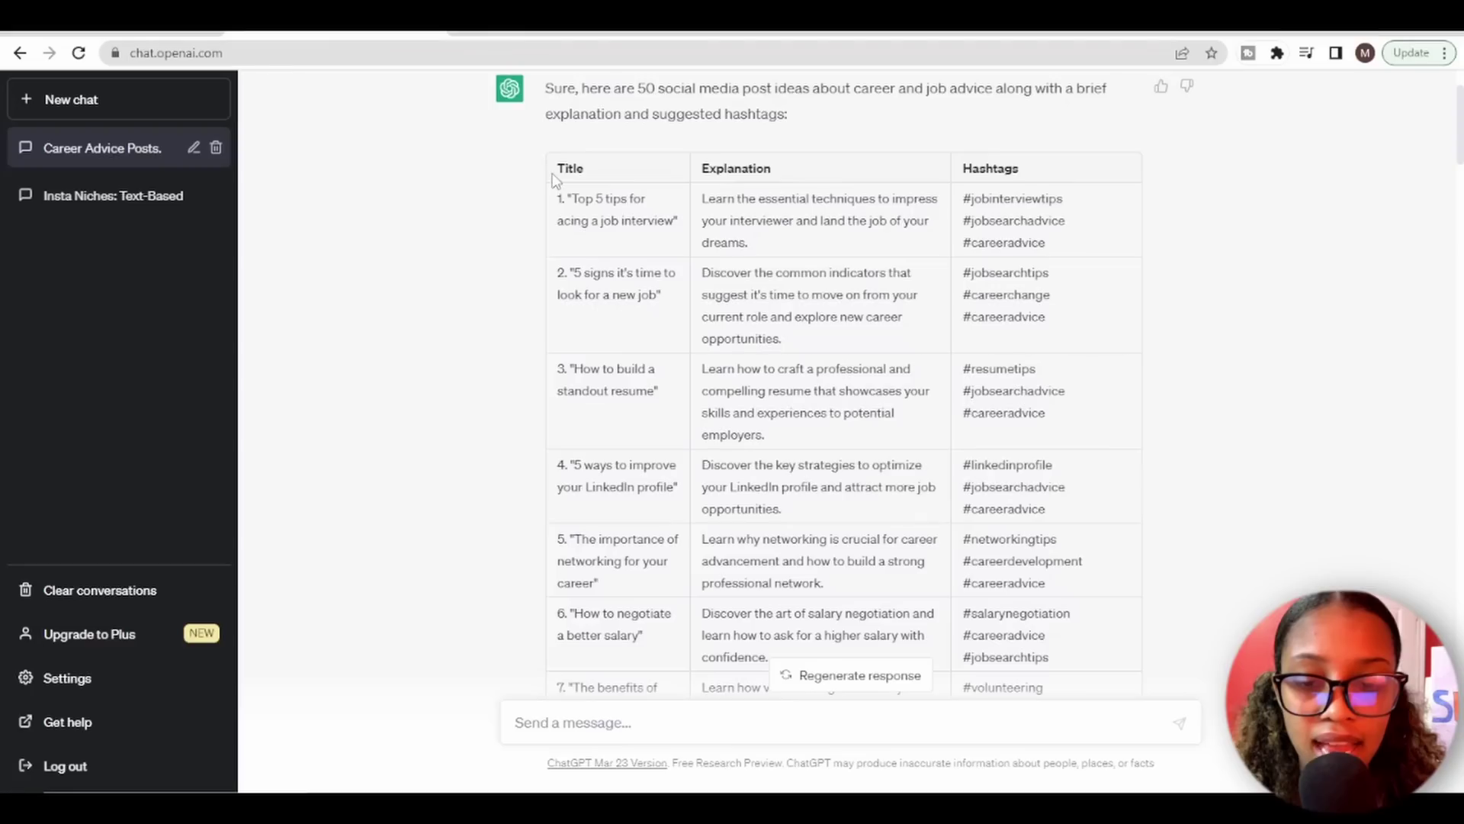
{"action": "left_click_drag", "start_coordinate": [562, 168], "coordinate": [1042, 168]}
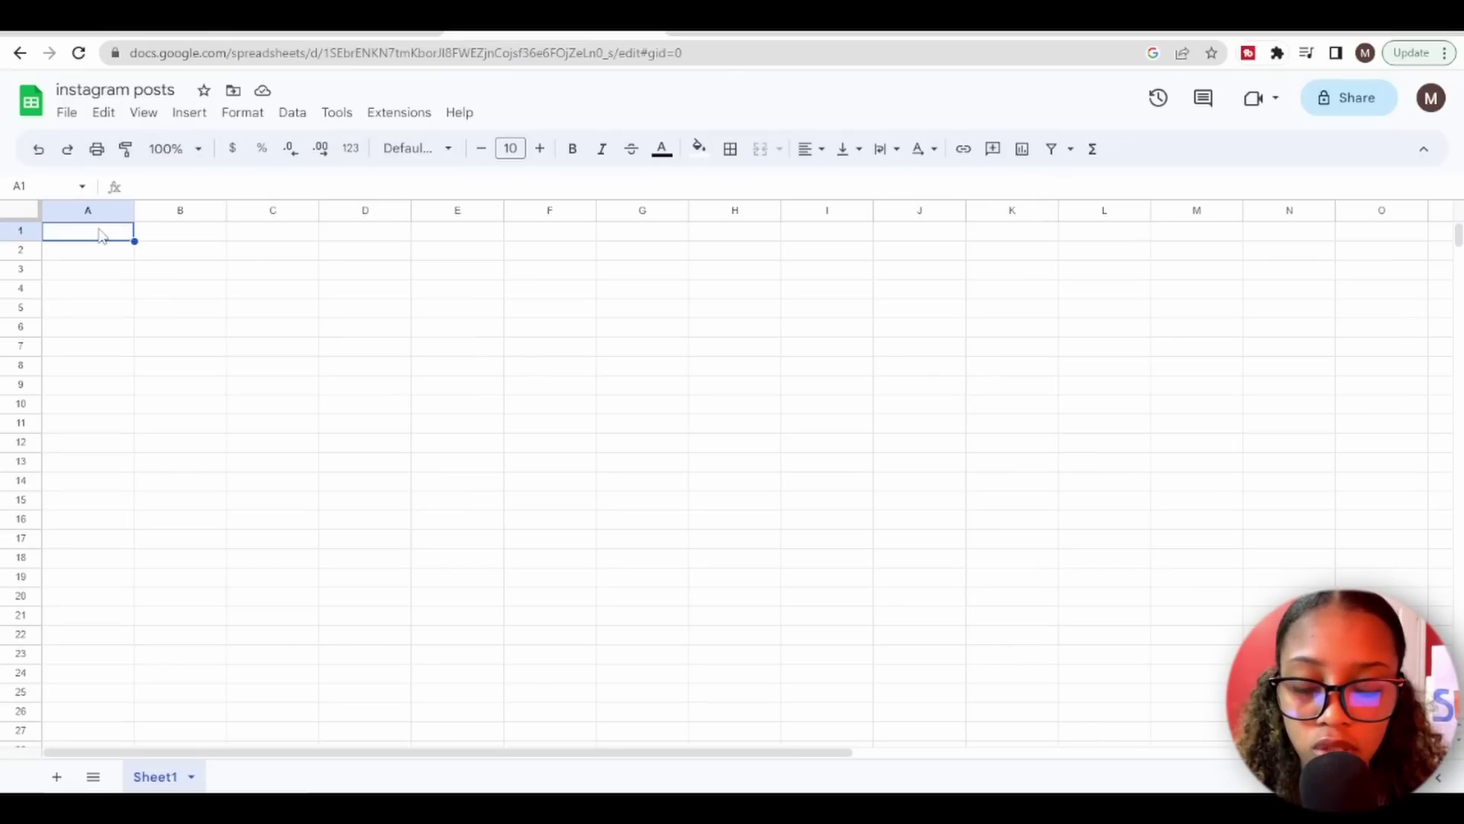
Paste the Title, Explanation and Hashtags headers and post rows, then autofit columns A and B
{"action": "type", "text": "Title\tExplanation\tHashtags"}
{"action": "left_click", "coordinate": [183, 253]}
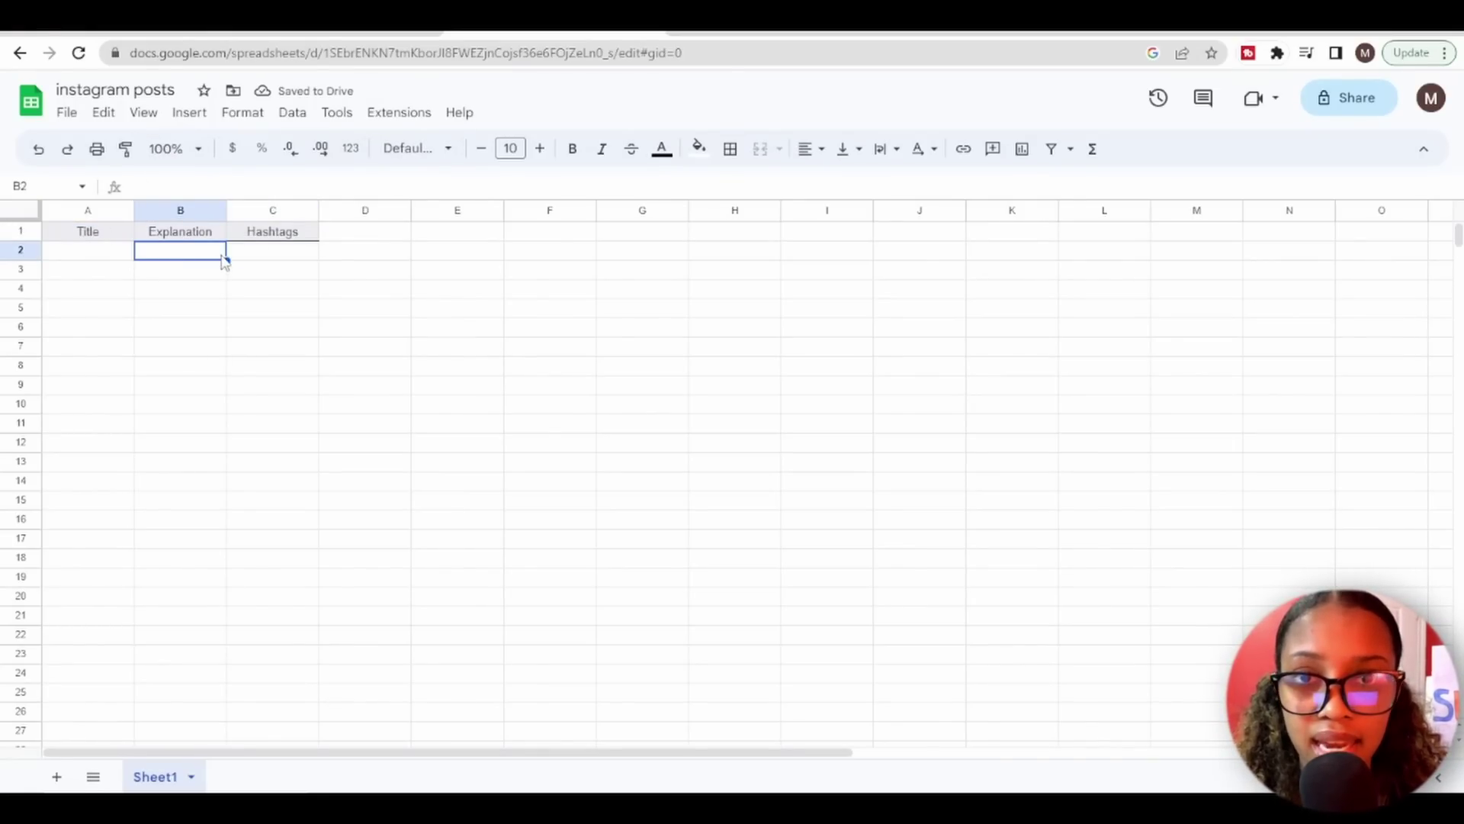
{"action": "key", "text": "ctrl+Tab"}
{"action": "left_click", "coordinate": [575, 216]}
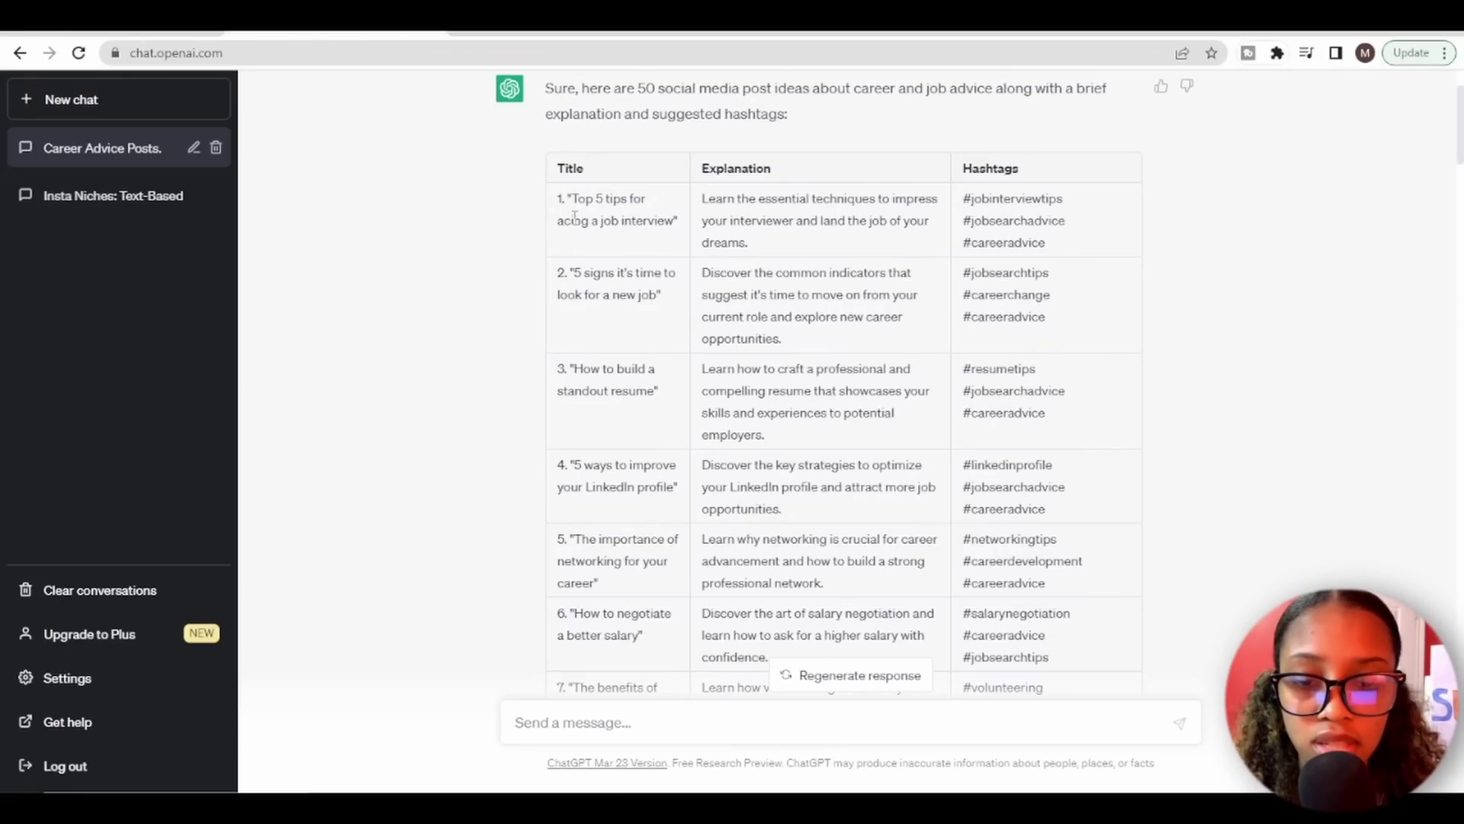
{"action": "left_click_drag", "start_coordinate": [560, 197], "coordinate": [1090, 477]}
{"action": "key", "text": "ctrl+c"}
{"action": "key", "text": "ctrl+shift+Tab"}
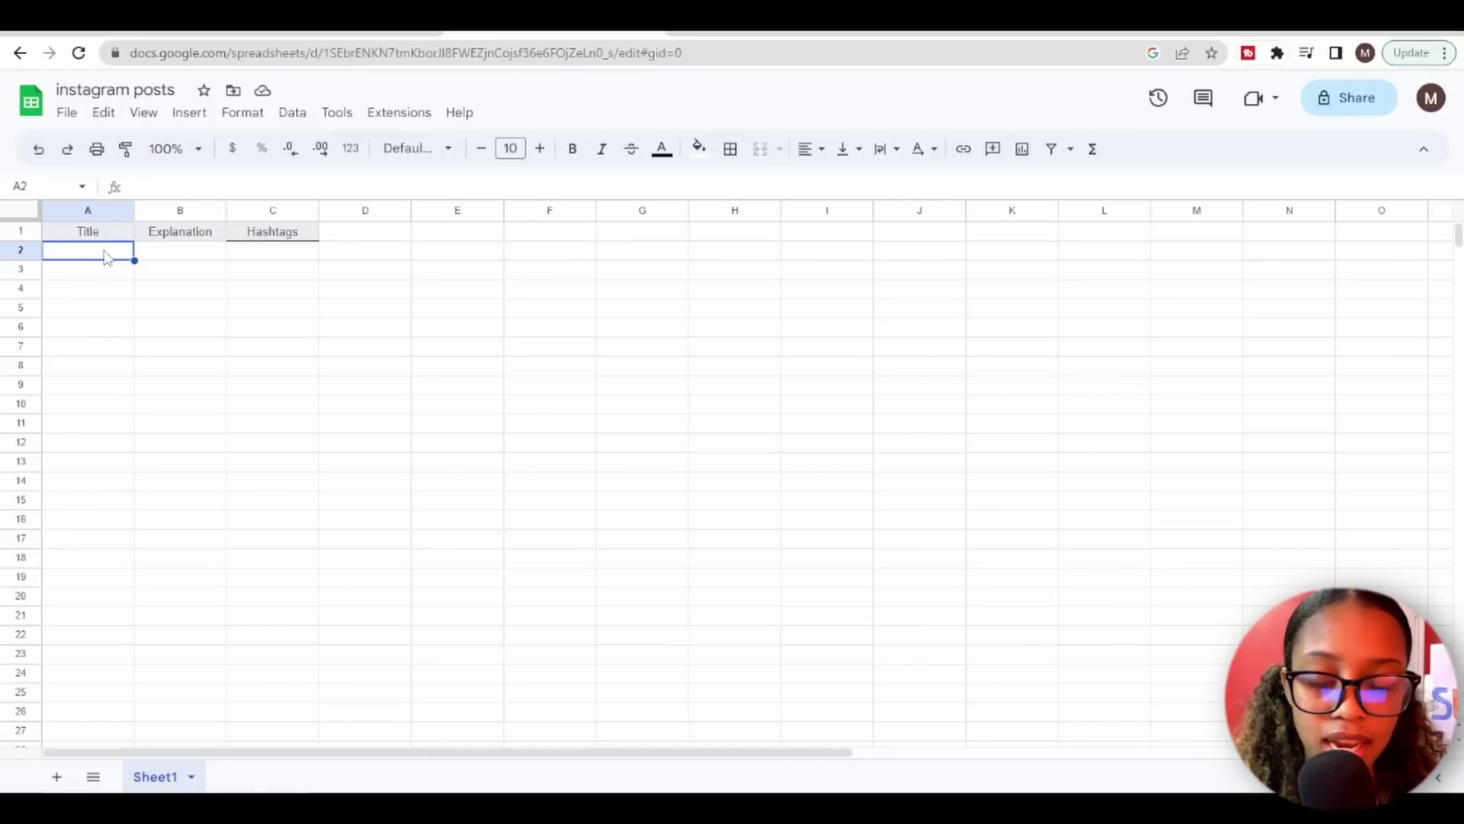
{"action": "key", "text": "ctrl+v"}
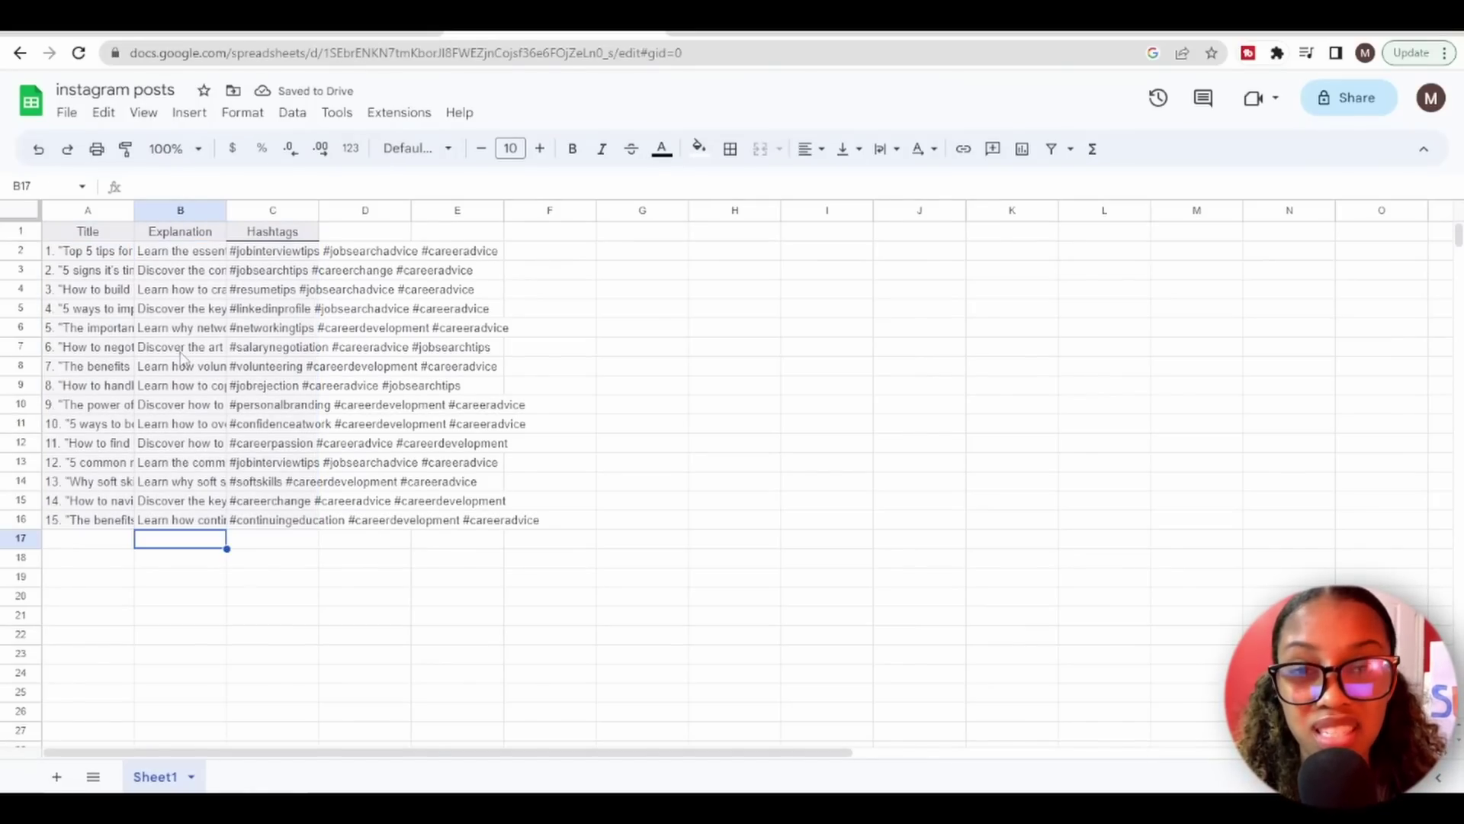
{"action": "double_click", "coordinate": [132, 210]}
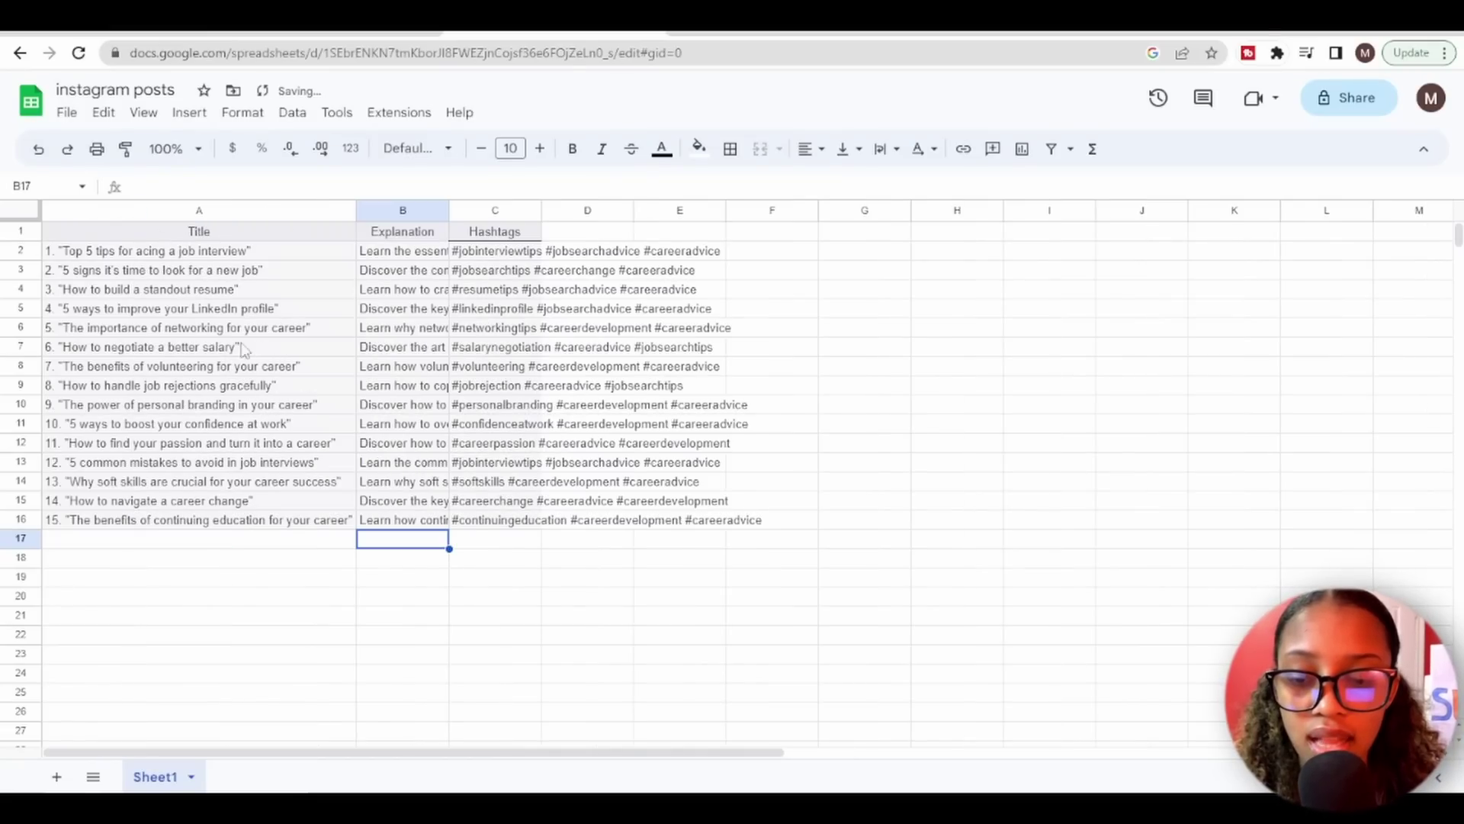
{"action": "double_click", "coordinate": [449, 209]}
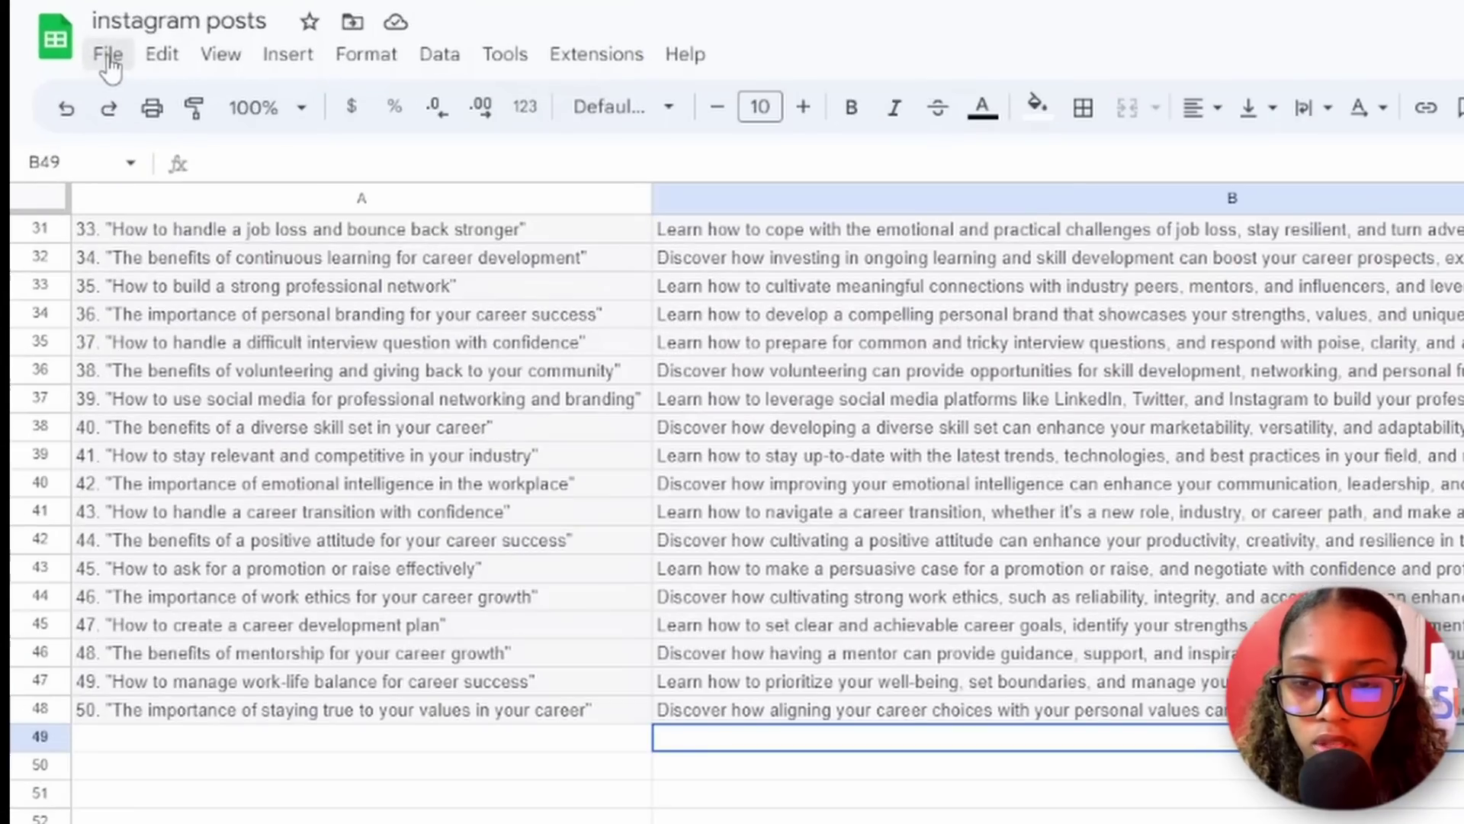
Download the instagram post sheet as a Comma Separated Values (.csv) file
{"action": "left_click", "coordinate": [67, 112]}
{"action": "mouse_move", "coordinate": [407, 406]}
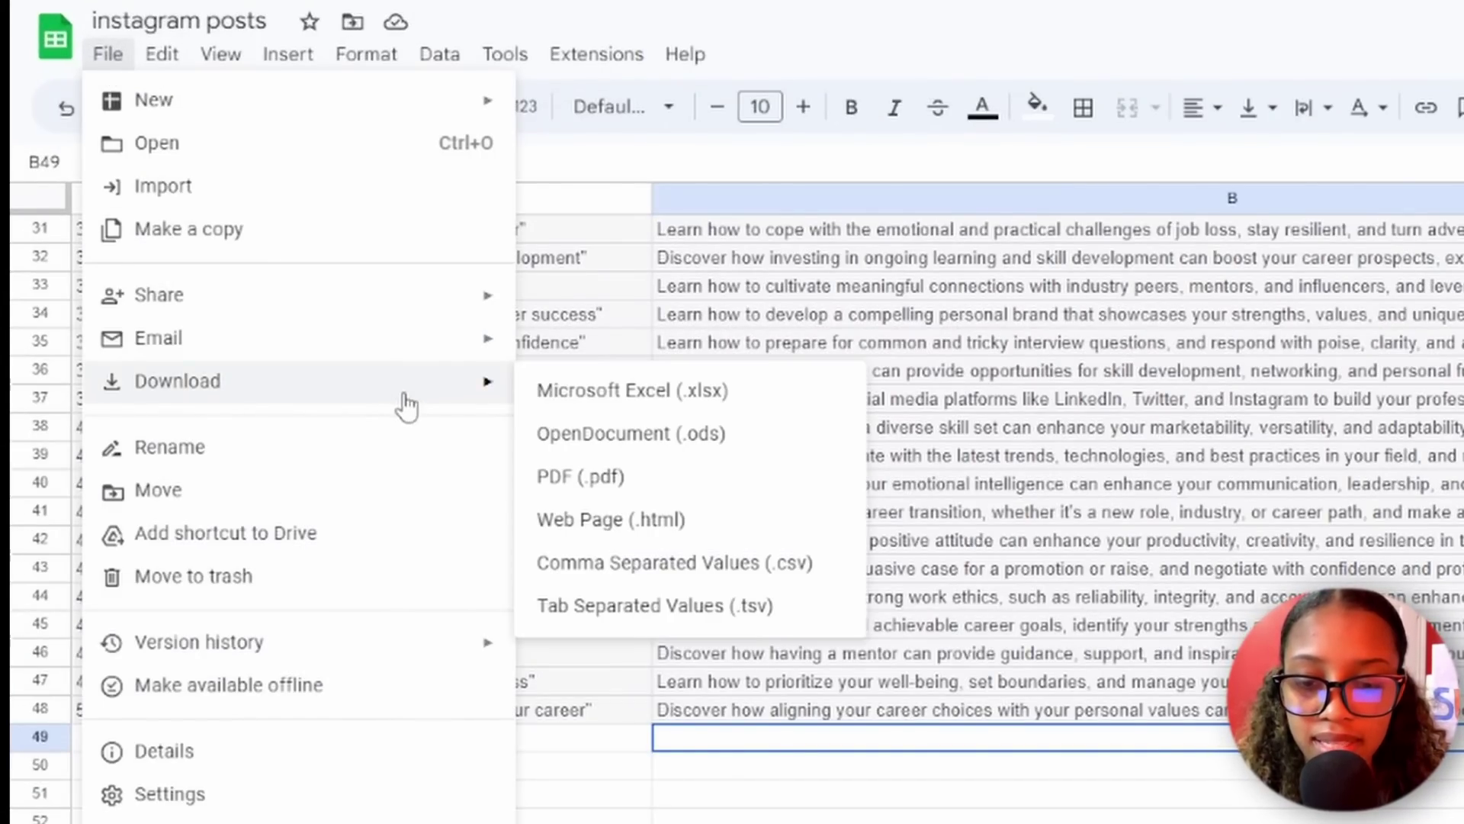
{"action": "left_click", "coordinate": [645, 568]}
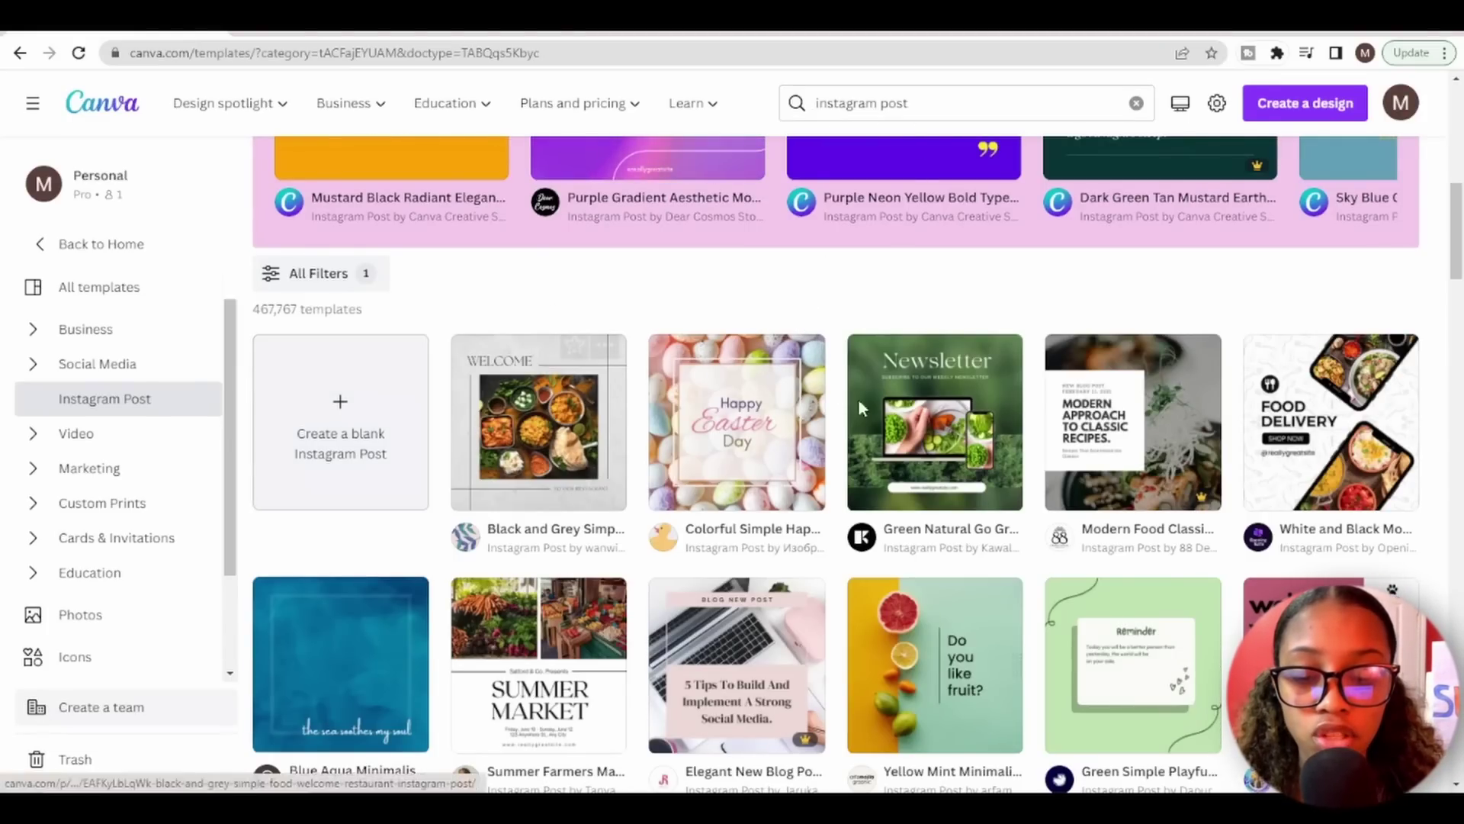
Start a blank Instagram Post design in Canva
{"action": "scroll", "coordinate": [535, 487], "scroll_direction": "up", "scroll_amount": 1}
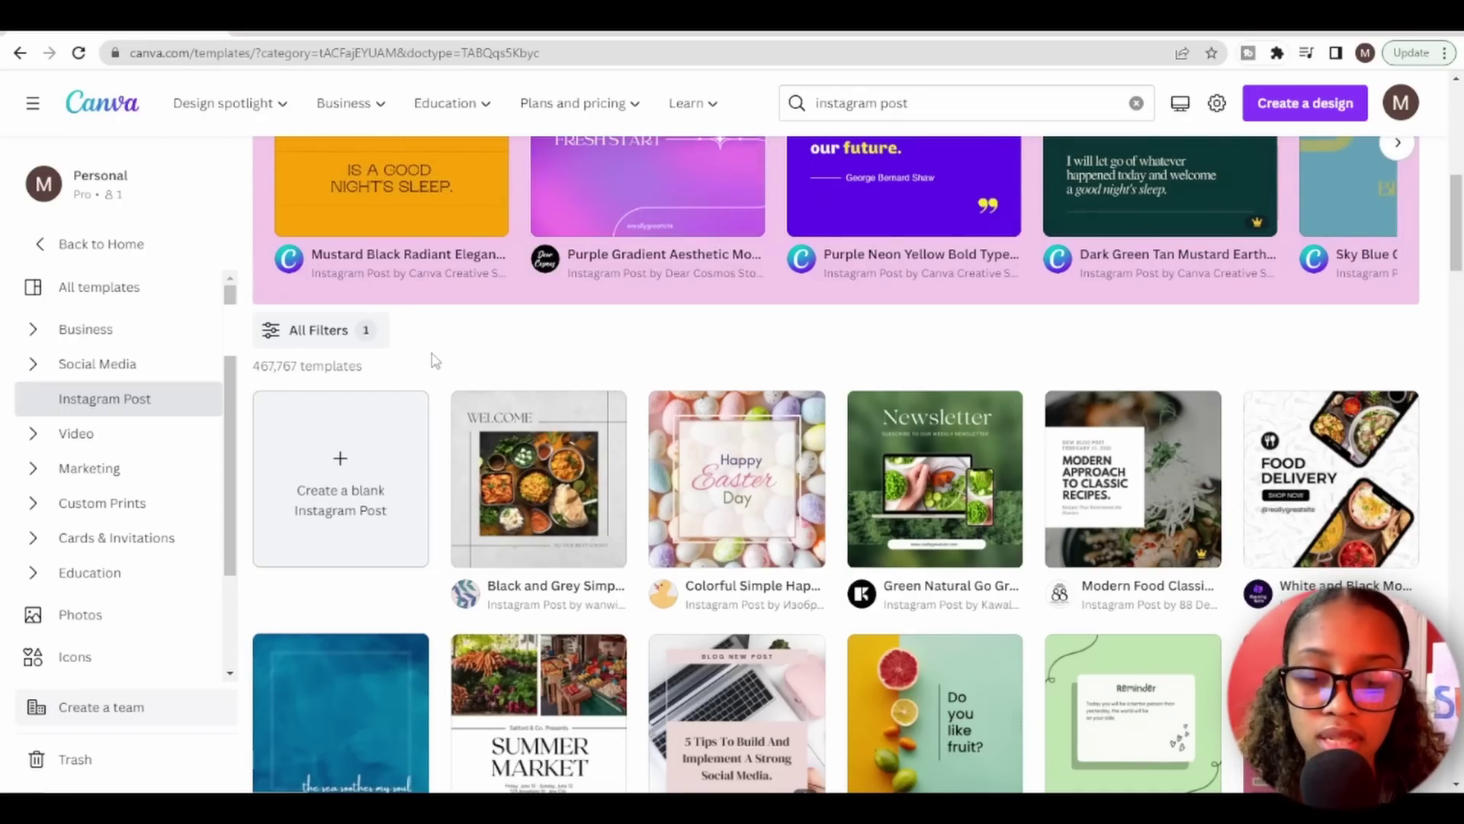
{"action": "left_click", "coordinate": [344, 465]}
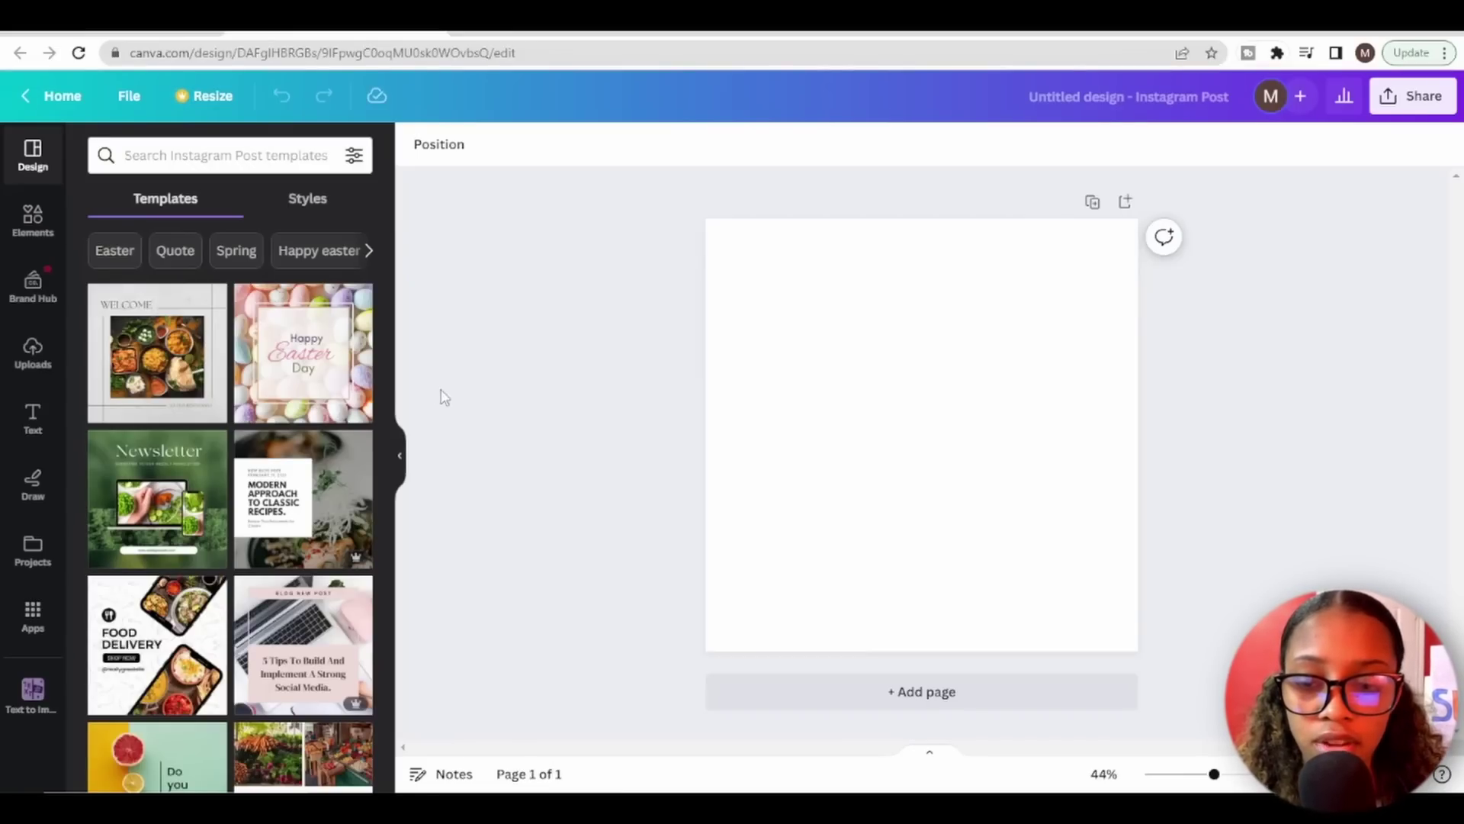
{"action": "left_click", "coordinate": [33, 222]}
Search graphics for 'career' and place the graduation cap at the top of the page
{"action": "left_click", "coordinate": [207, 155]}
{"action": "type", "text": "career"}
{"action": "key", "text": "Return"}
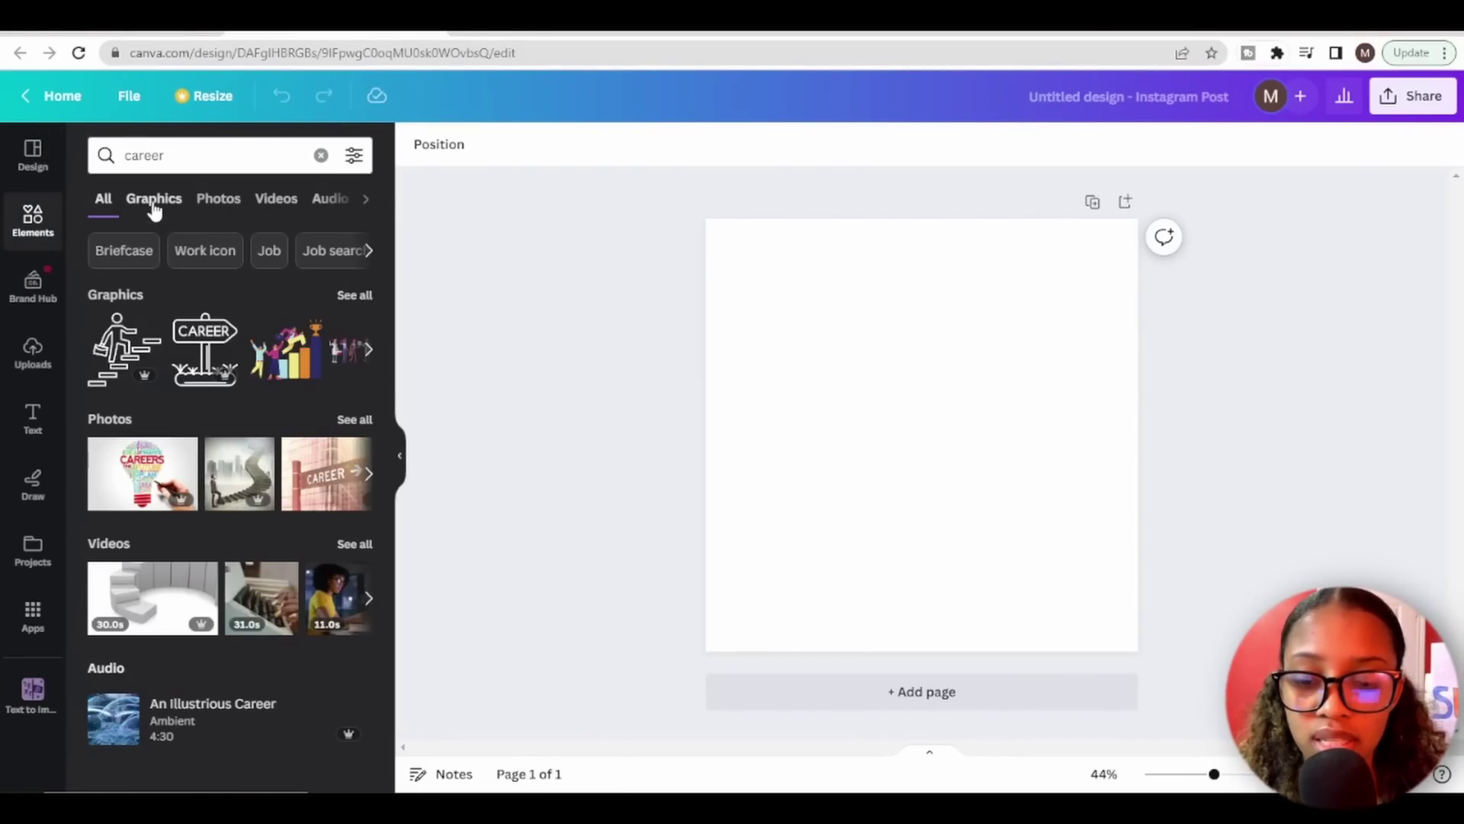
{"action": "left_click", "coordinate": [154, 199]}
{"action": "left_click", "coordinate": [229, 589]}
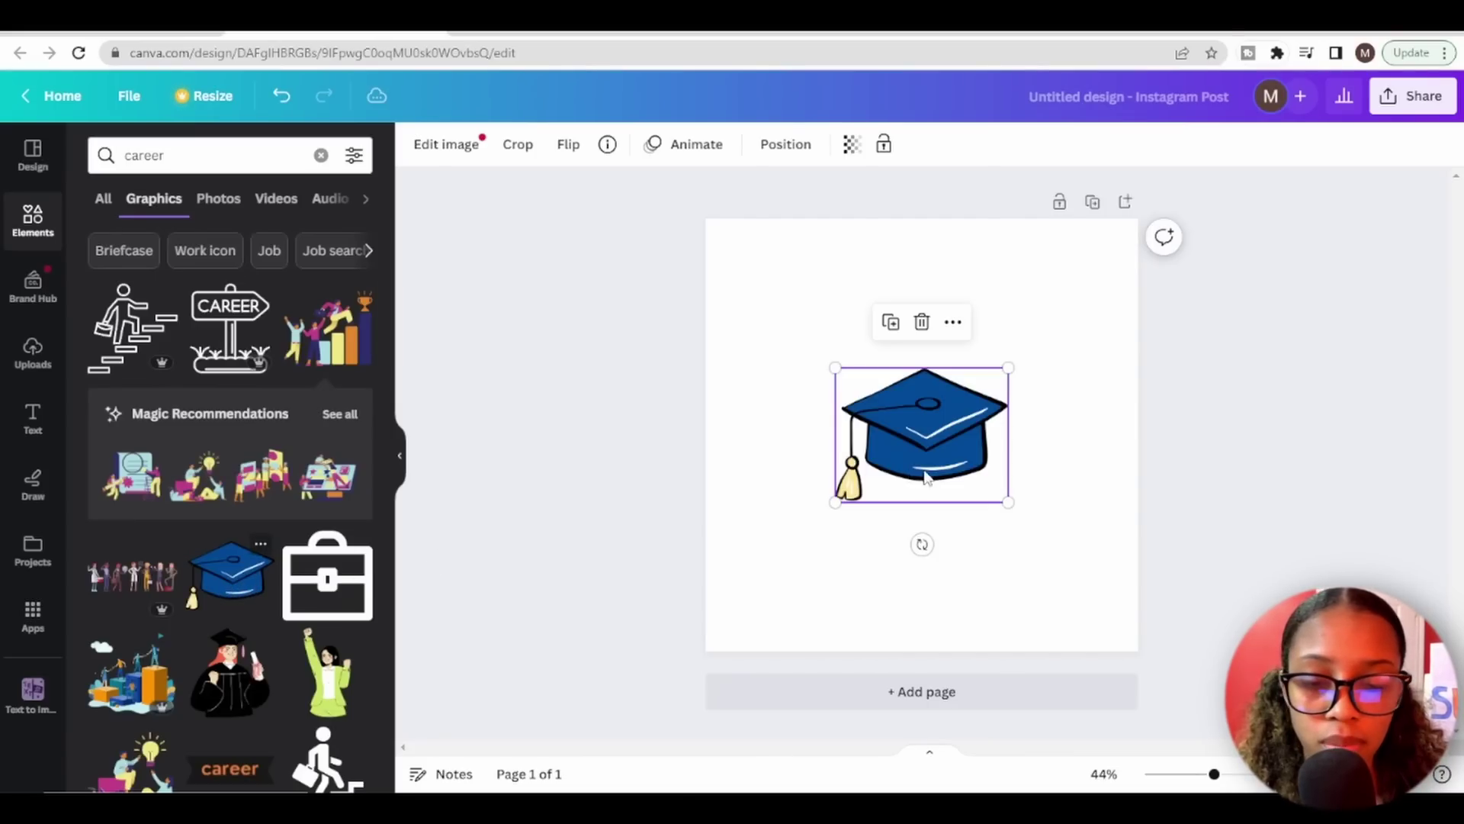
{"action": "left_click_drag", "start_coordinate": [921, 431], "coordinate": [913, 294]}
{"action": "left_click", "coordinate": [1004, 455]}
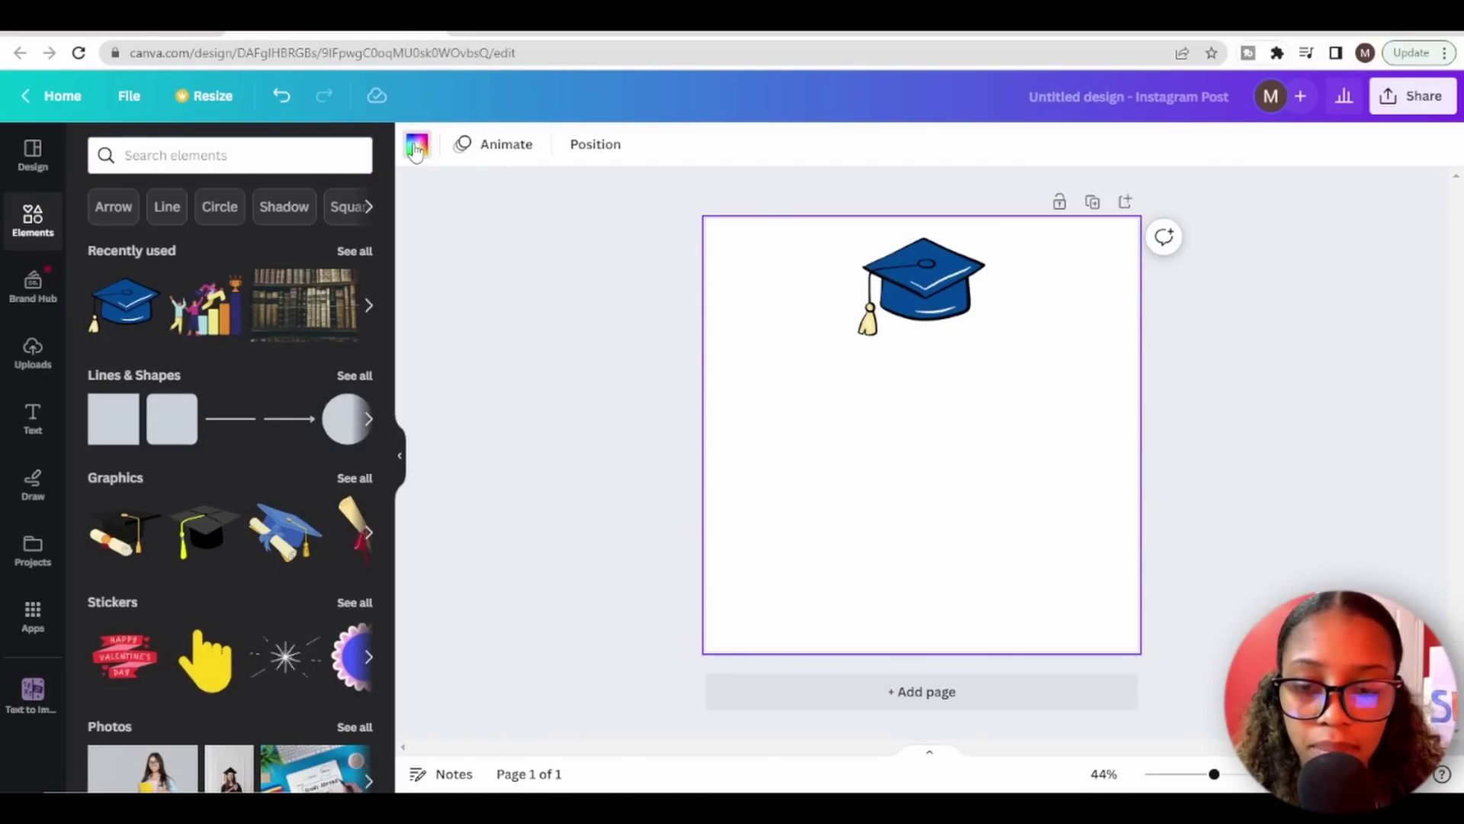
Make the page background black and recolour the graduation cap's outline white
{"action": "left_click", "coordinate": [416, 145]}
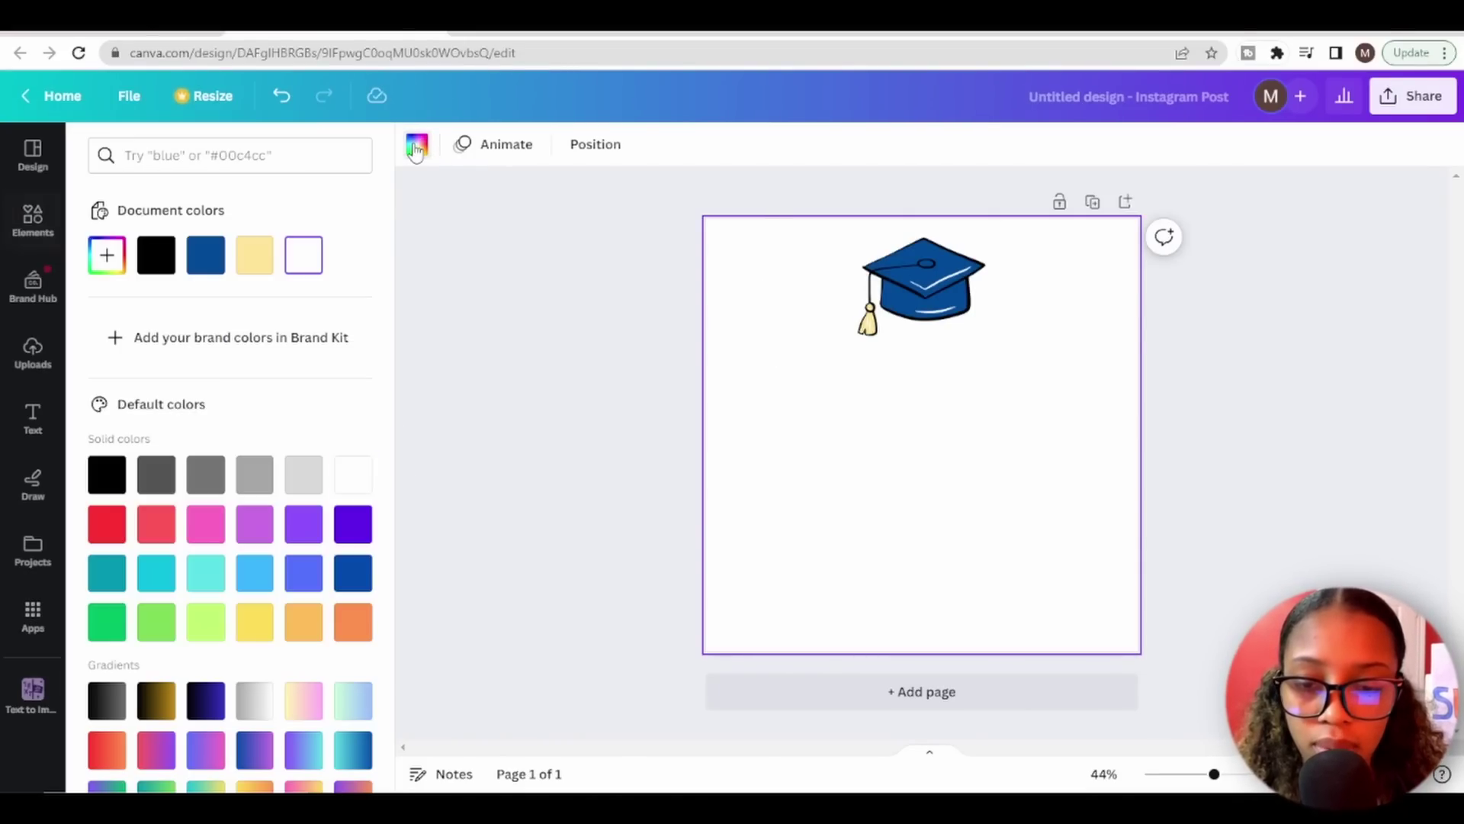
{"action": "left_click", "coordinate": [111, 474]}
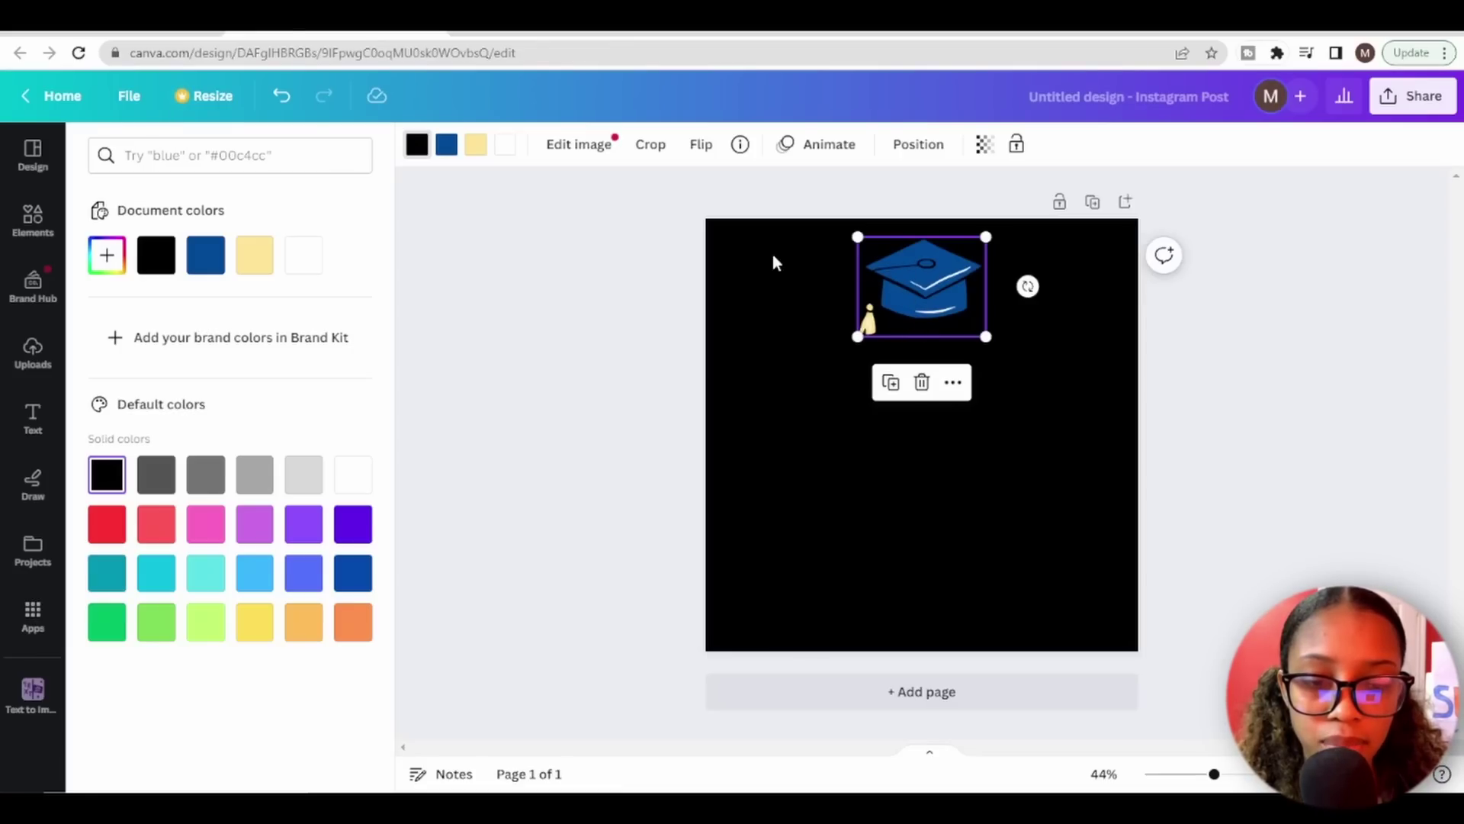
{"action": "left_click", "coordinate": [417, 152]}
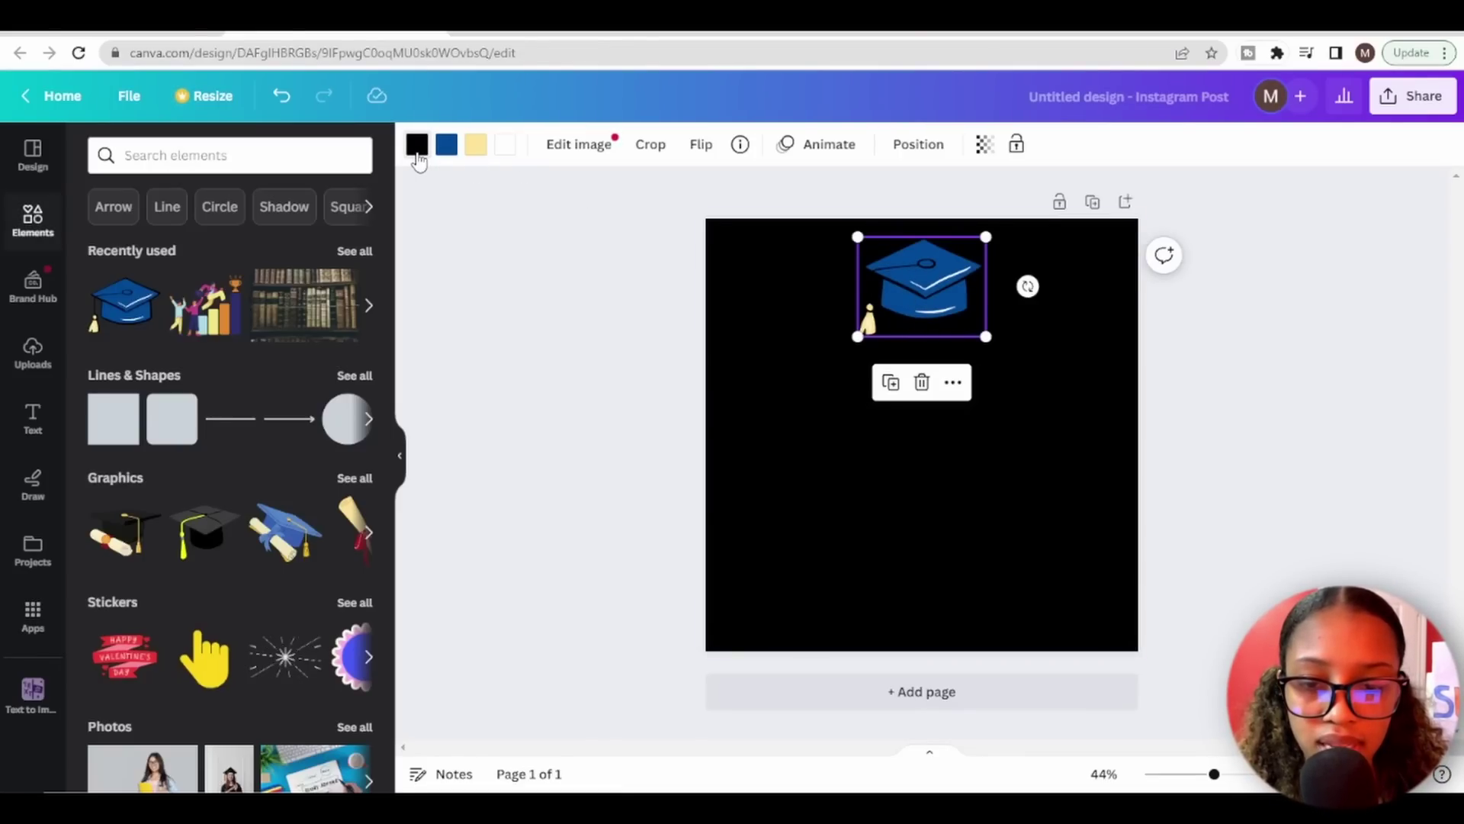
{"action": "left_click", "coordinate": [418, 147]}
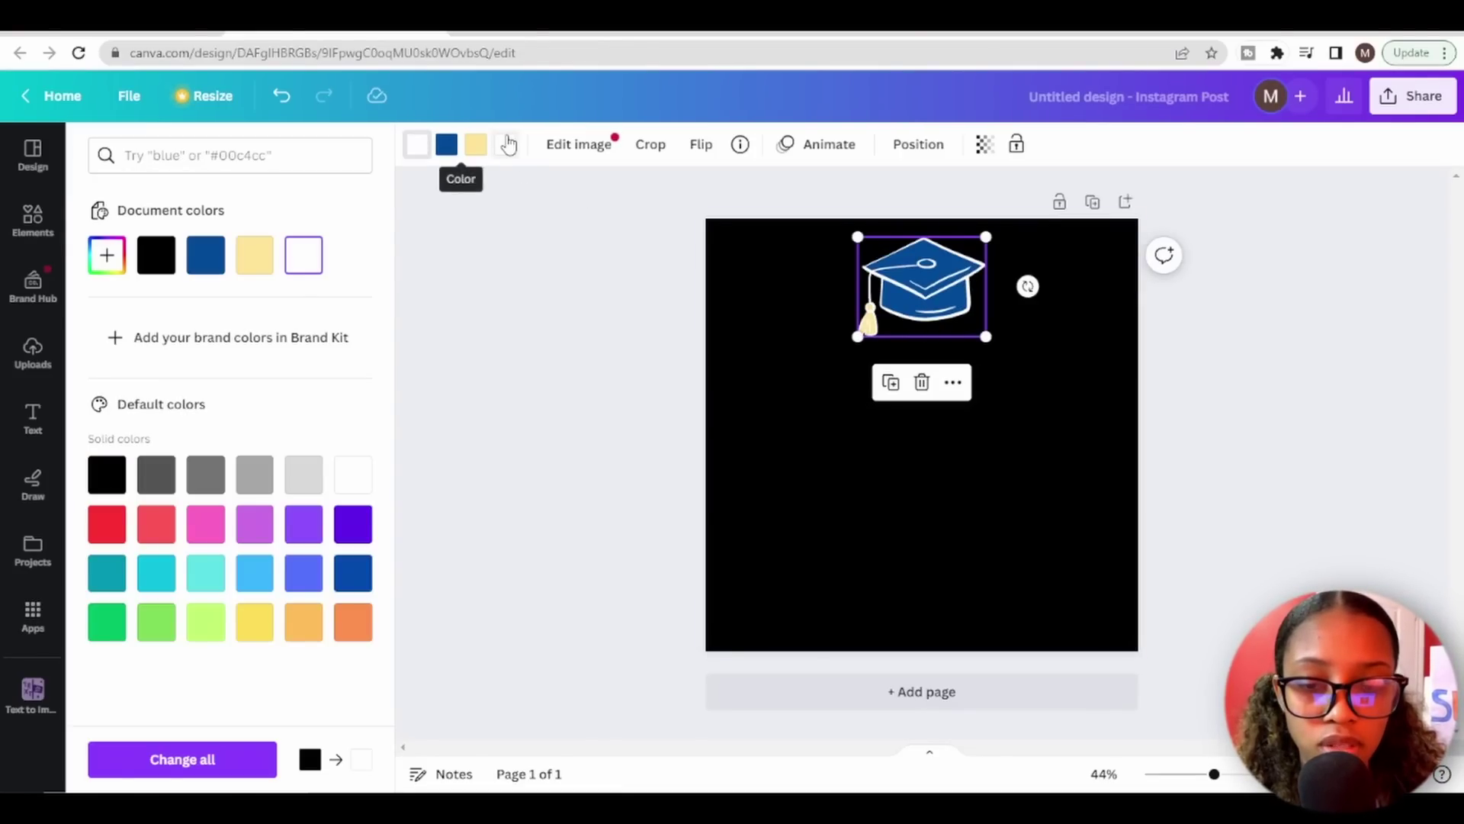
{"action": "left_click", "coordinate": [507, 145]}
{"action": "left_click", "coordinate": [157, 254]}
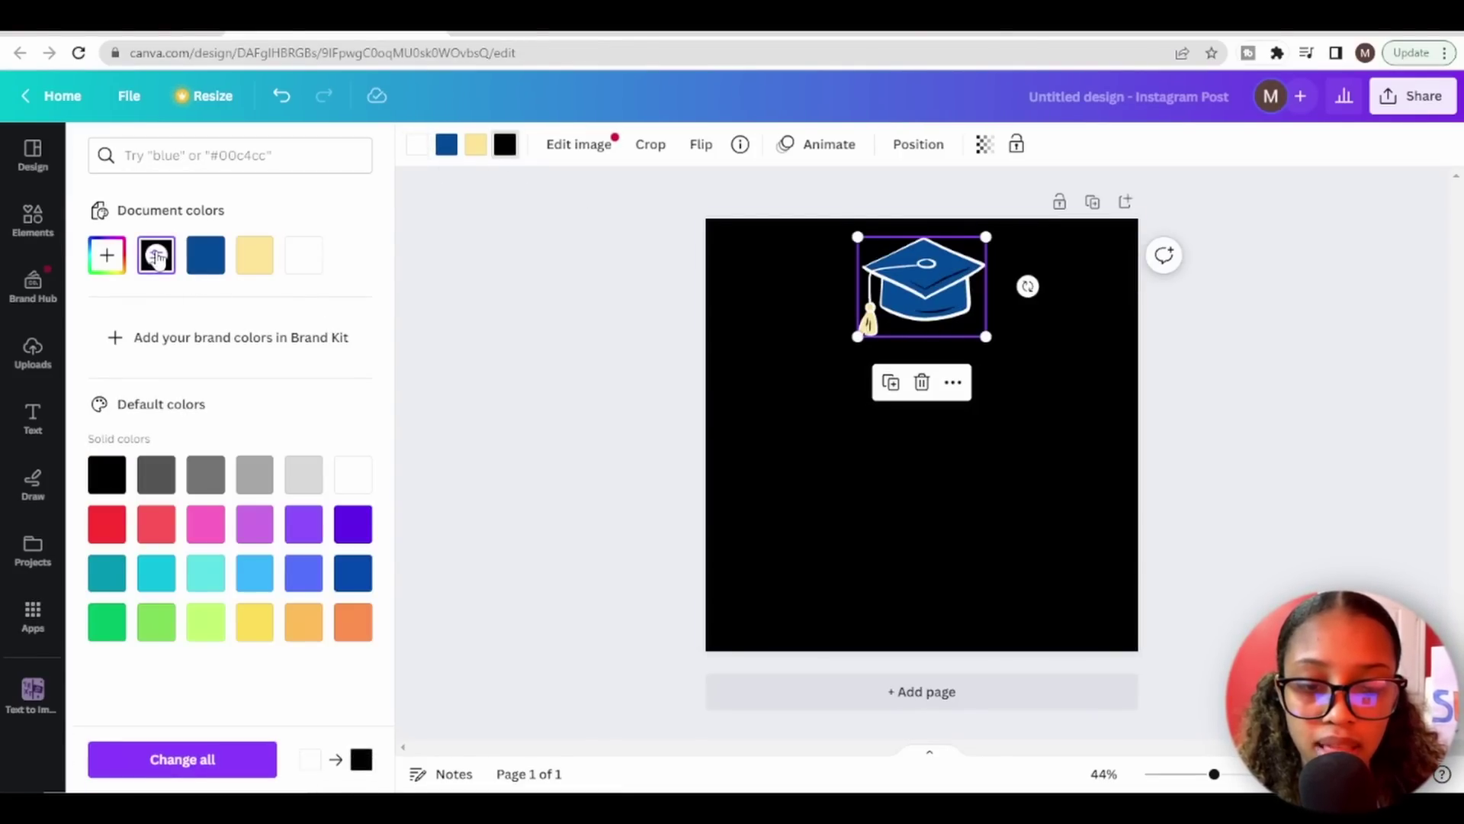
{"action": "left_click", "coordinate": [30, 222]}
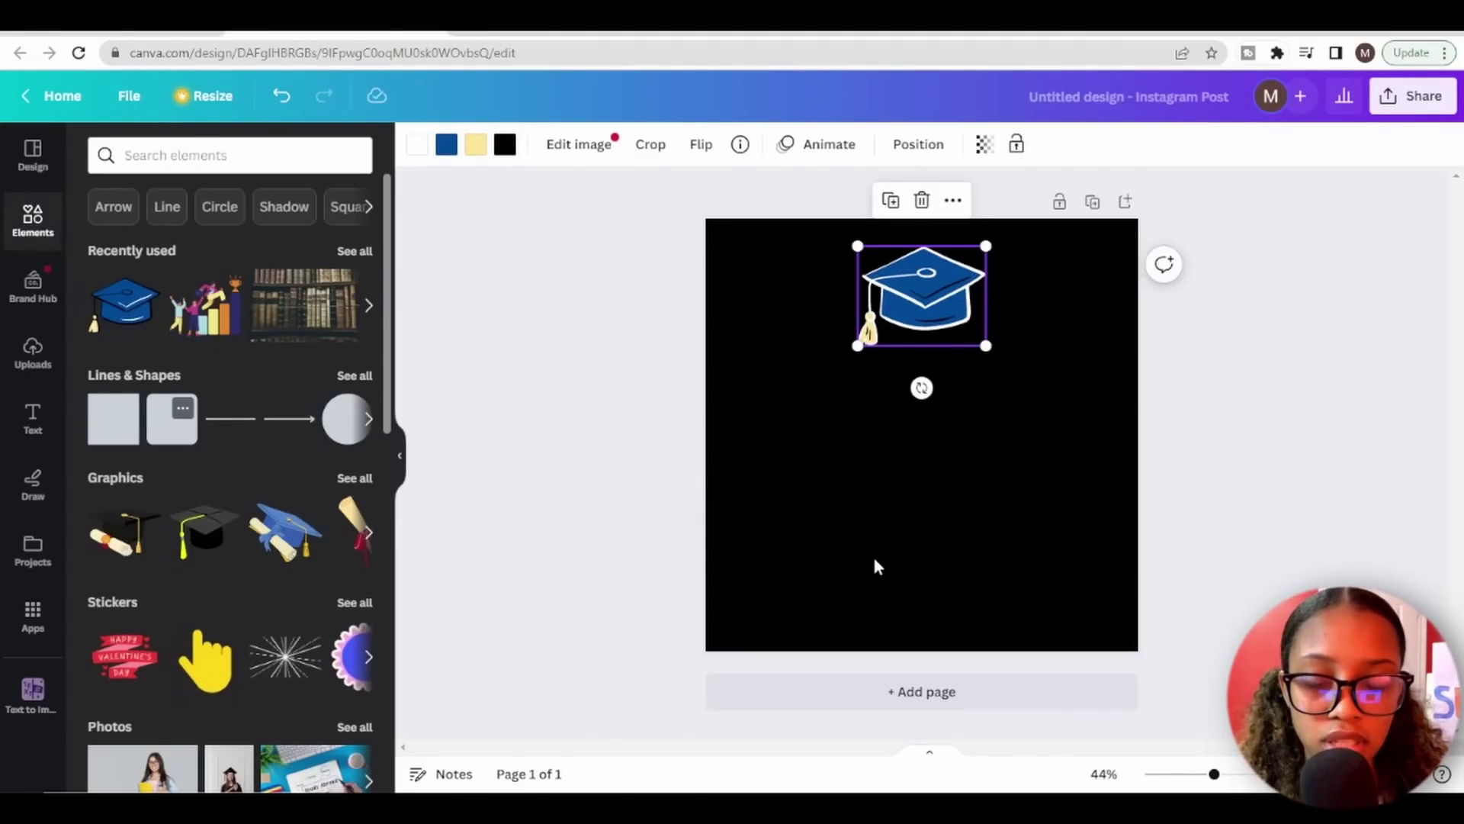
Add a square stretched to nearly fill the page, with no fill colour
{"action": "key", "text": "r"}
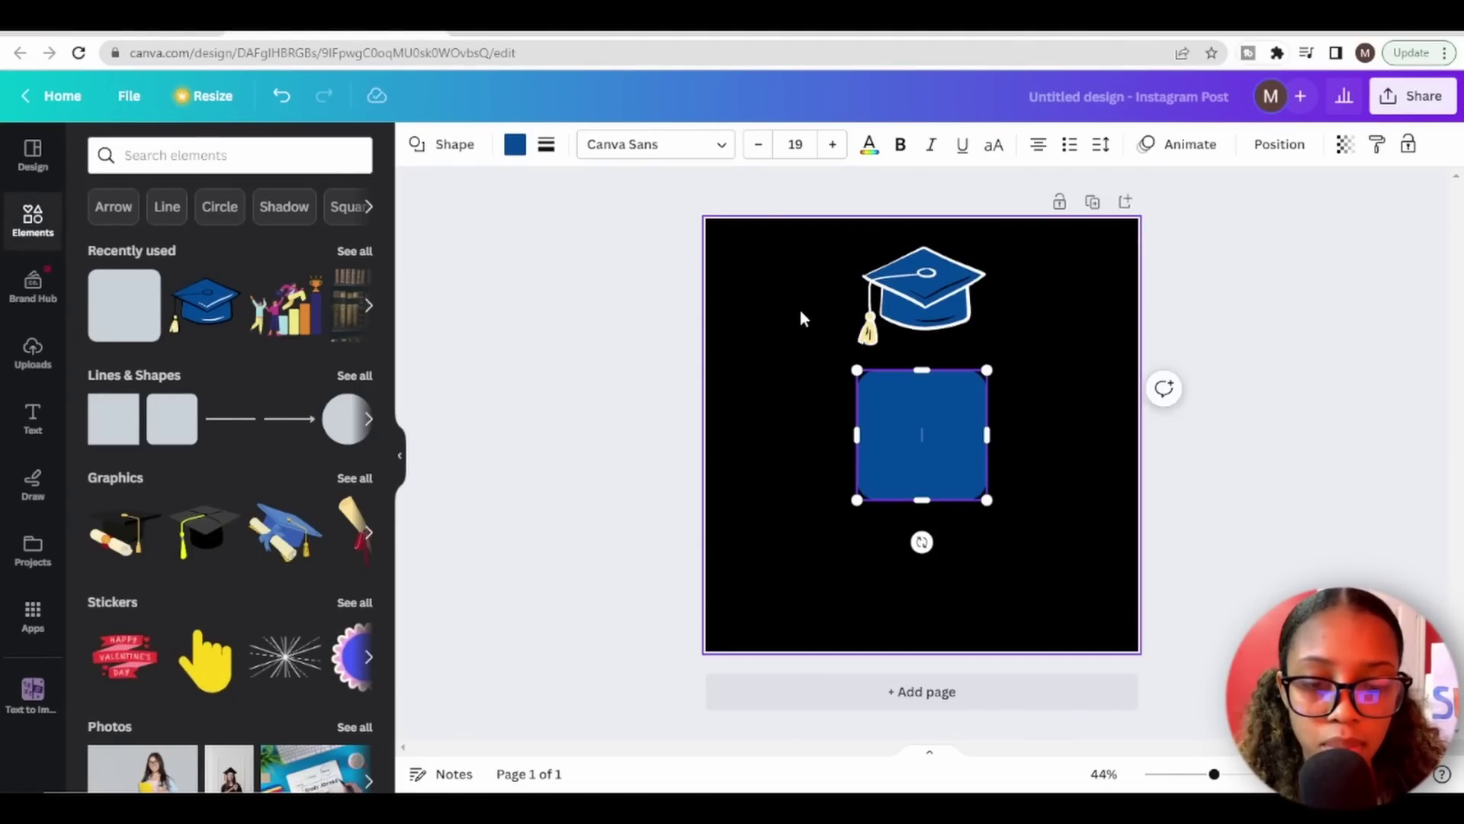
{"action": "left_click", "coordinate": [1012, 579]}
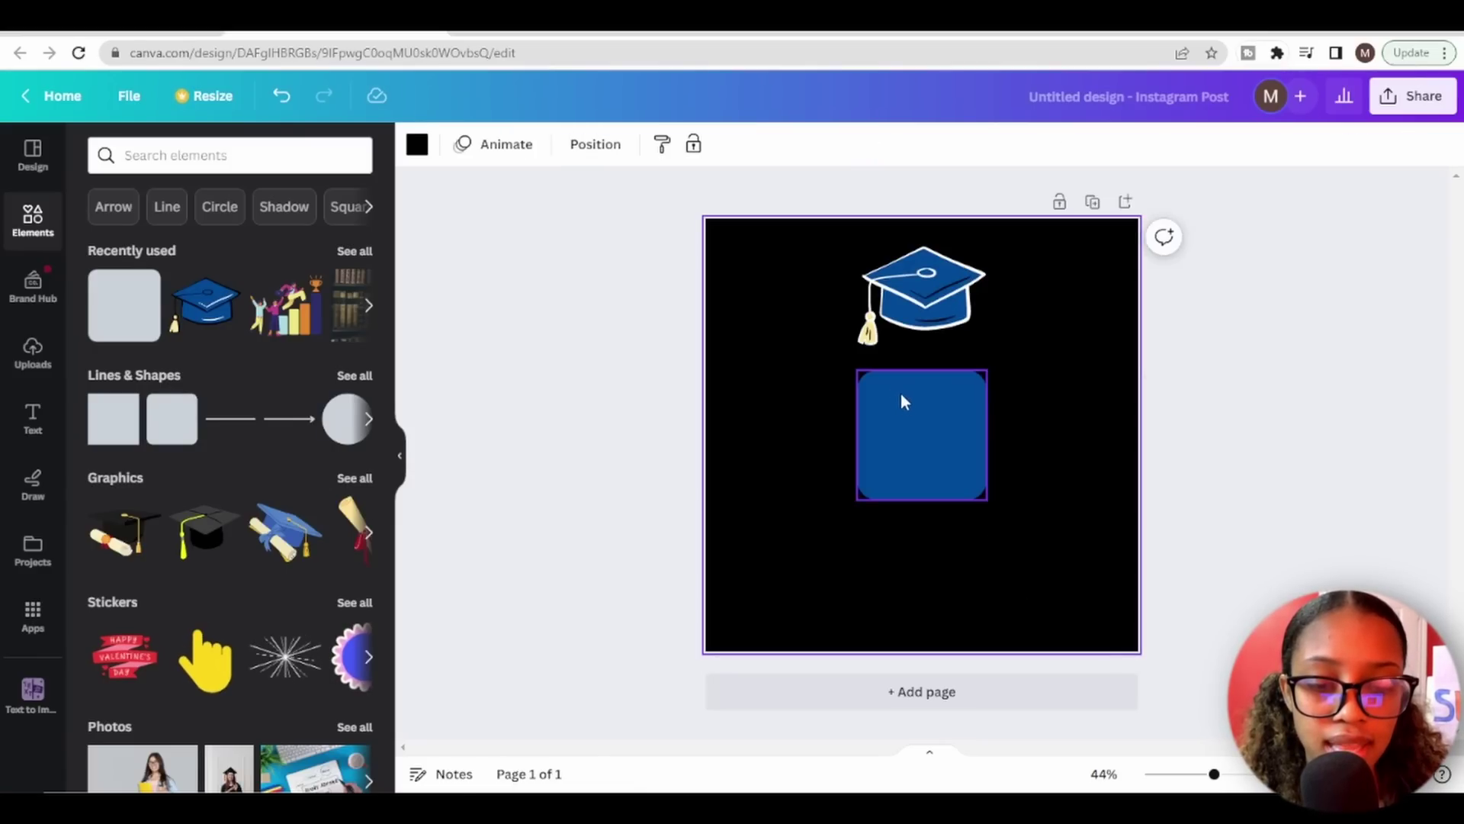
{"action": "left_click_drag", "start_coordinate": [921, 418], "coordinate": [780, 277]}
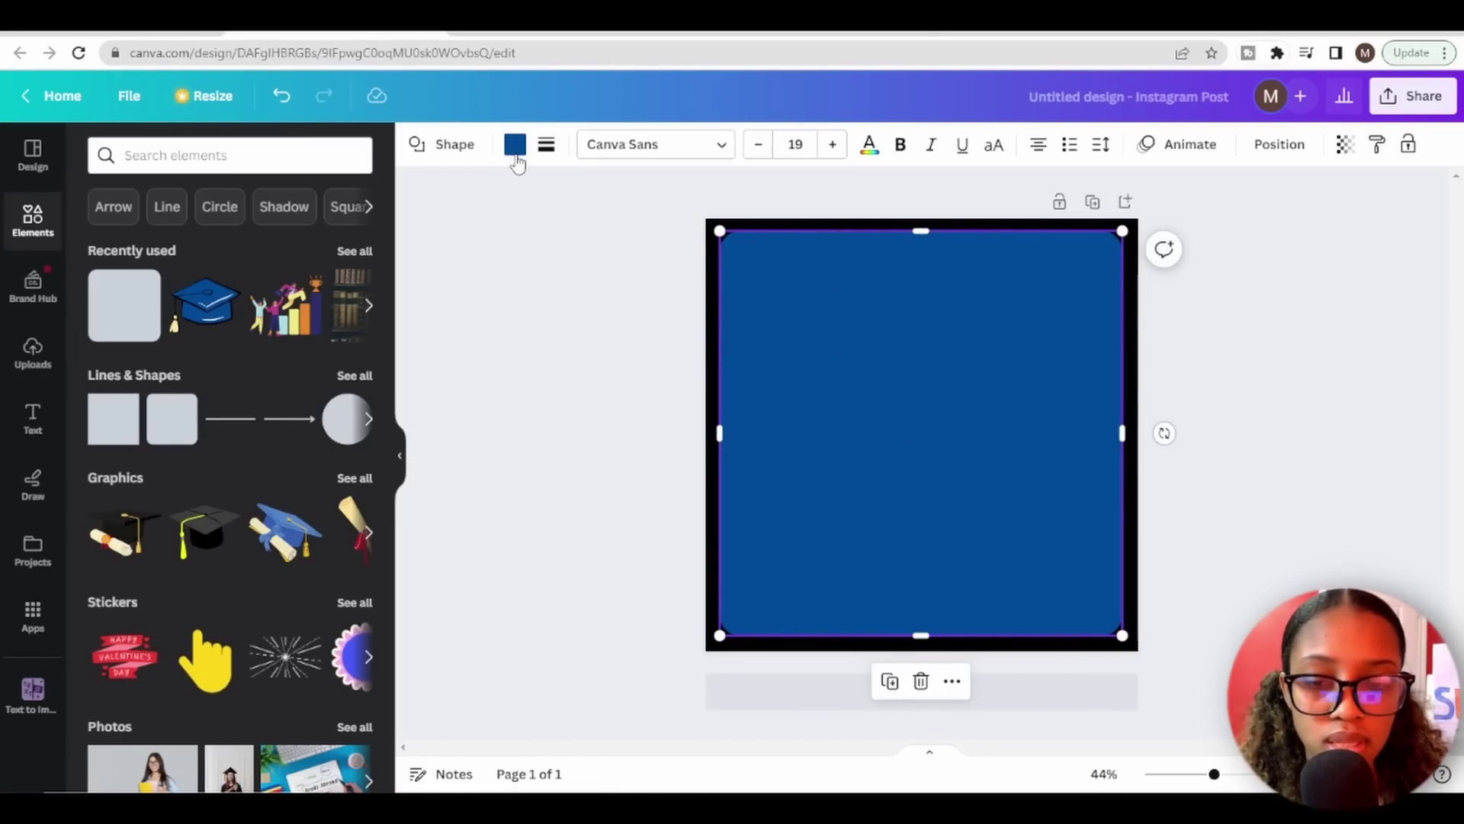
{"action": "left_click", "coordinate": [515, 144]}
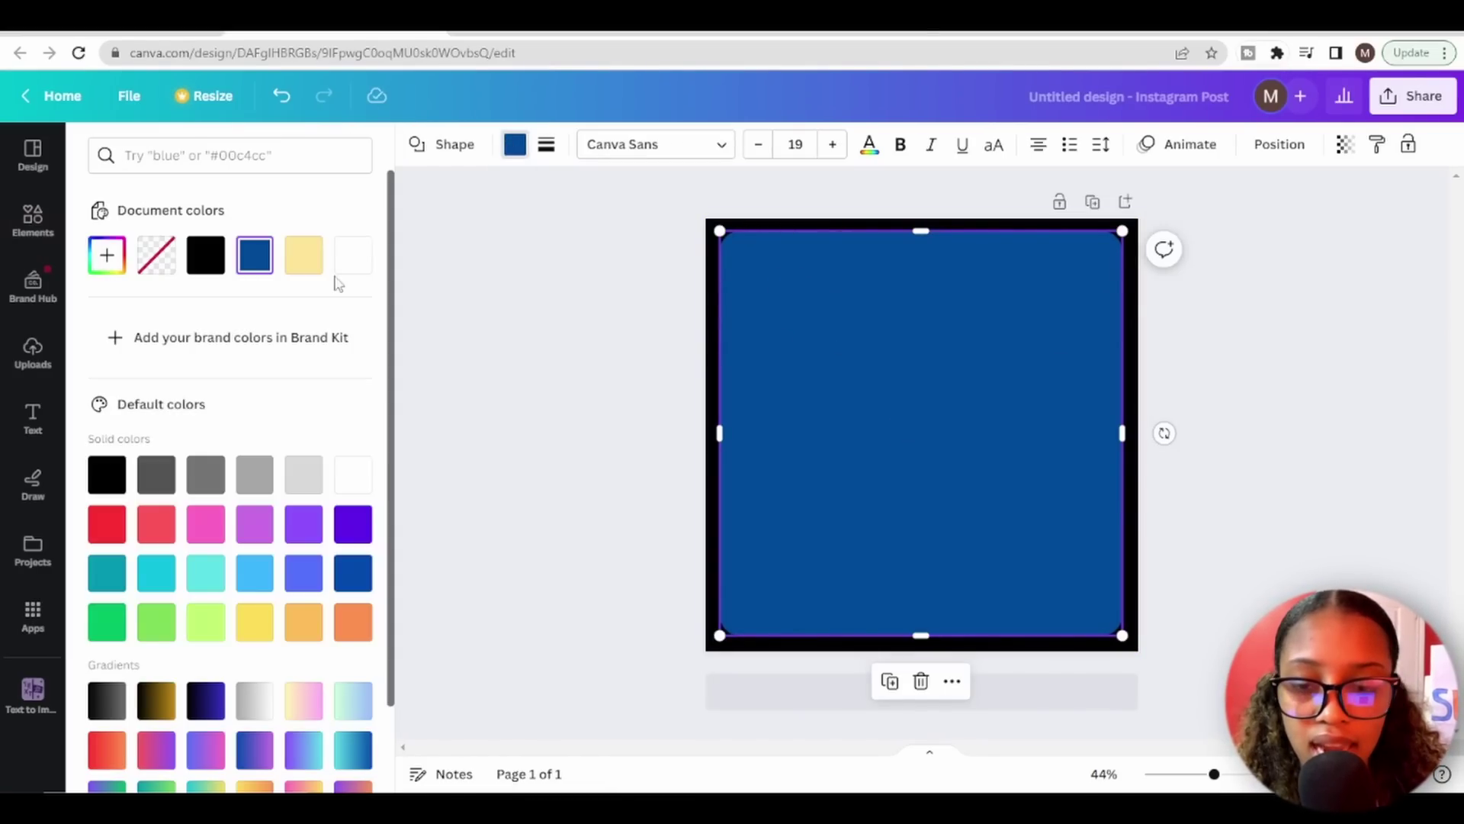
{"action": "left_click", "coordinate": [157, 256]}
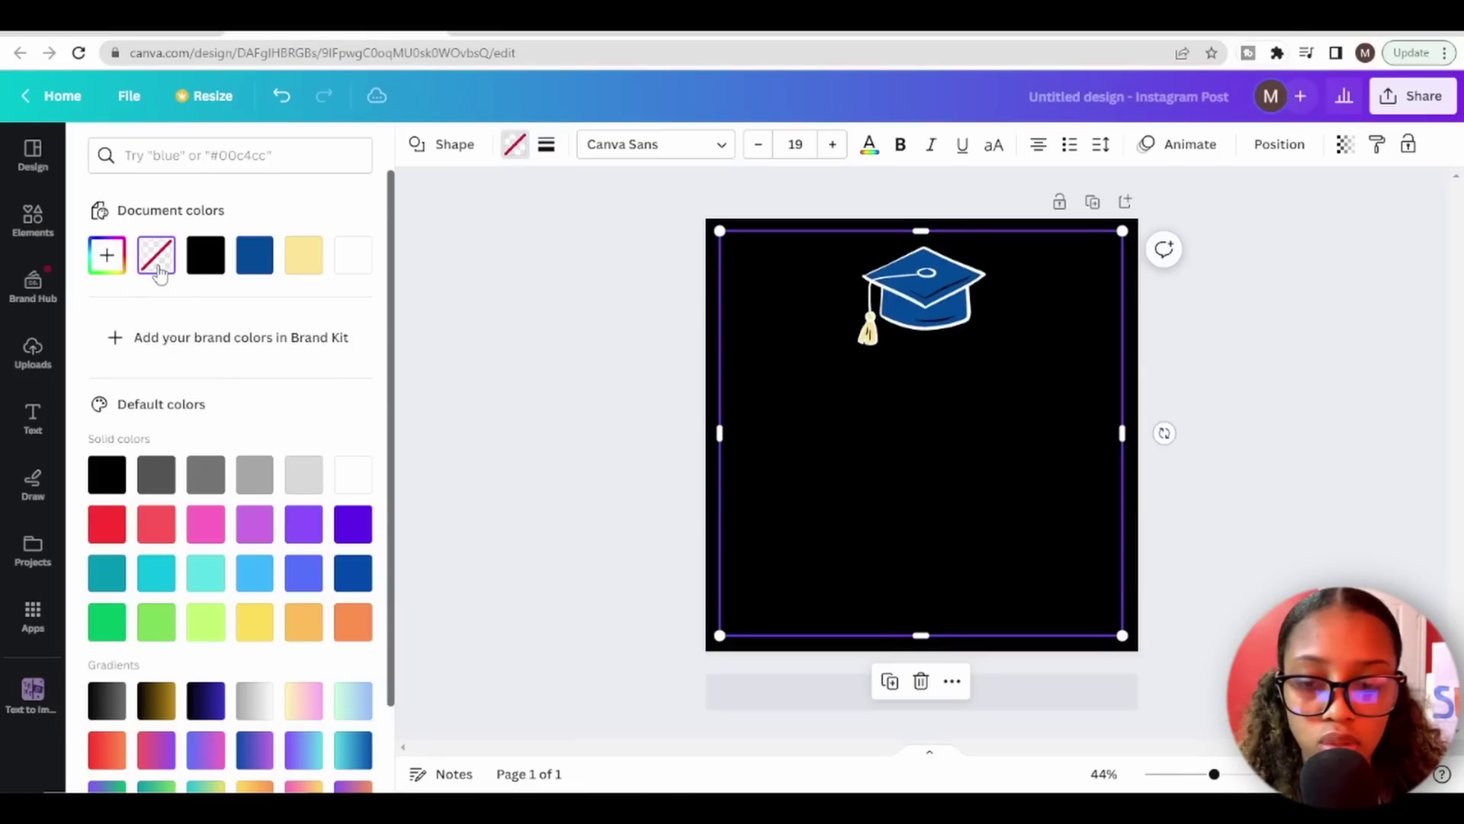
Give the square a solid blue border
{"action": "left_click", "coordinate": [548, 153]}
{"action": "left_click", "coordinate": [609, 204]}
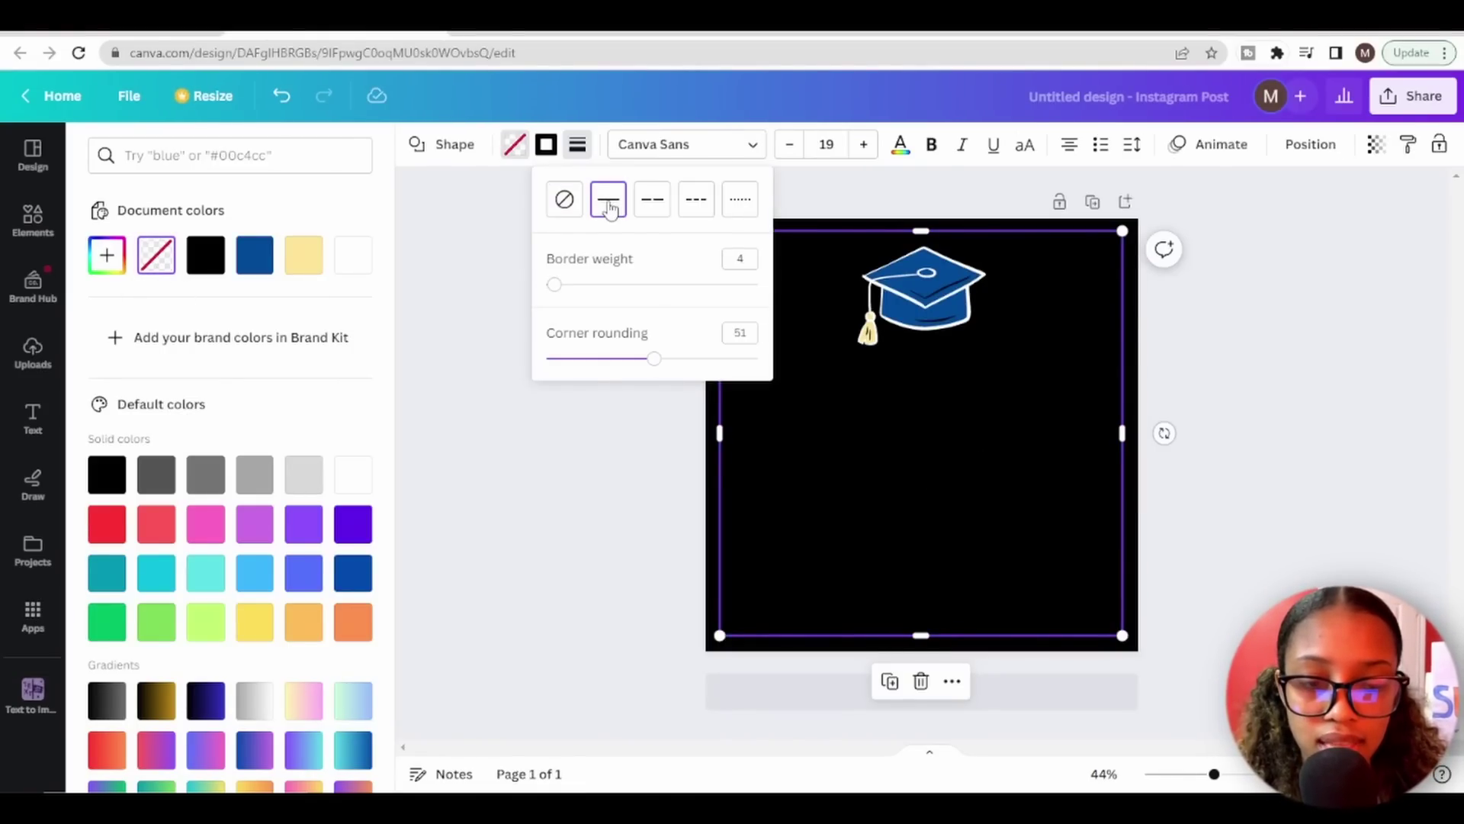
{"action": "left_click", "coordinate": [545, 145]}
{"action": "left_click", "coordinate": [205, 255]}
{"action": "key", "text": "Escape"}
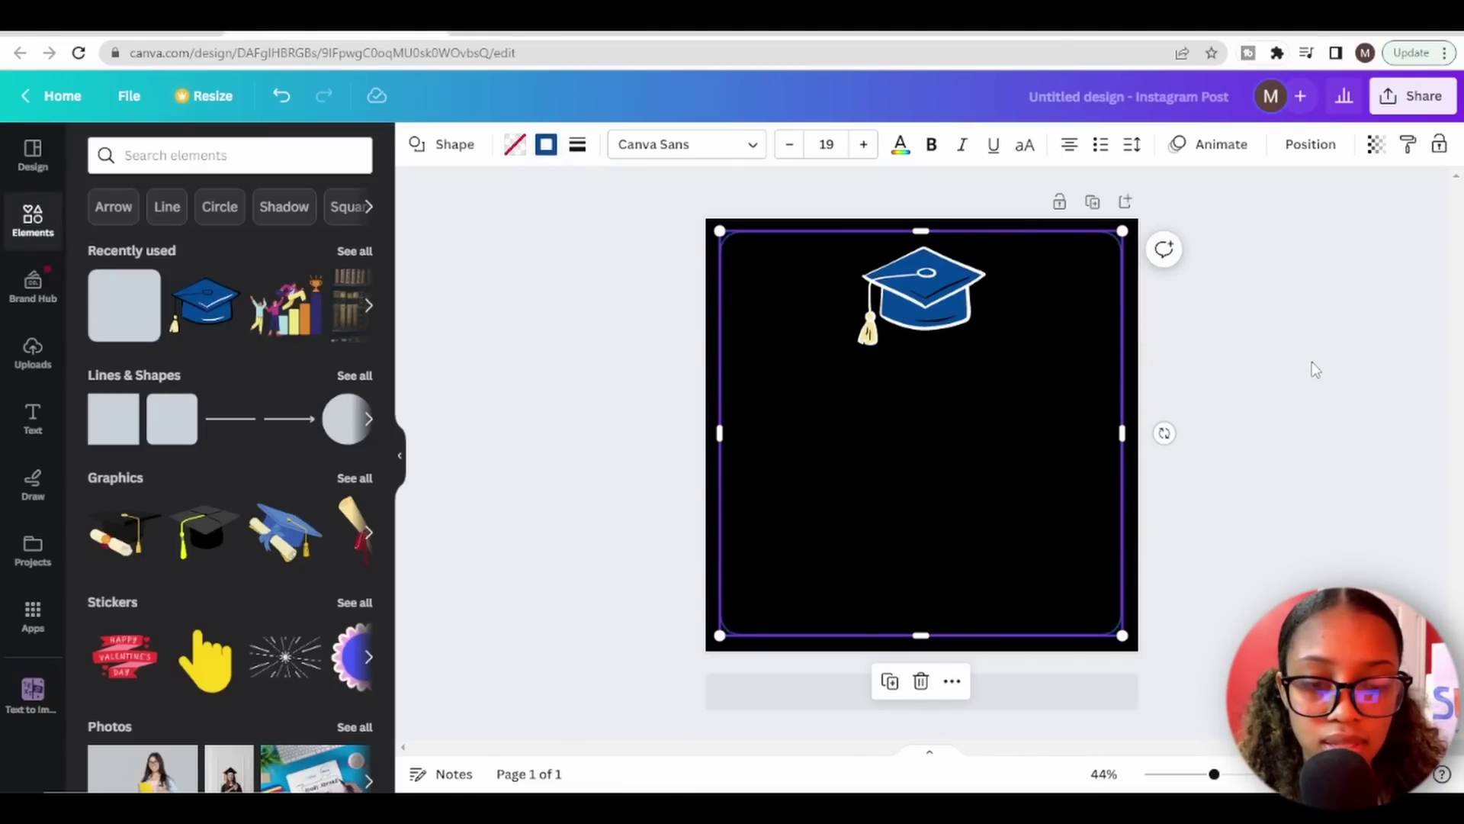
{"action": "left_click", "coordinate": [1315, 369]}
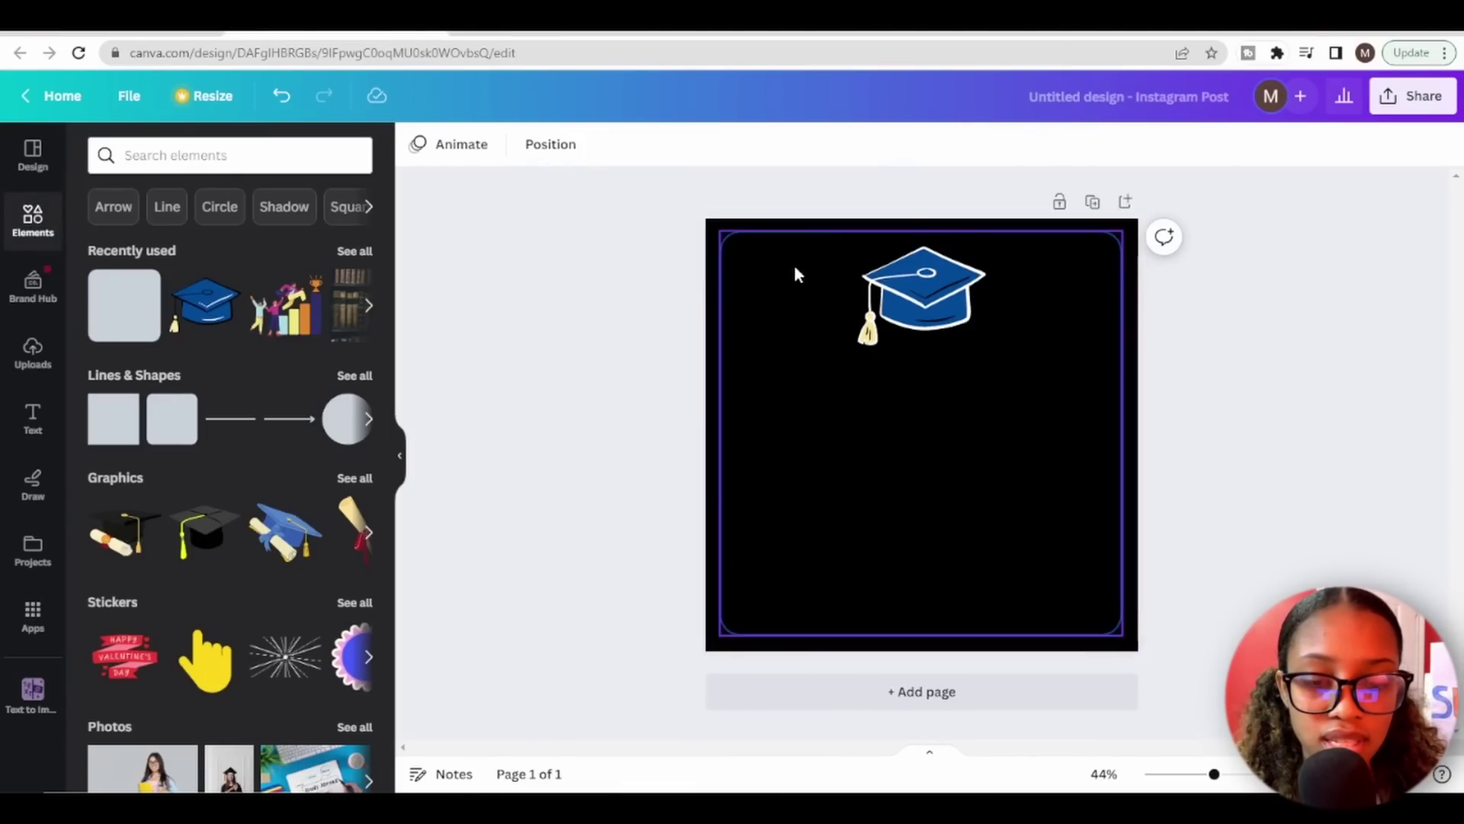
Thicken the frame's border weight from 4 to 10
{"action": "left_click", "coordinate": [810, 460]}
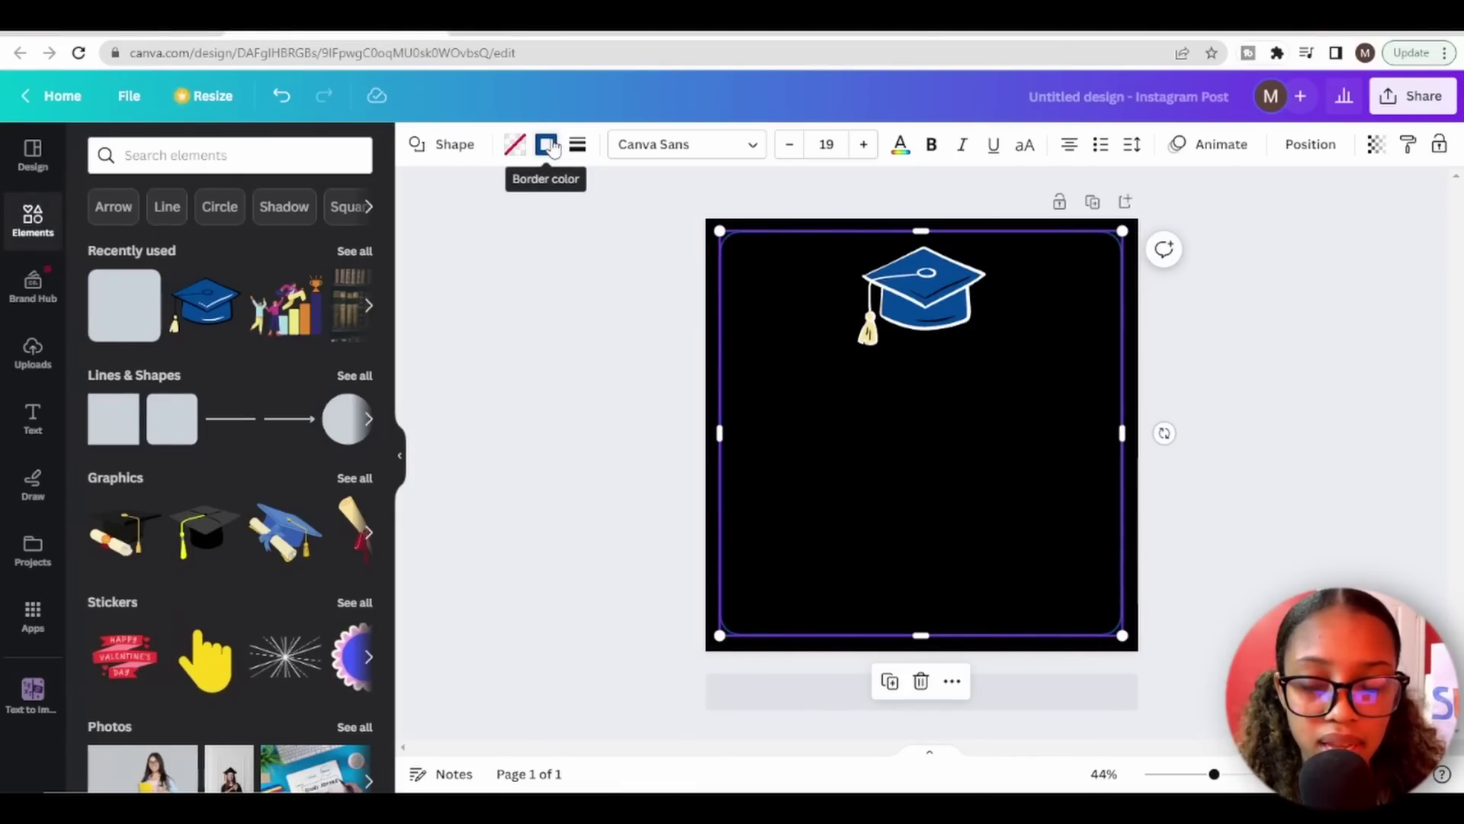
{"action": "left_click", "coordinate": [577, 145]}
{"action": "left_click_drag", "start_coordinate": [585, 284], "coordinate": [598, 284]}
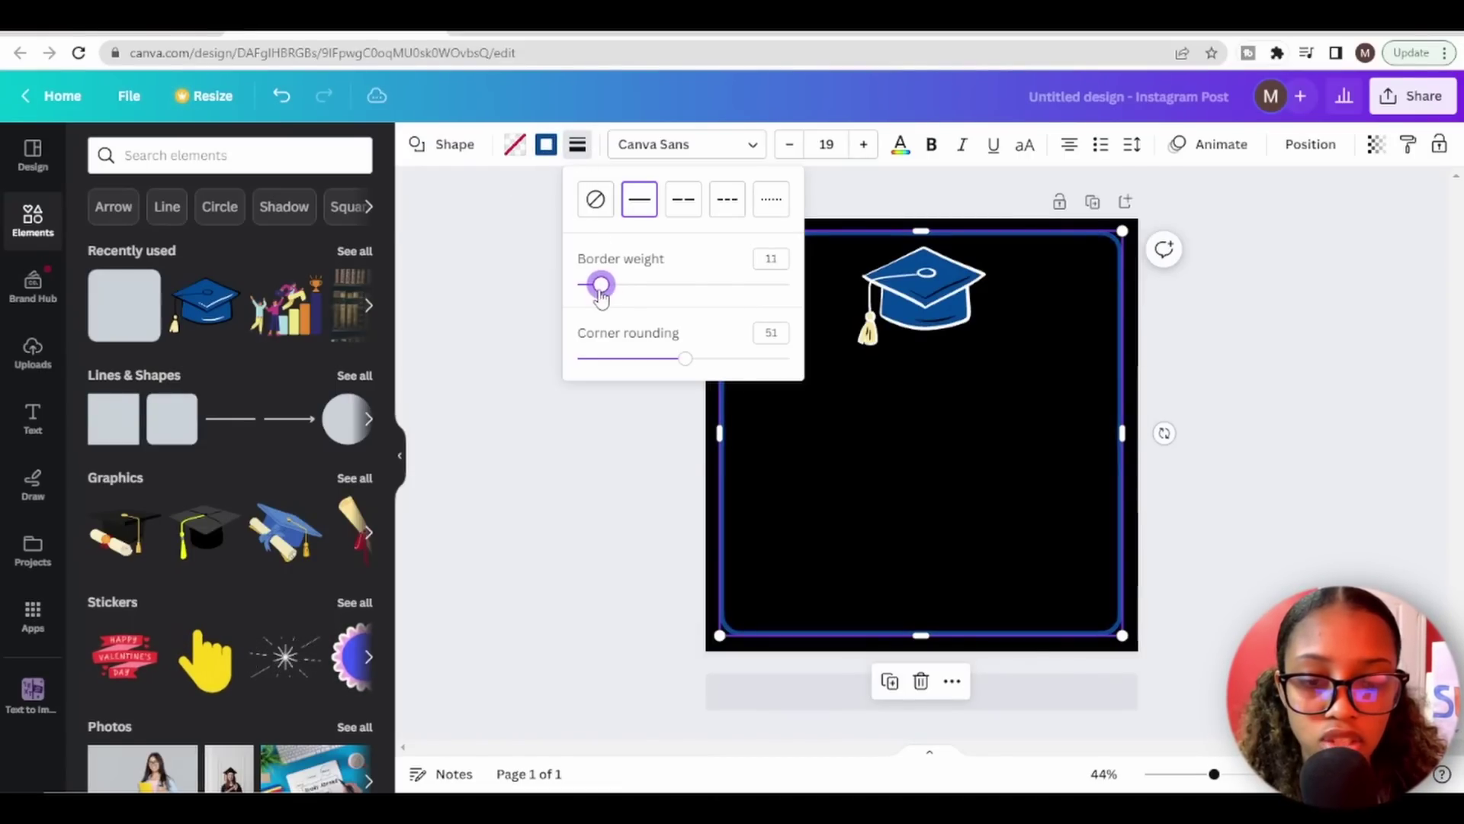
{"action": "left_click", "coordinate": [1287, 322]}
{"action": "left_click", "coordinate": [1287, 322]}
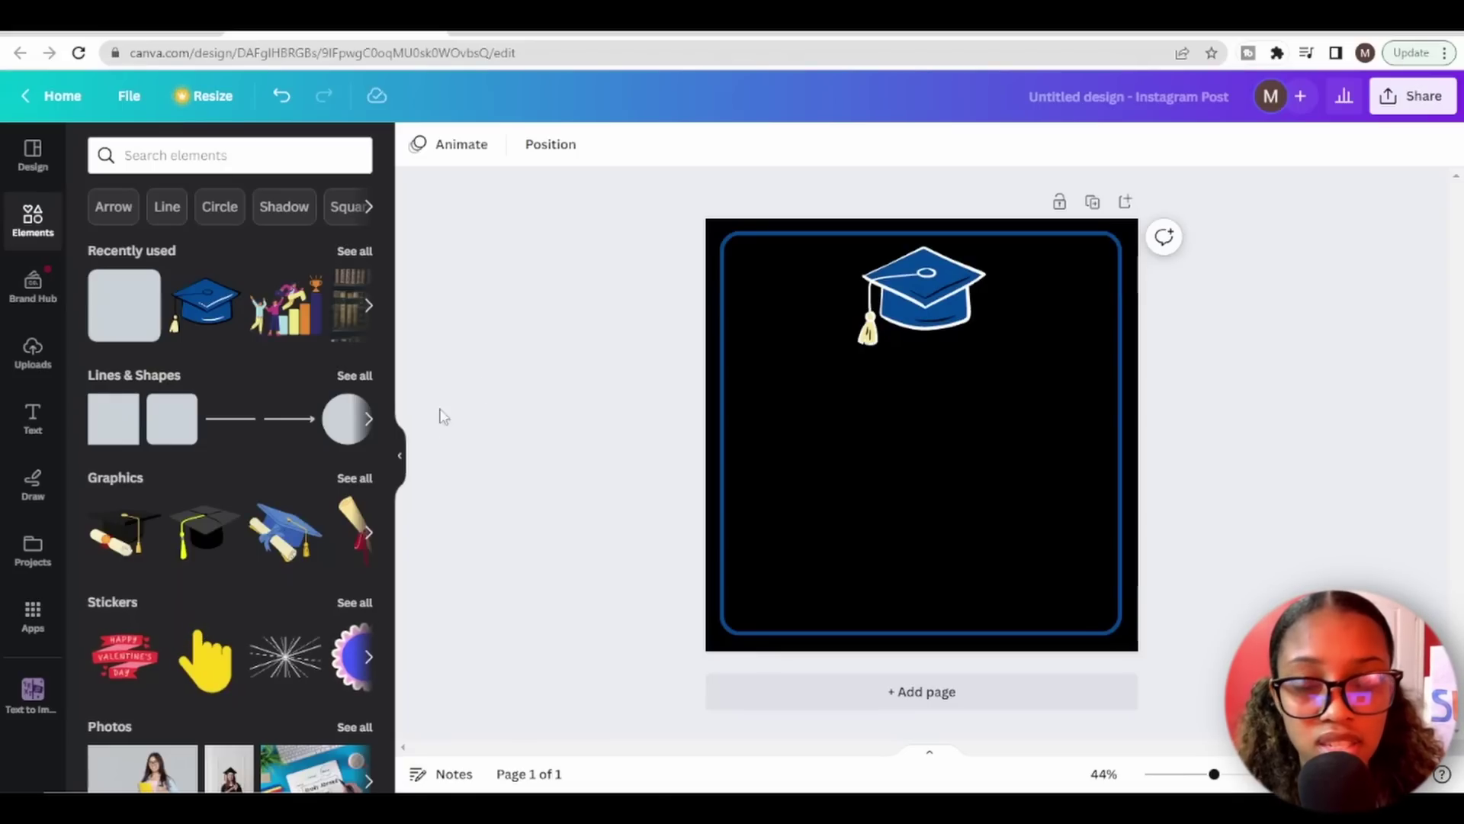
{"action": "left_click", "coordinate": [32, 421]}
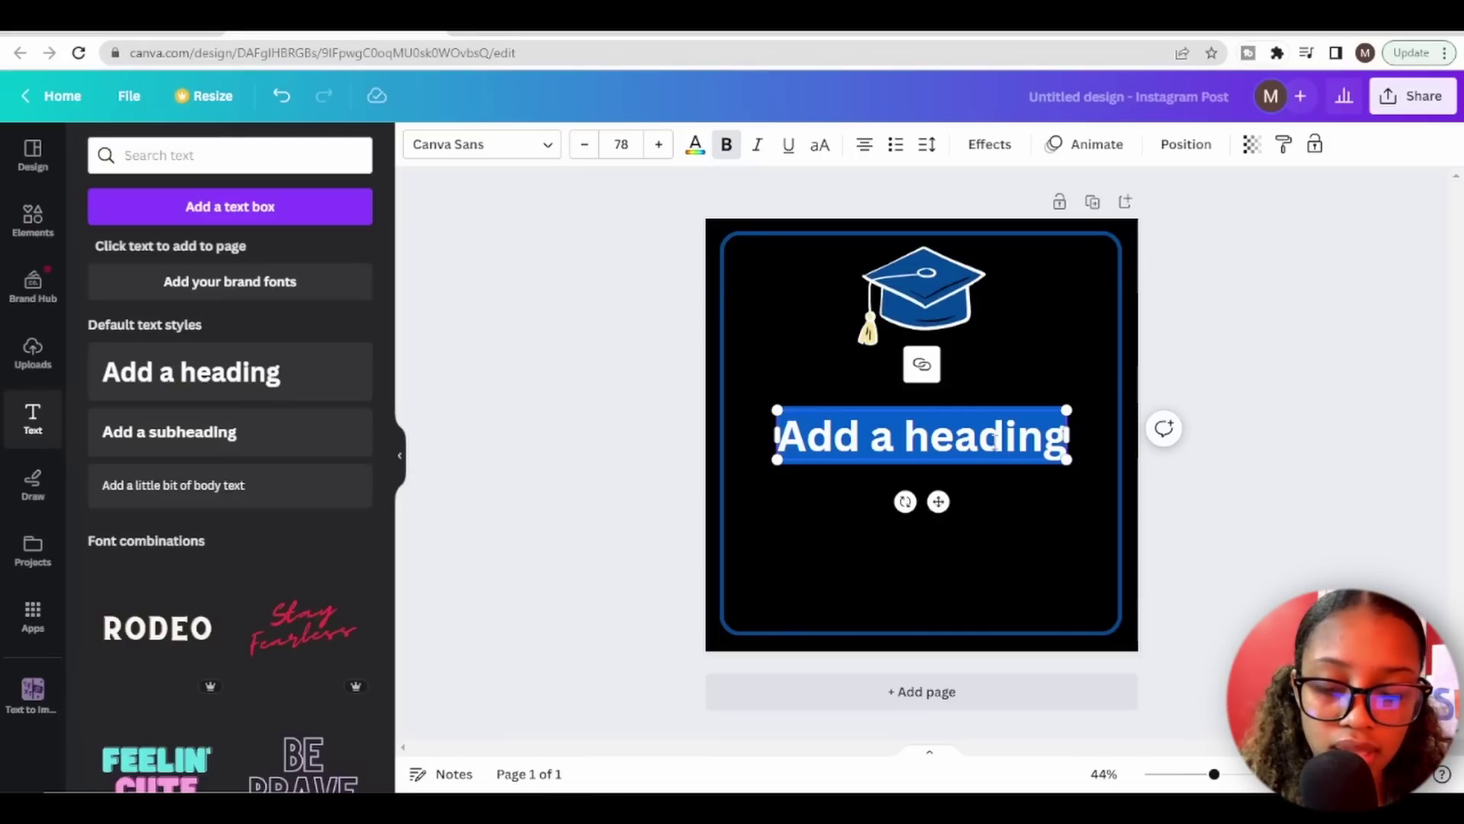
{"action": "type", "text": "@career"}
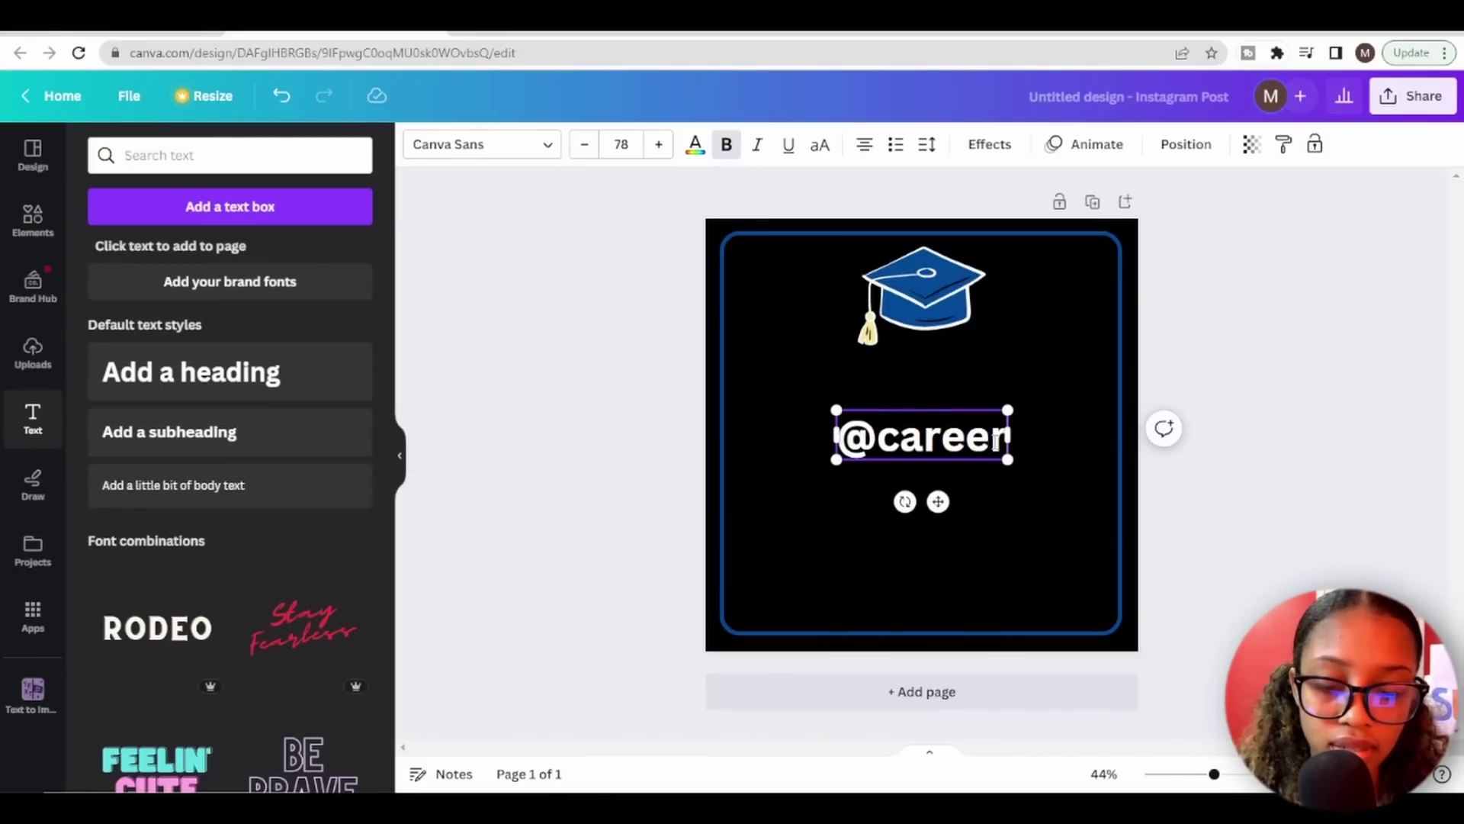
{"action": "type", "text": "tips"}
{"action": "left_click", "coordinate": [584, 418]}
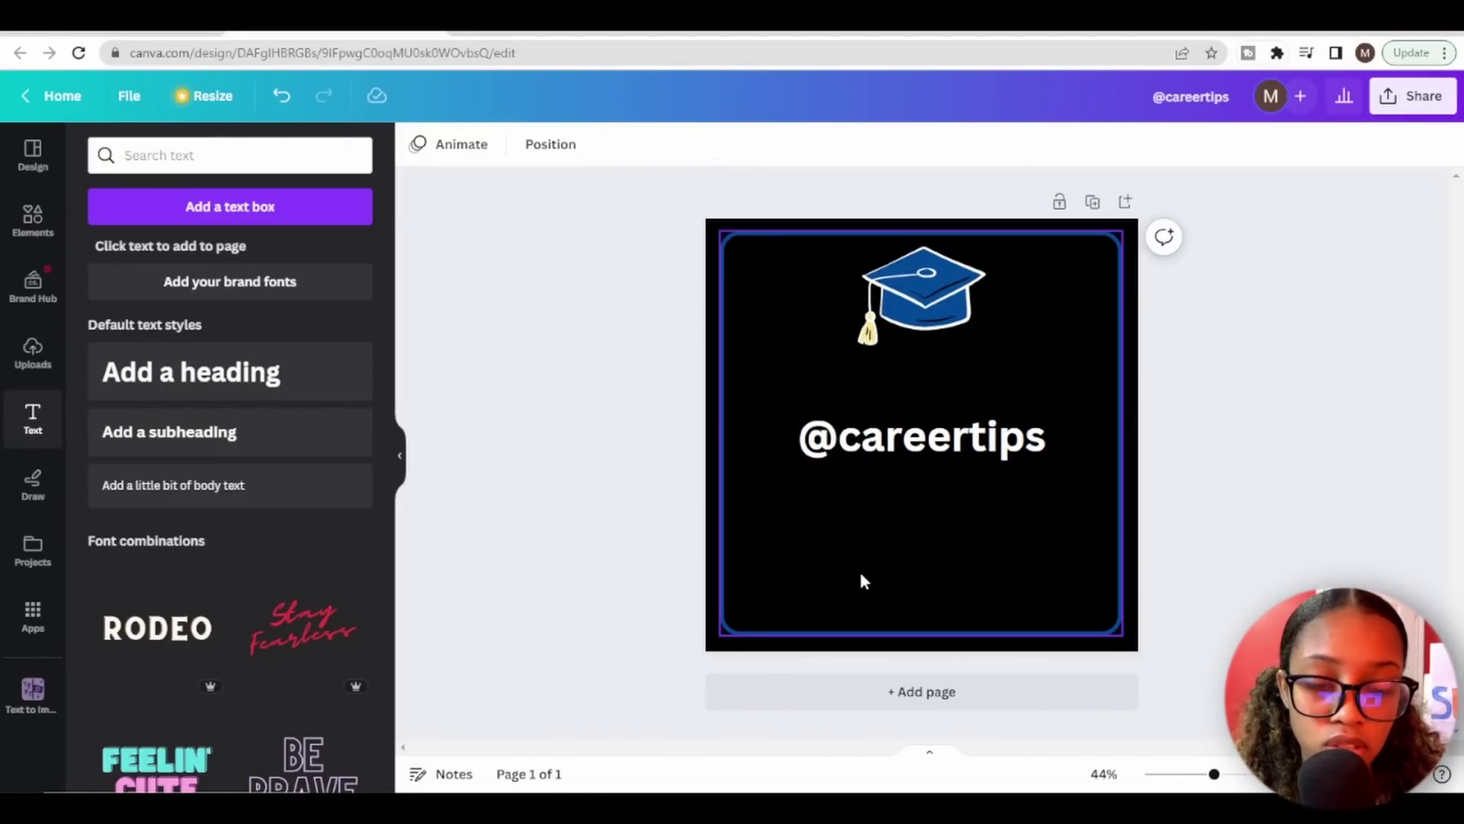
{"action": "left_click", "coordinate": [867, 453]}
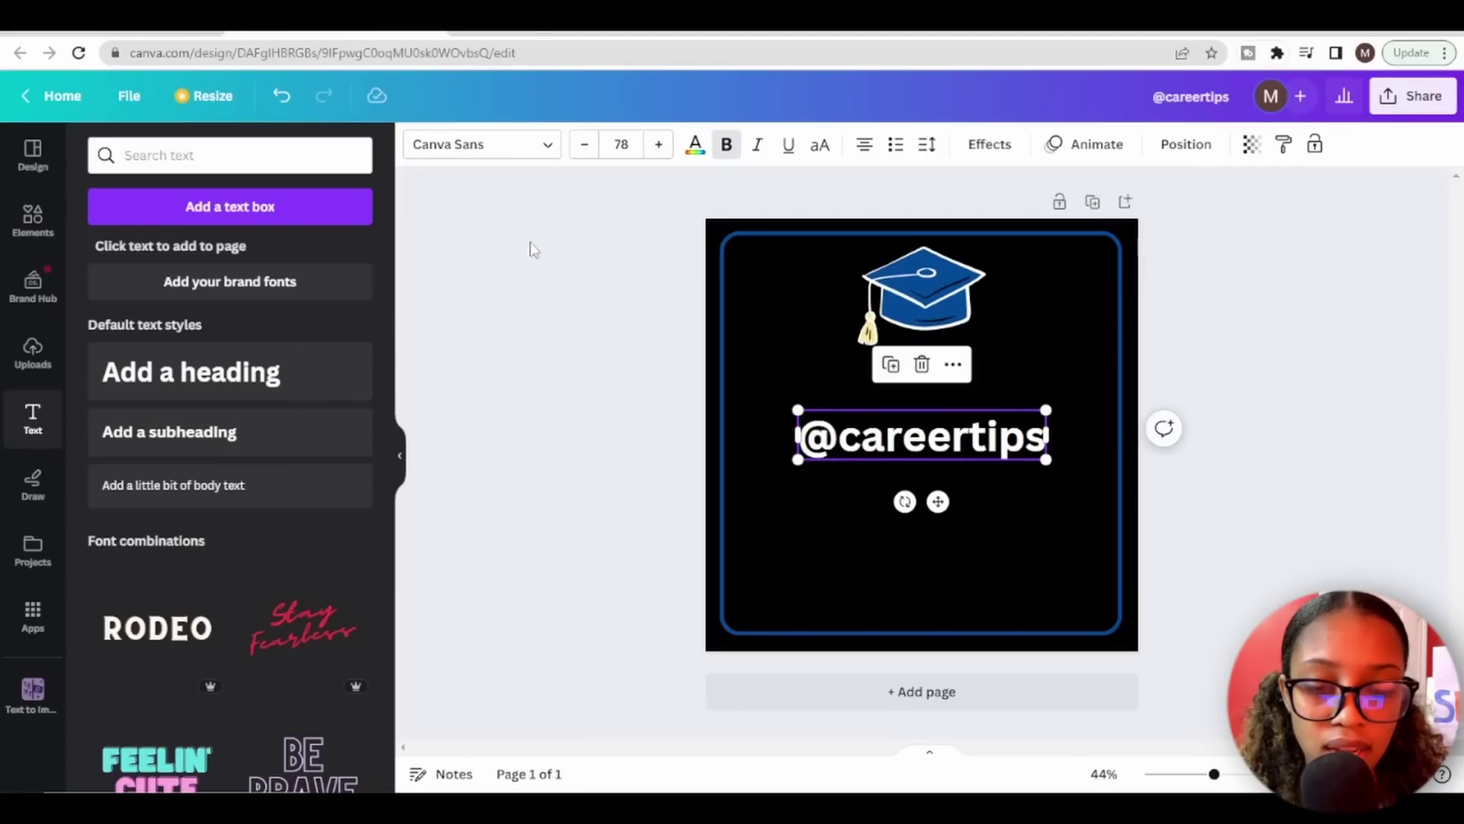
{"action": "left_click", "coordinate": [461, 145]}
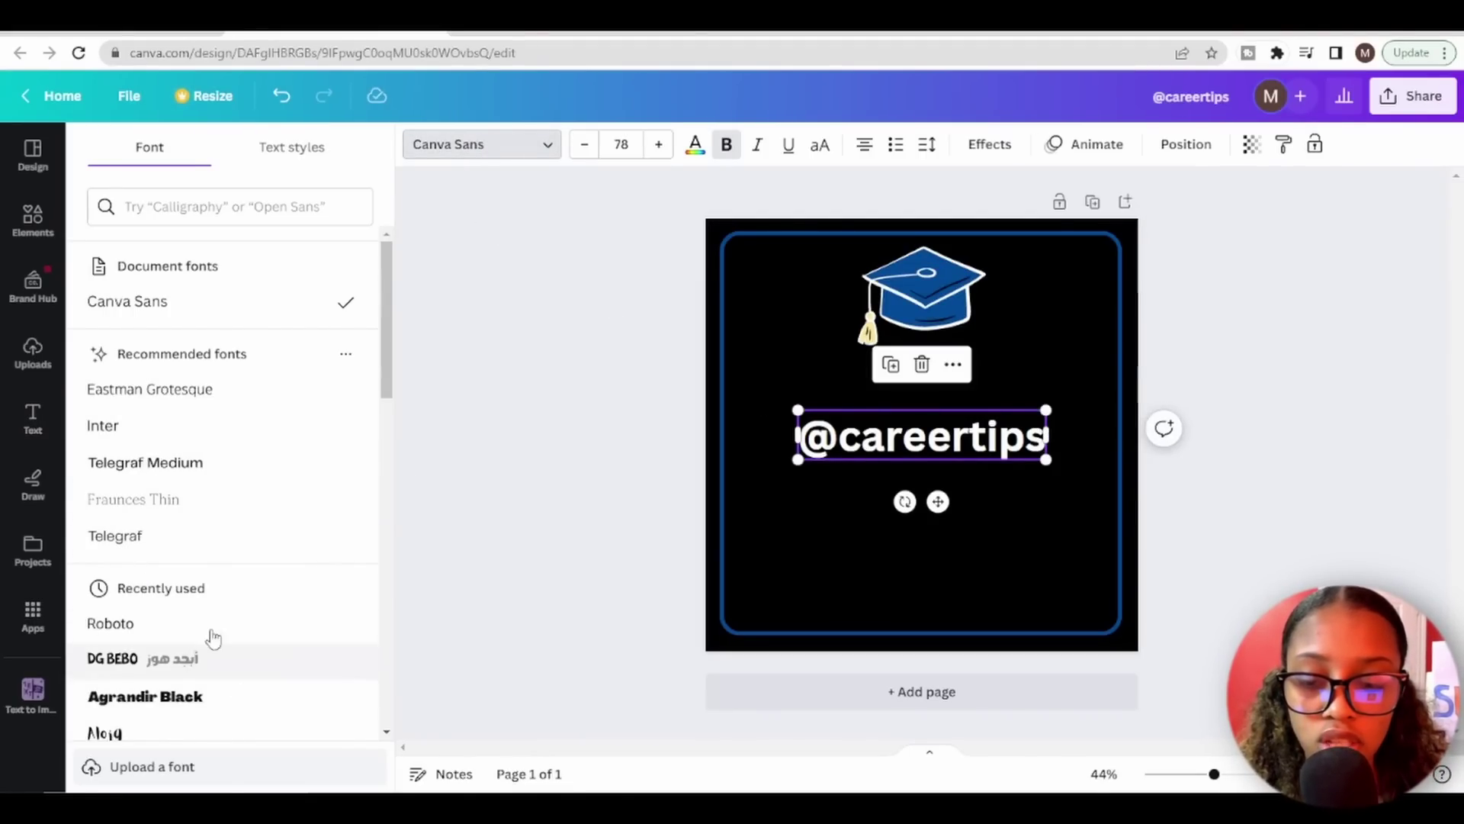
{"action": "scroll", "coordinate": [212, 520], "scroll_direction": "down", "scroll_amount": 1}
{"action": "key", "text": "ctrl+z"}
{"action": "left_click_drag", "start_coordinate": [915, 455], "coordinate": [931, 660]}
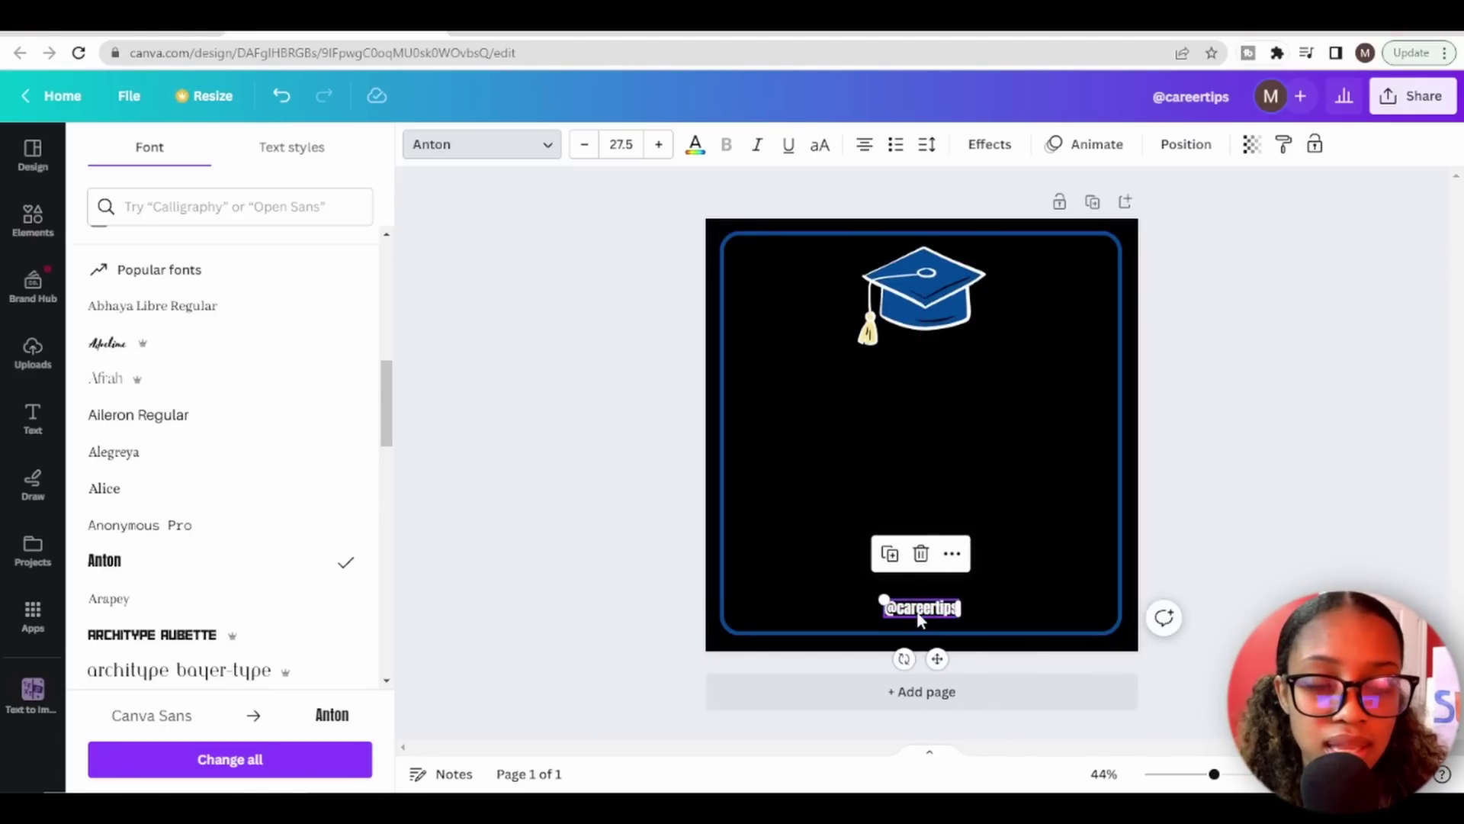
{"action": "left_click", "coordinate": [1251, 145]}
{"action": "left_click_drag", "start_coordinate": [1249, 218], "coordinate": [1104, 222]}
{"action": "left_click", "coordinate": [1050, 574]}
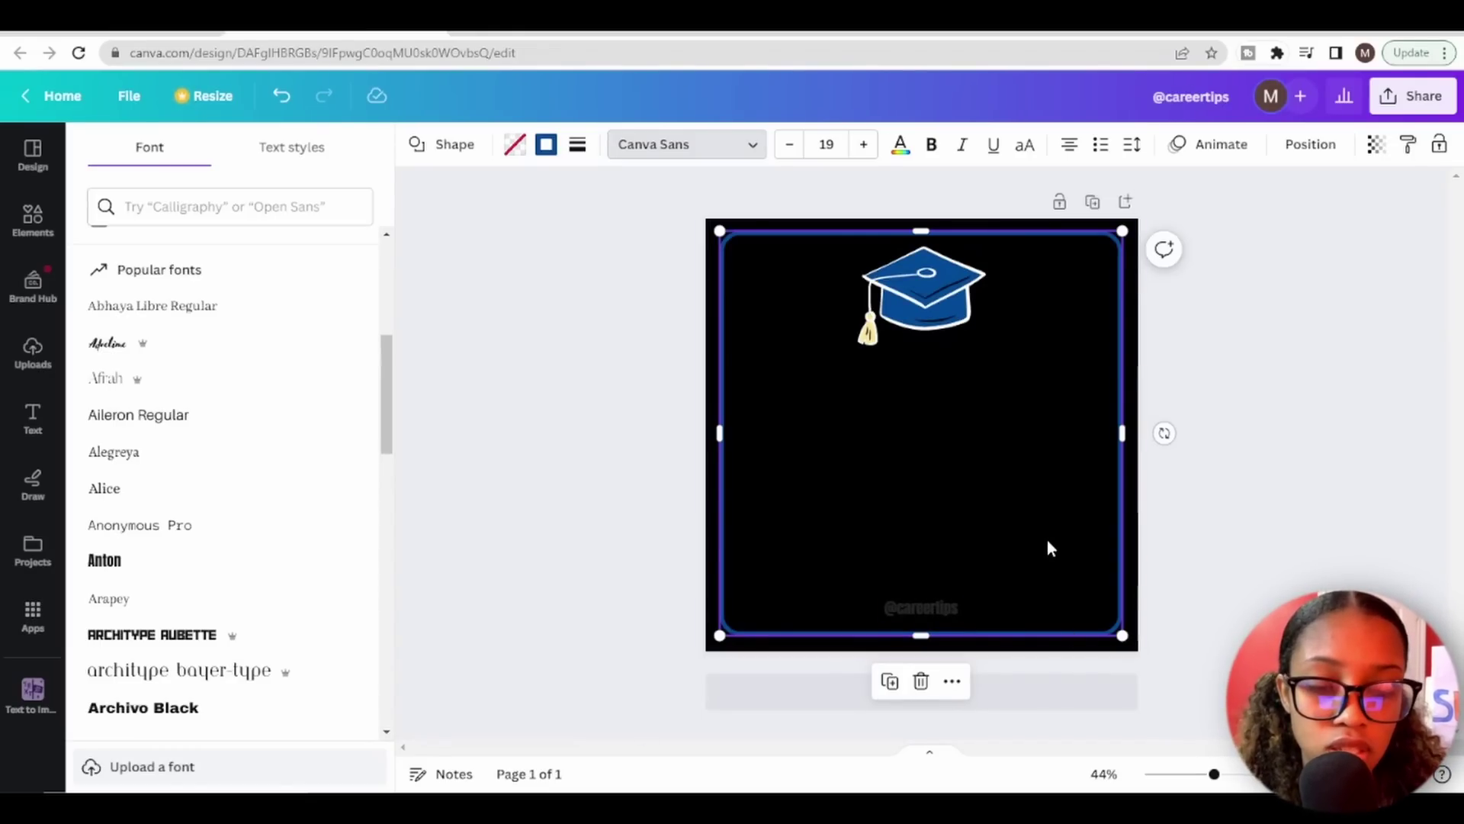
{"action": "left_click", "coordinate": [1284, 523]}
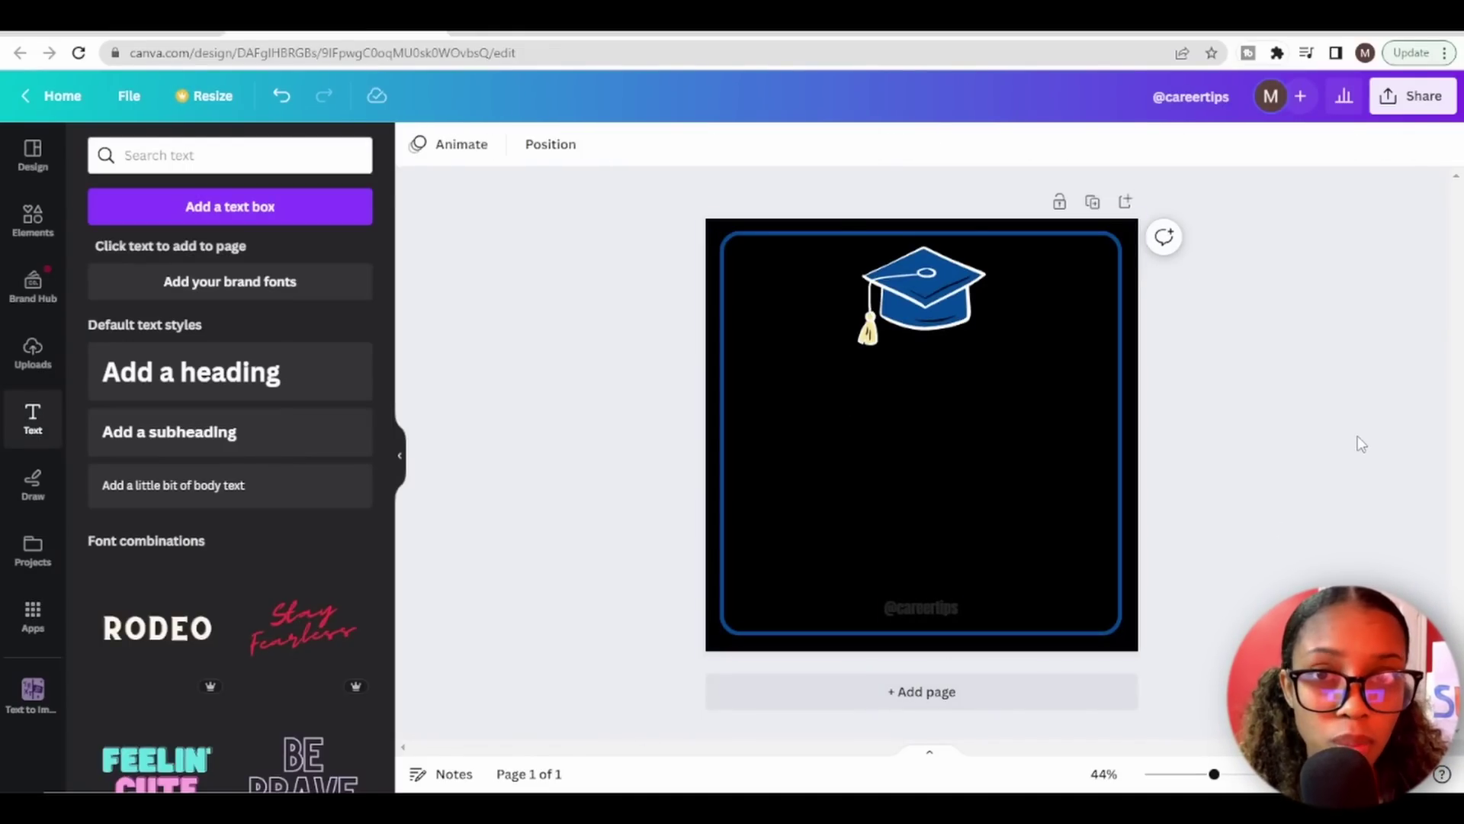
Add two heading boxes reading 'title' and 'explanation', with the explanation placed lower
{"action": "left_click", "coordinate": [229, 373]}
{"action": "type", "text": "title"}
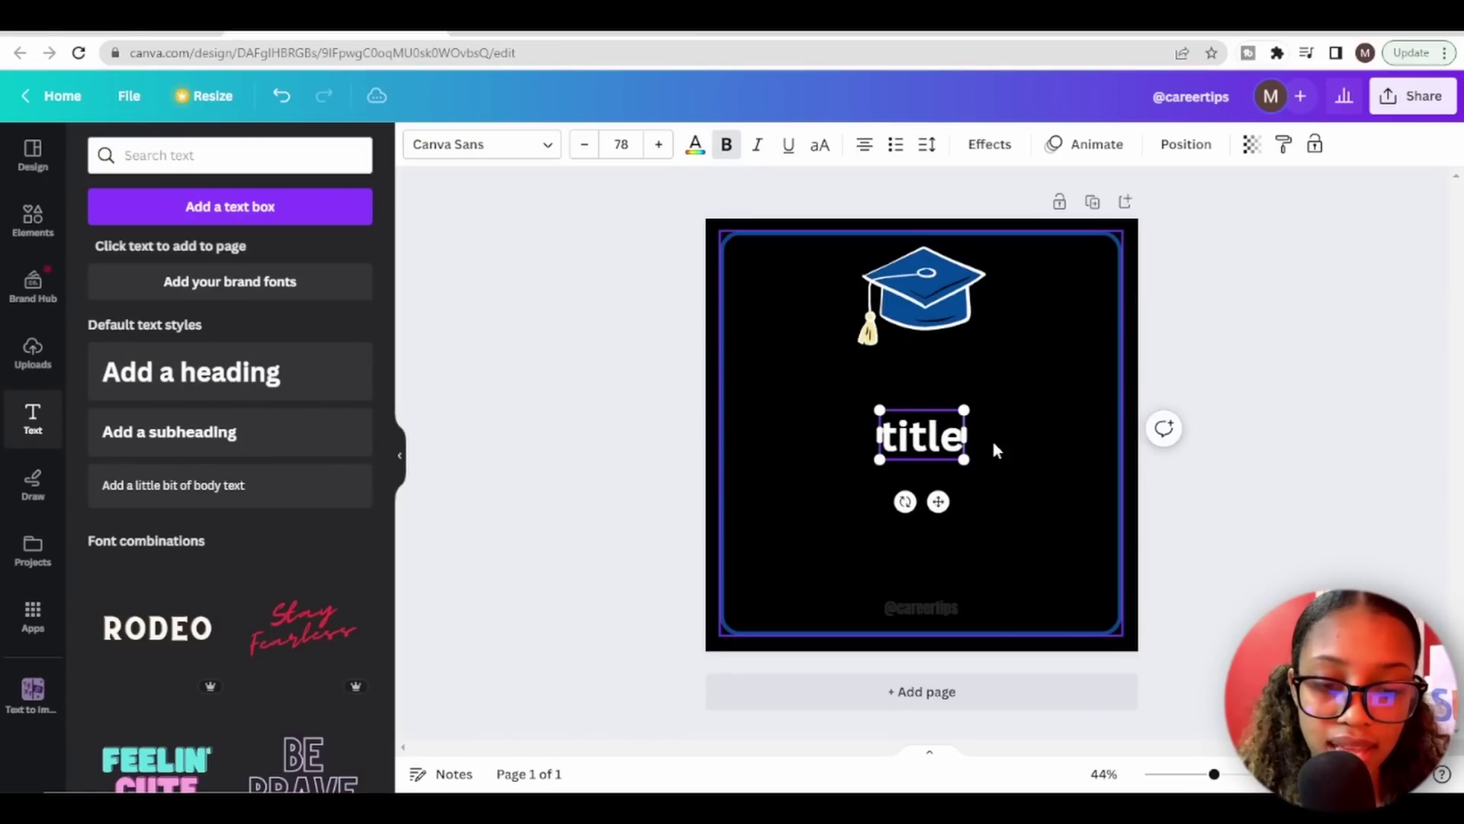
{"action": "left_click", "coordinate": [251, 385]}
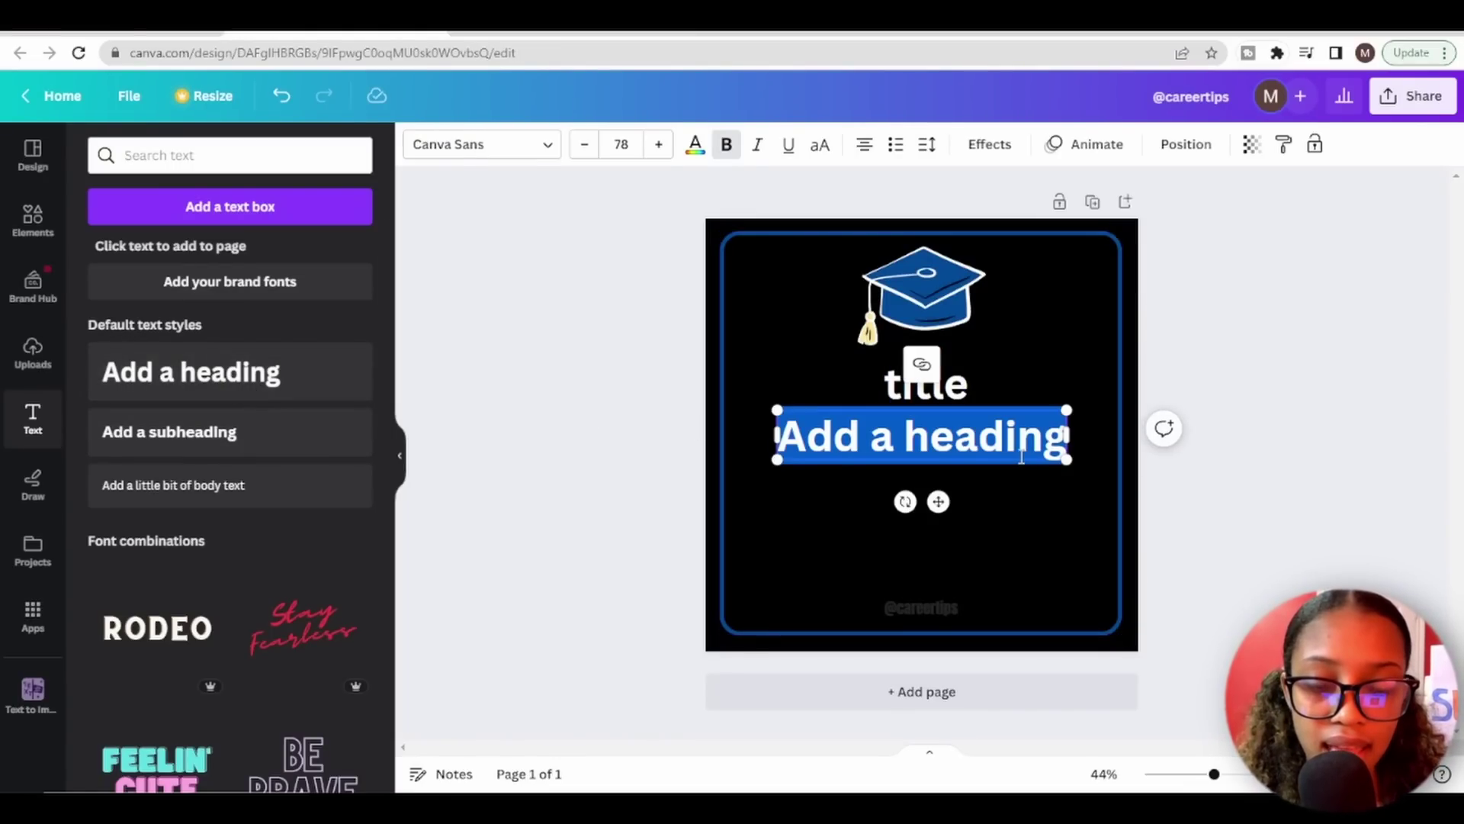
{"action": "type", "text": "explanation"}
{"action": "left_click_drag", "start_coordinate": [937, 501], "coordinate": [941, 525]}
Resize the title to 49 pt and paste the title text from spreadsheet cell A2
{"action": "left_click", "coordinate": [923, 385]}
{"action": "left_click_drag", "start_coordinate": [976, 411], "coordinate": [948, 394]}
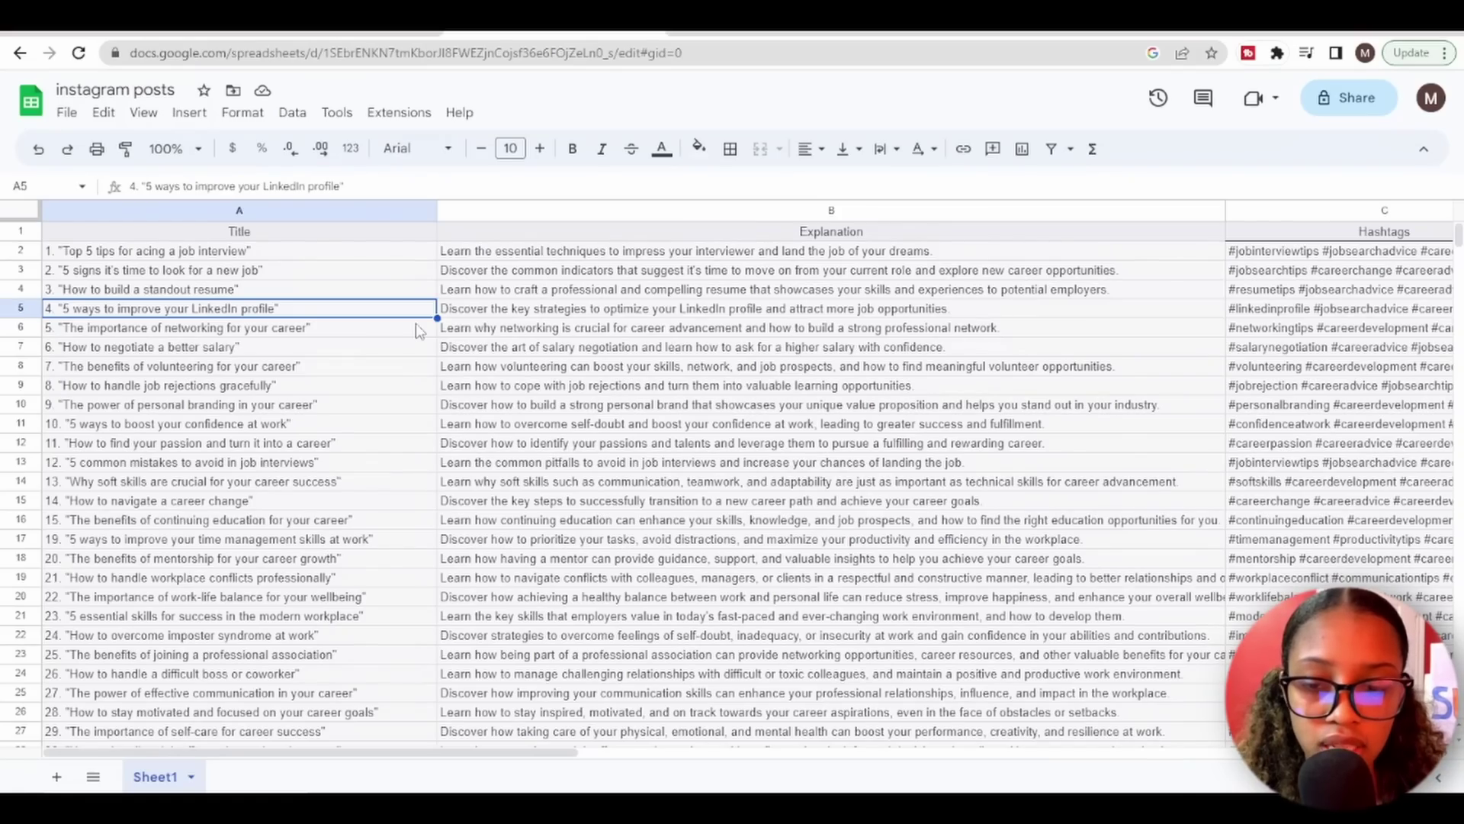
{"action": "double_click", "coordinate": [58, 249]}
{"action": "left_click_drag", "start_coordinate": [58, 249], "coordinate": [257, 249]}
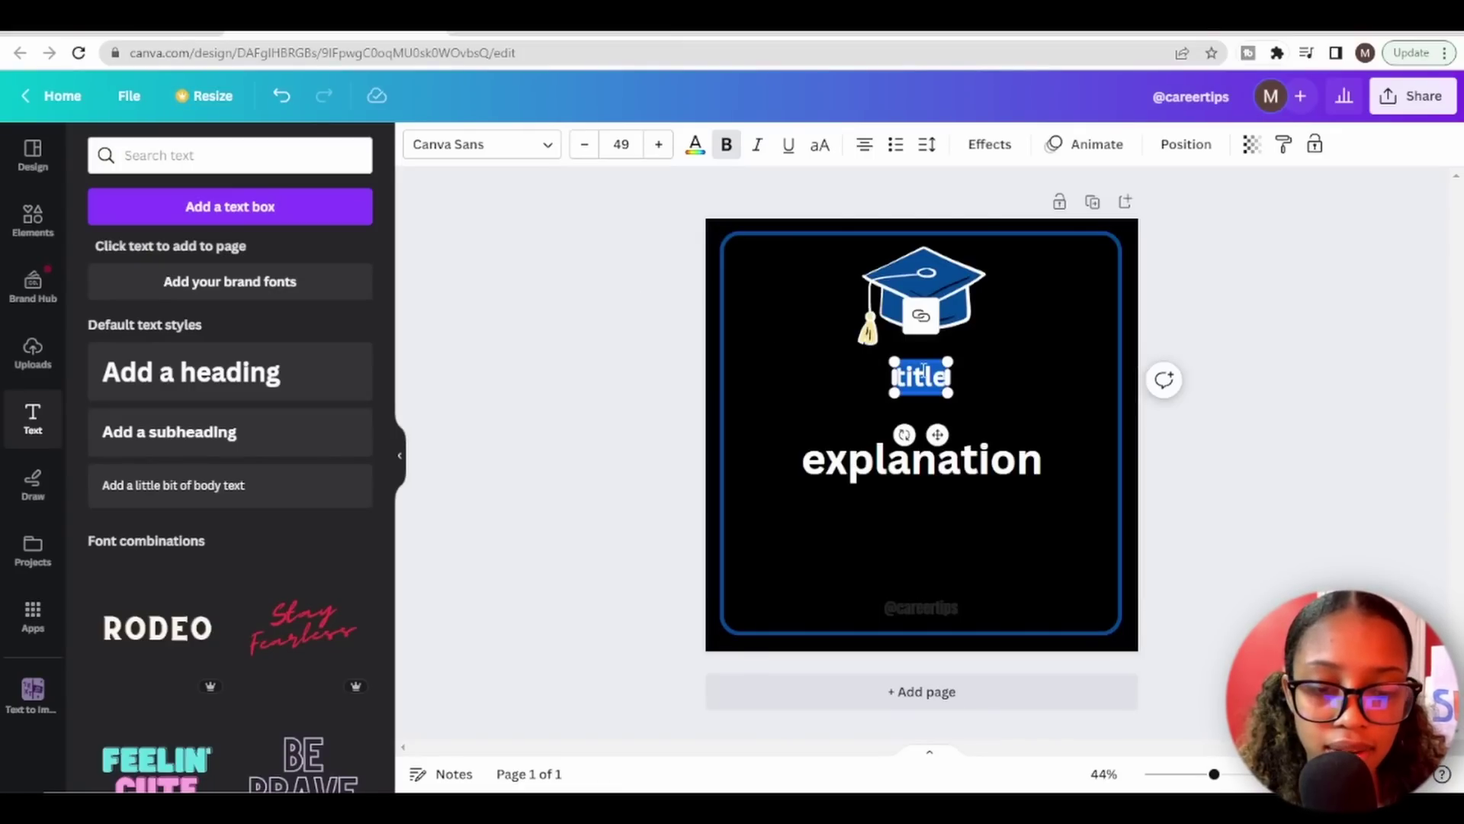
{"action": "type", "text": "\"Top 5 tips for acing a job interview\""}
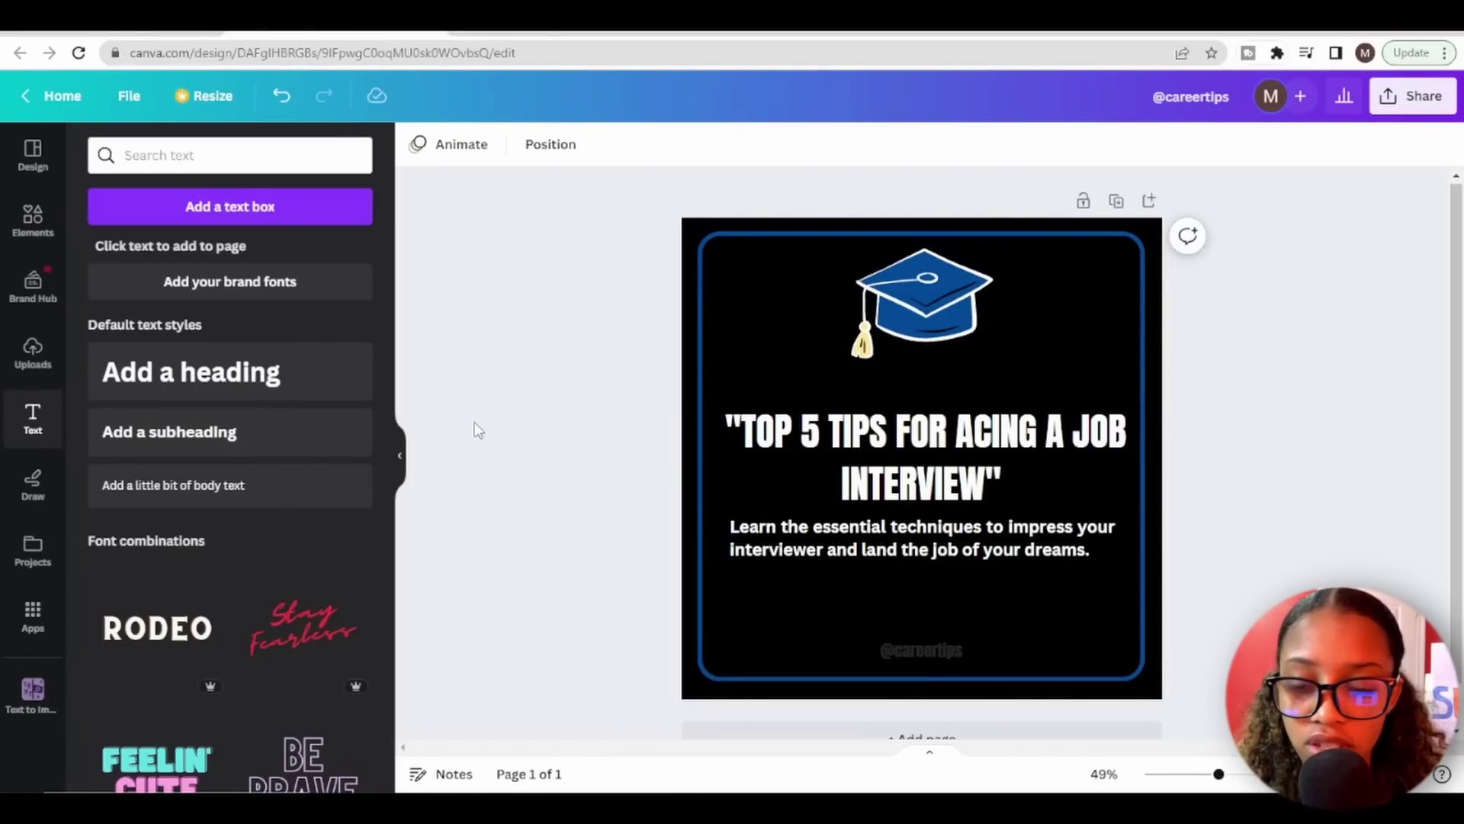
{"action": "left_click", "coordinate": [33, 619]}
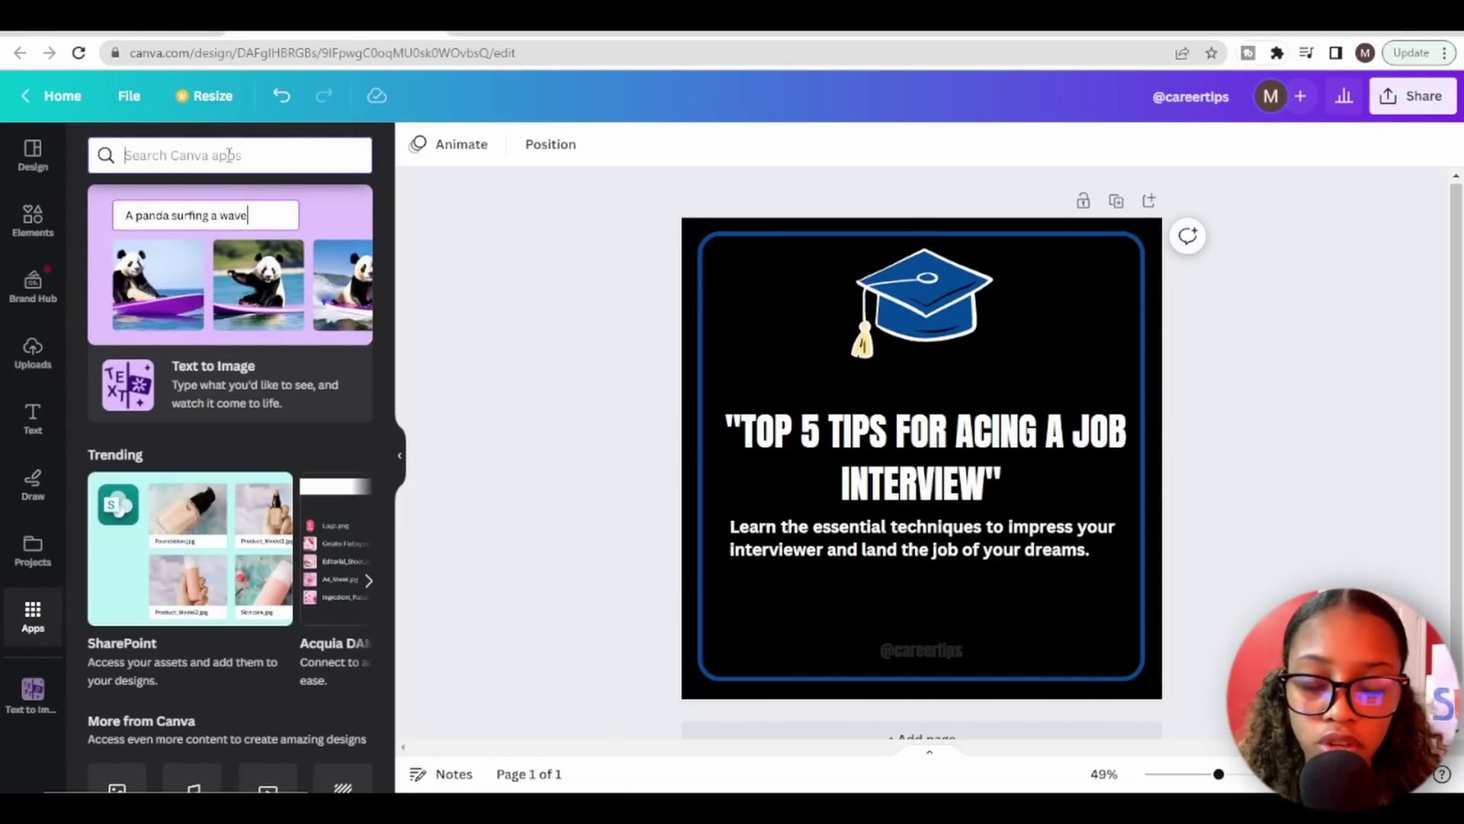
Search the apps for 'bulk create' and launch the Bulk create app
{"action": "left_click", "coordinate": [228, 155]}
{"action": "type", "text": "bulk create"}
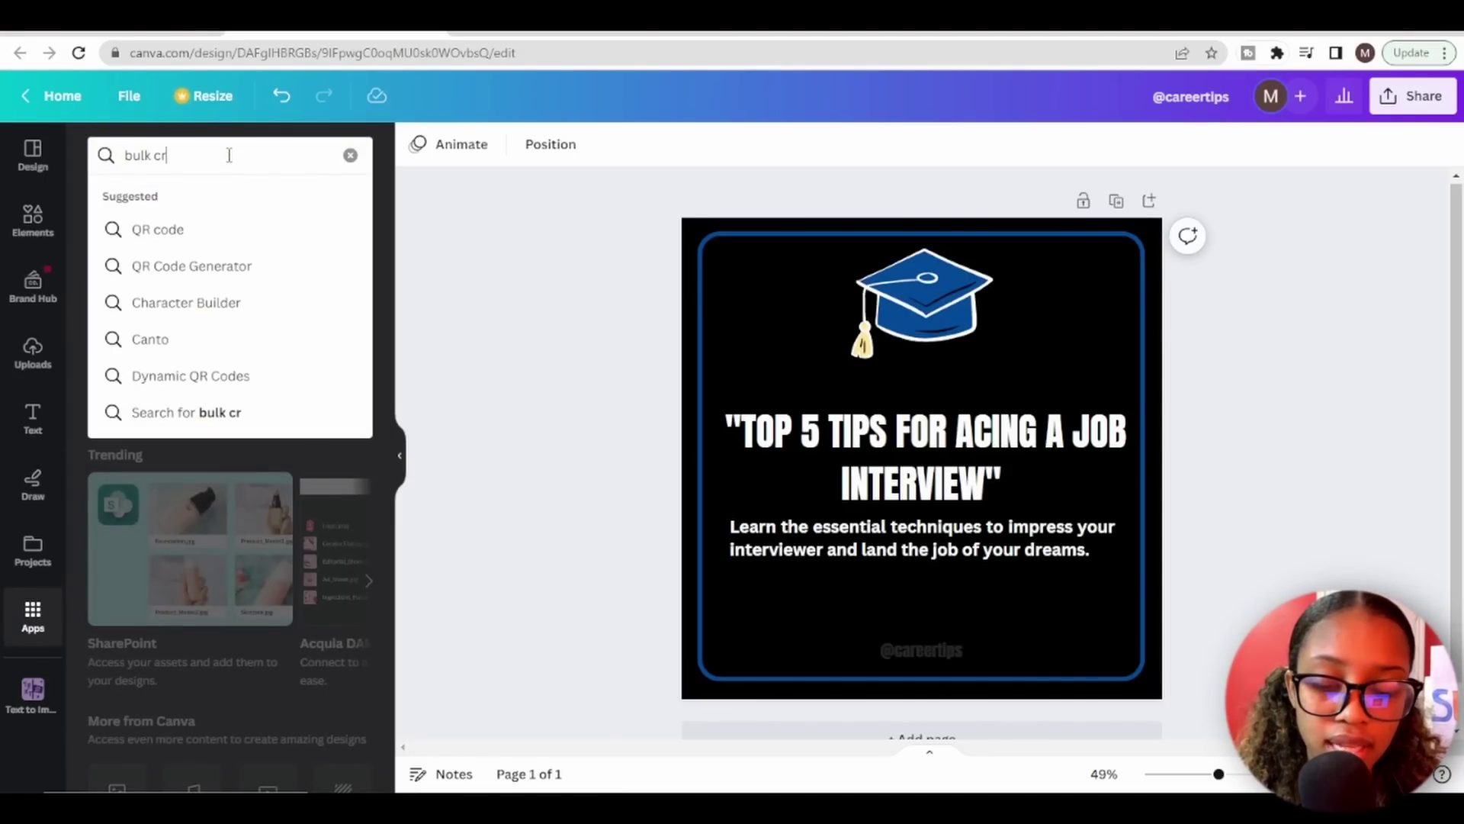
{"action": "key", "text": "Return"}
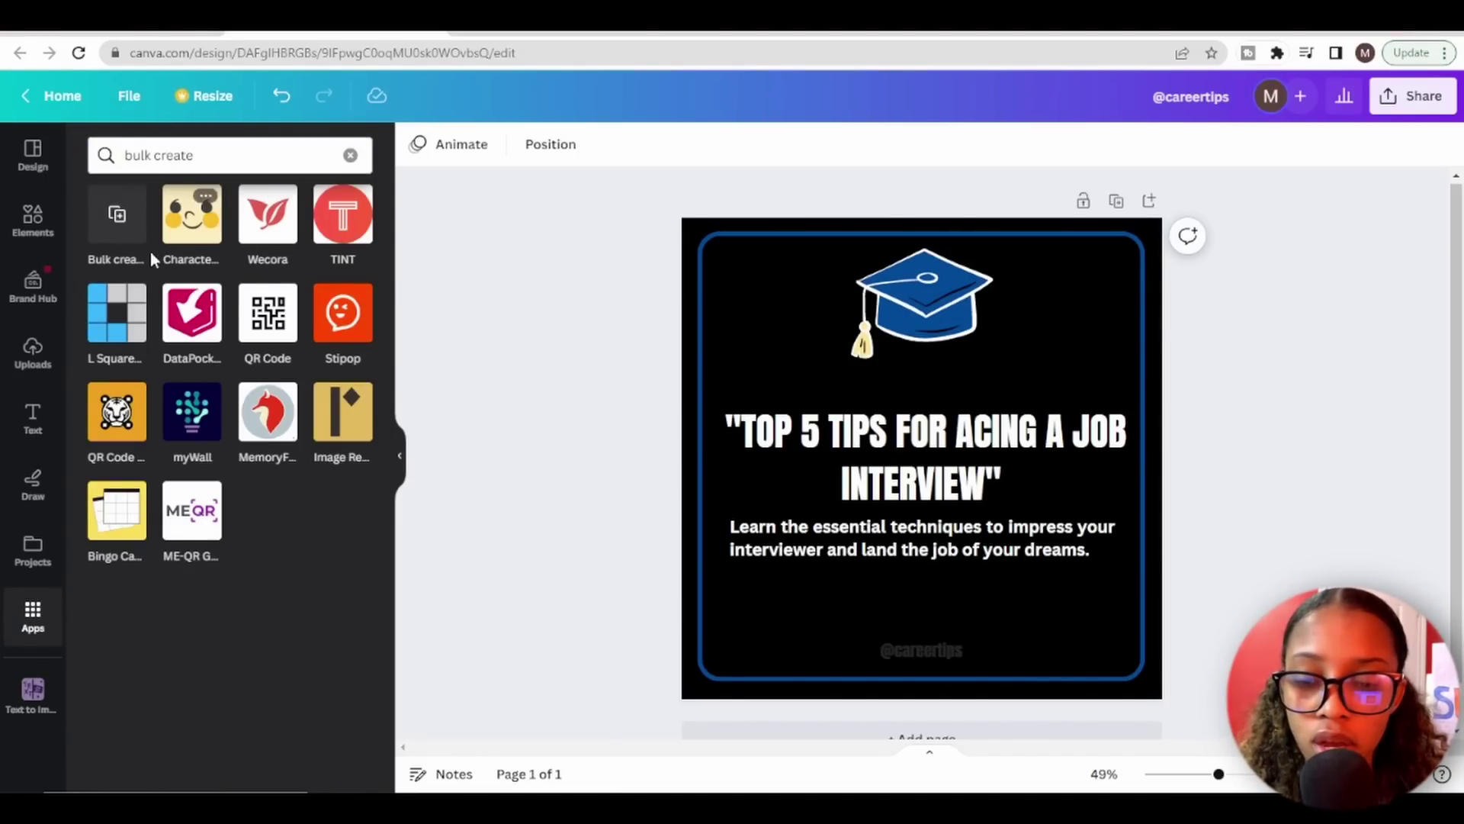
{"action": "left_click", "coordinate": [121, 229]}
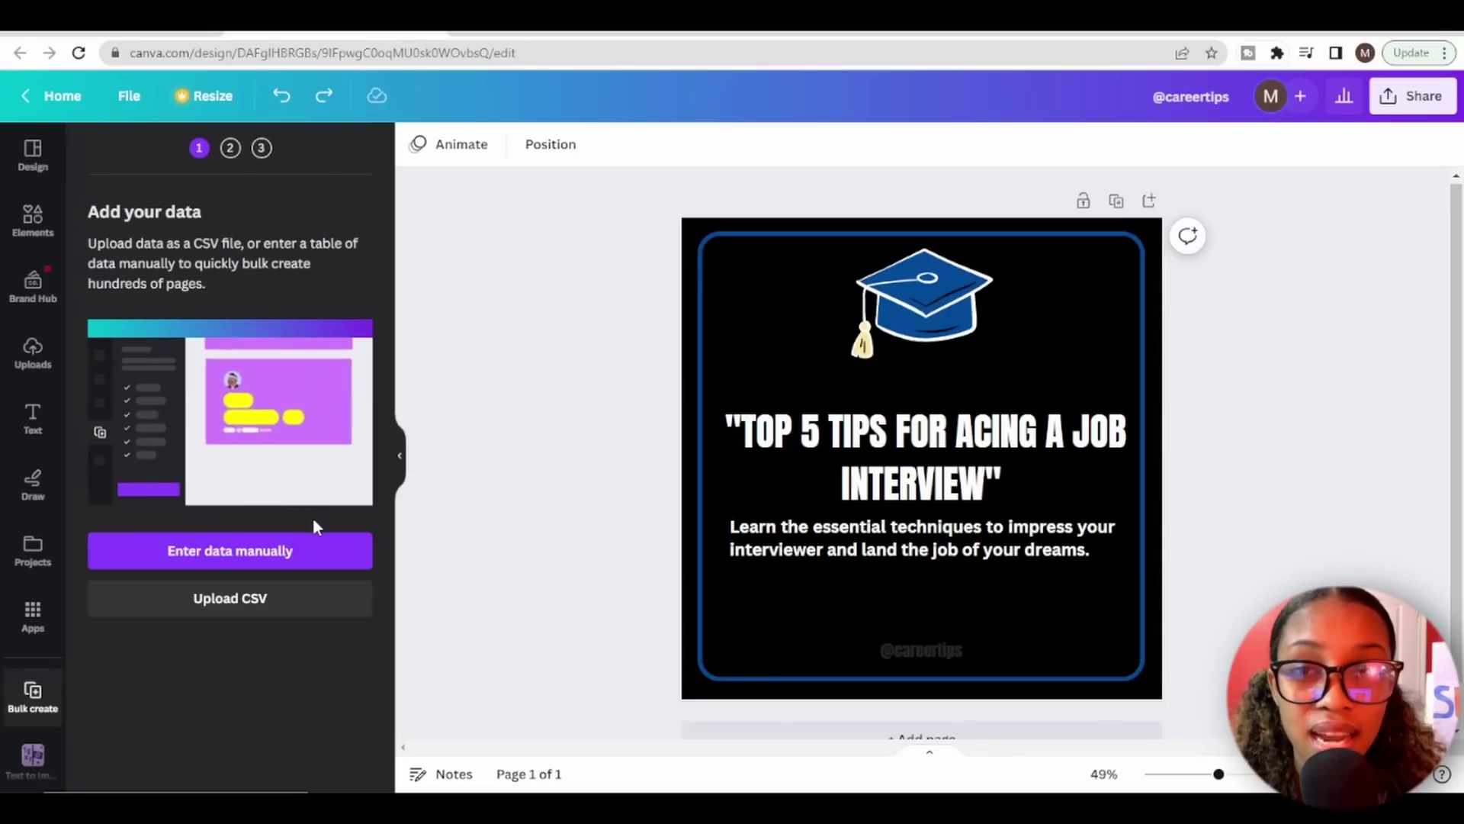
Upload the CSV of post data and connect the title text to the Title field
{"action": "left_click", "coordinate": [238, 602]}
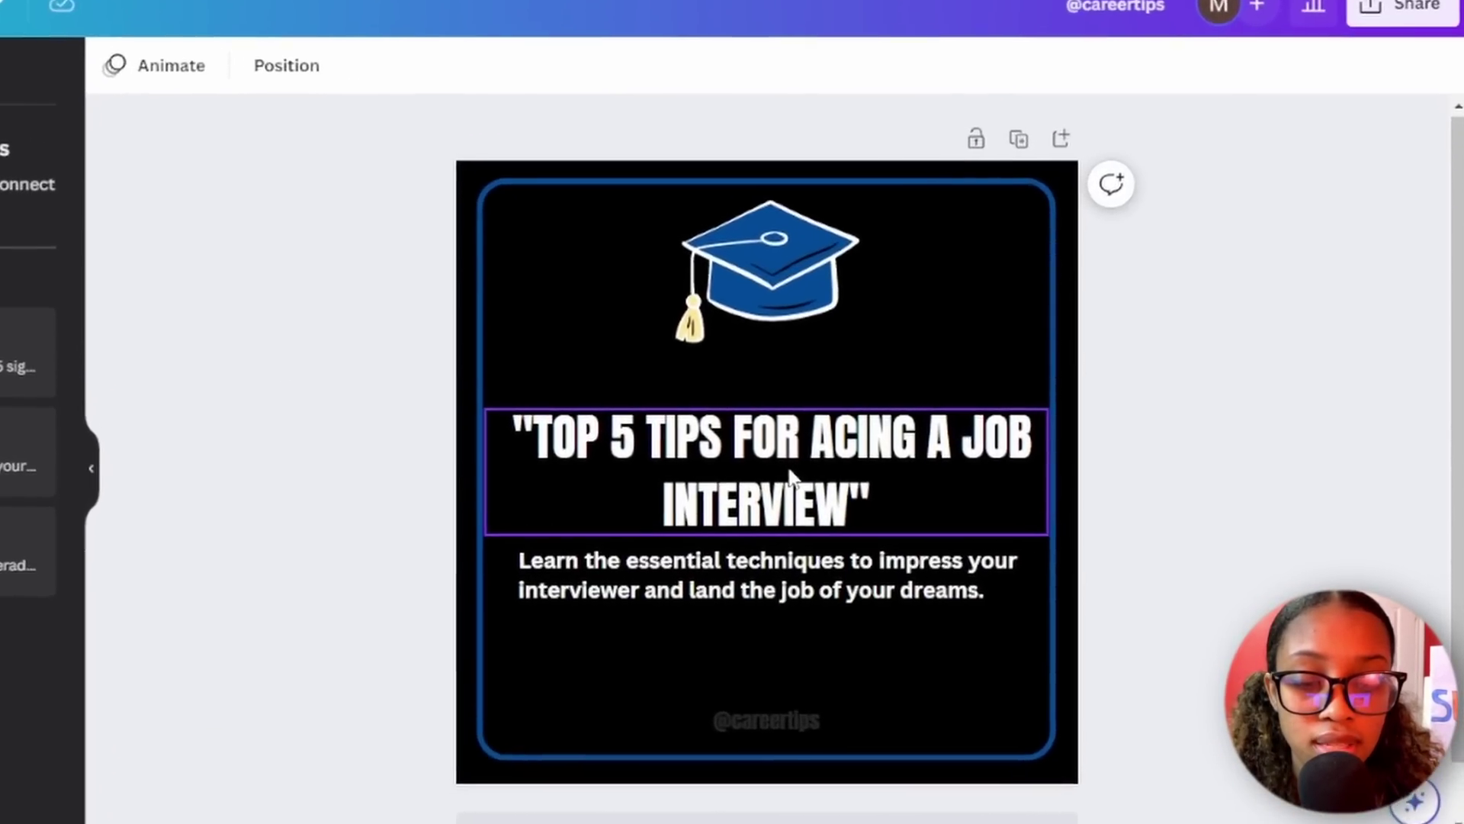
{"action": "left_click", "coordinate": [946, 469]}
{"action": "left_click", "coordinate": [695, 347]}
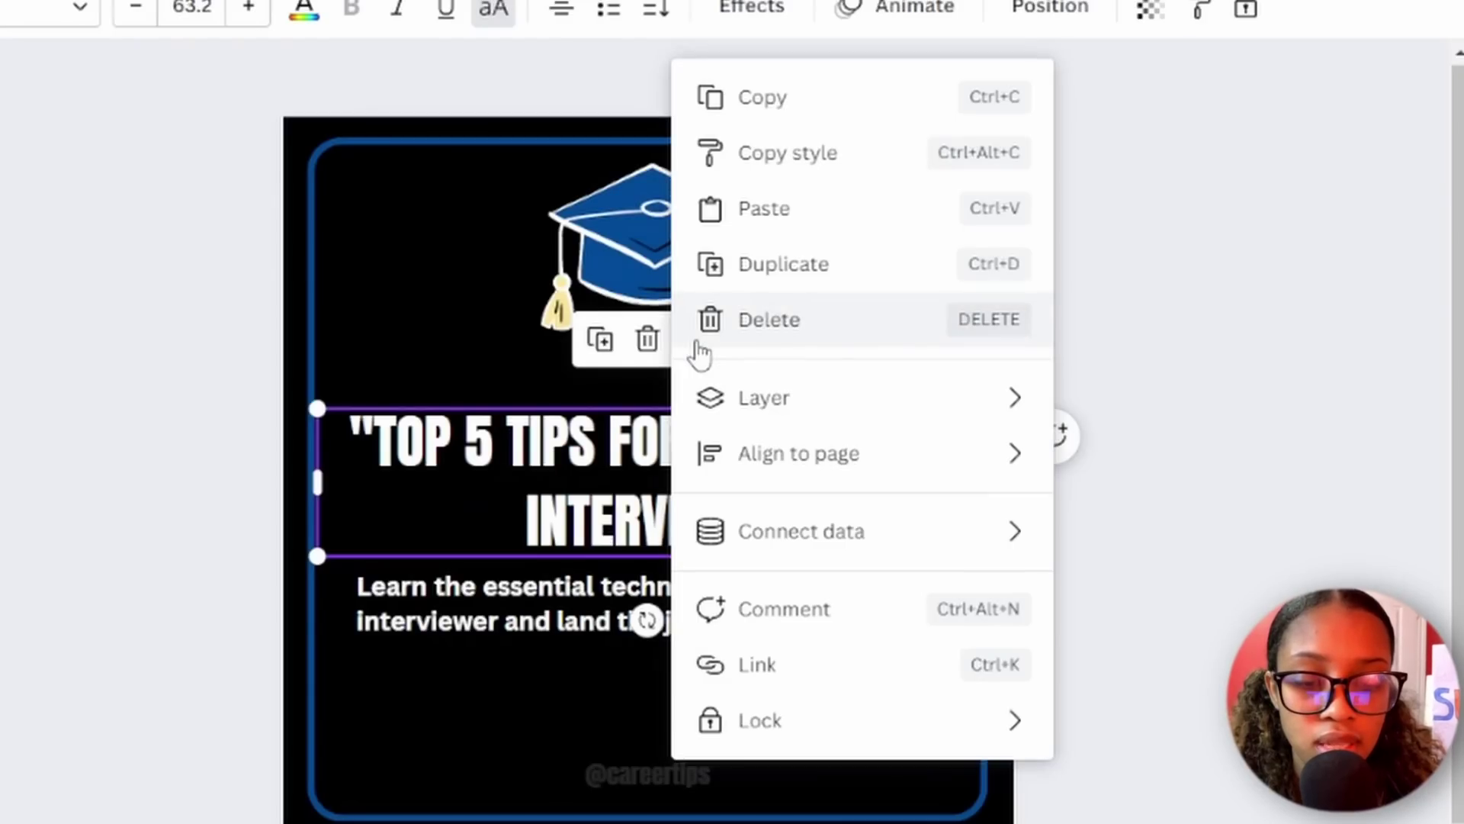
{"action": "mouse_move", "coordinate": [869, 546]}
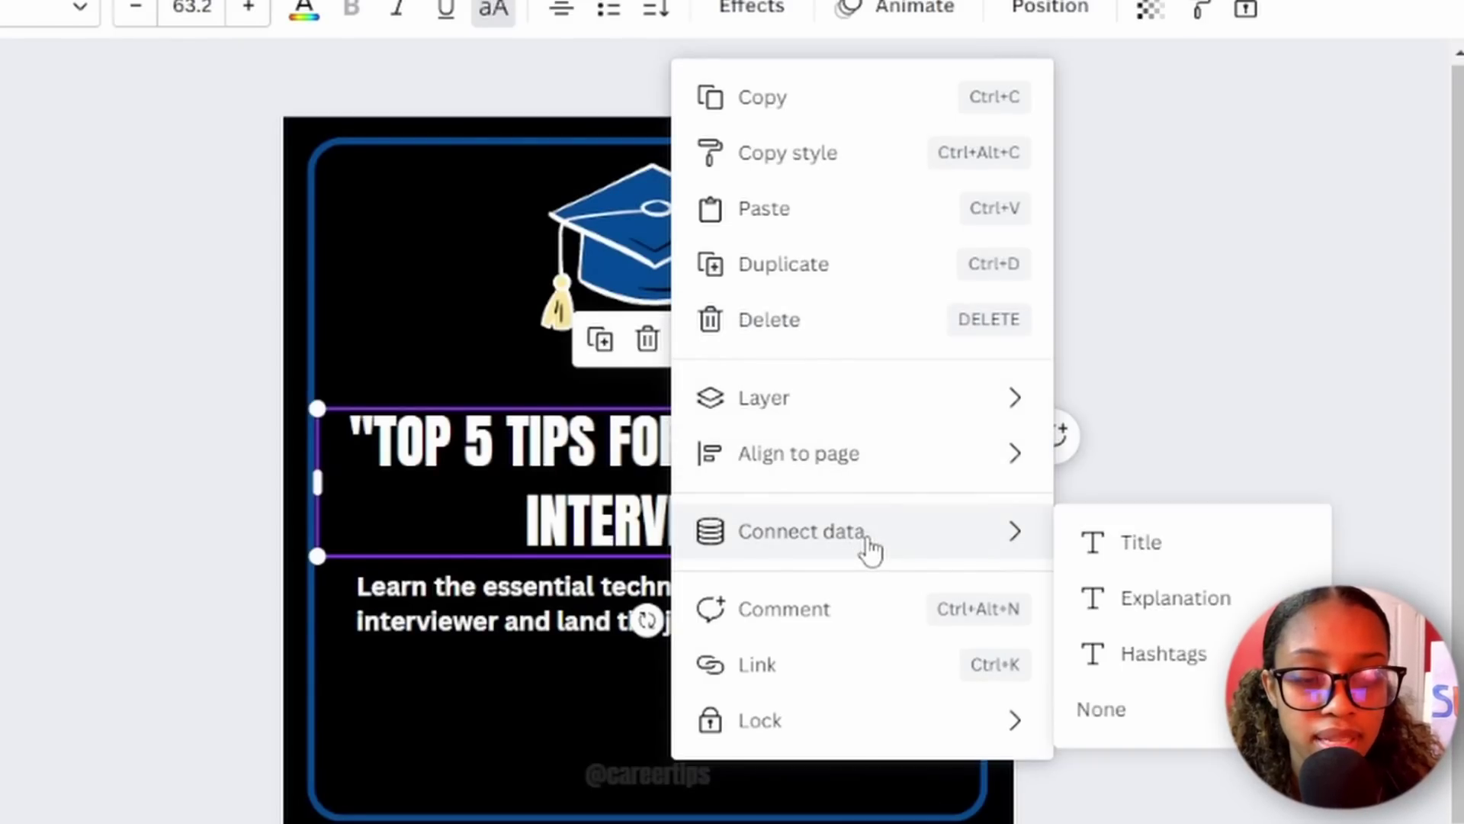
{"action": "left_click", "coordinate": [1178, 553]}
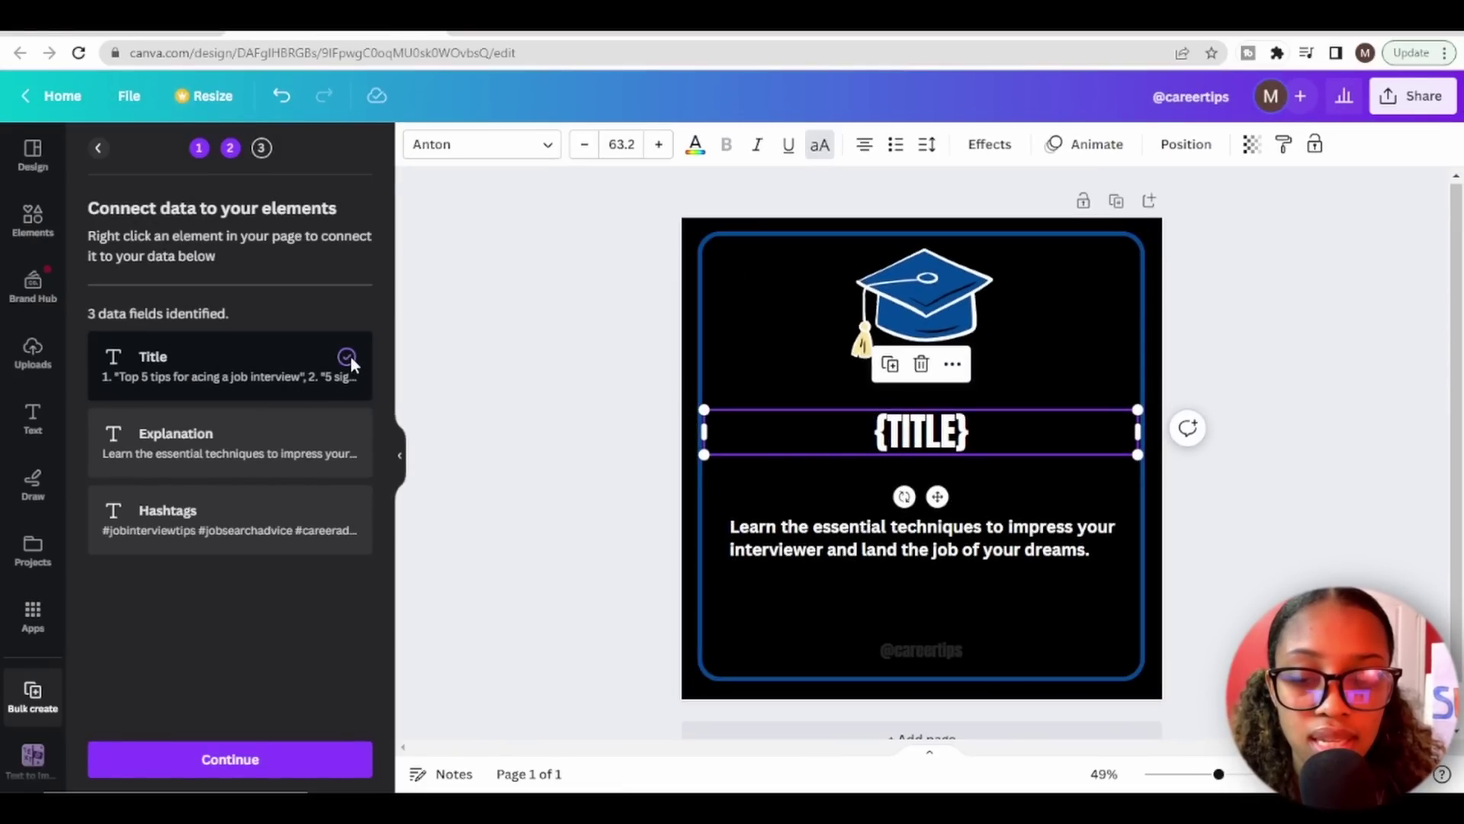
Connect the explanation text to the Explanation field and generate 50 pages
{"action": "left_click", "coordinate": [844, 548]}
{"action": "left_click", "coordinate": [953, 470]}
{"action": "left_click", "coordinate": [1129, 411]}
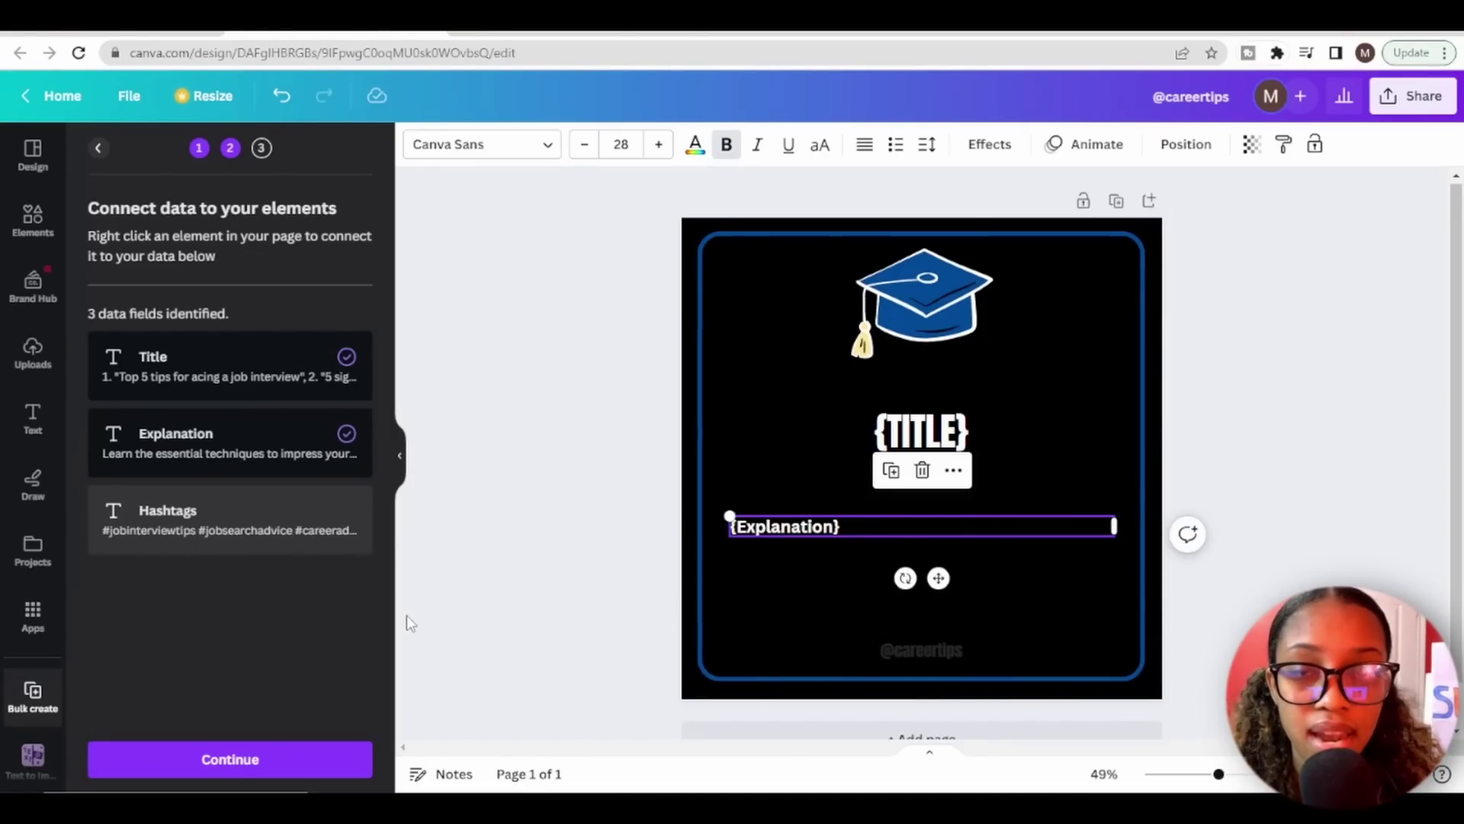
{"action": "left_click", "coordinate": [229, 759]}
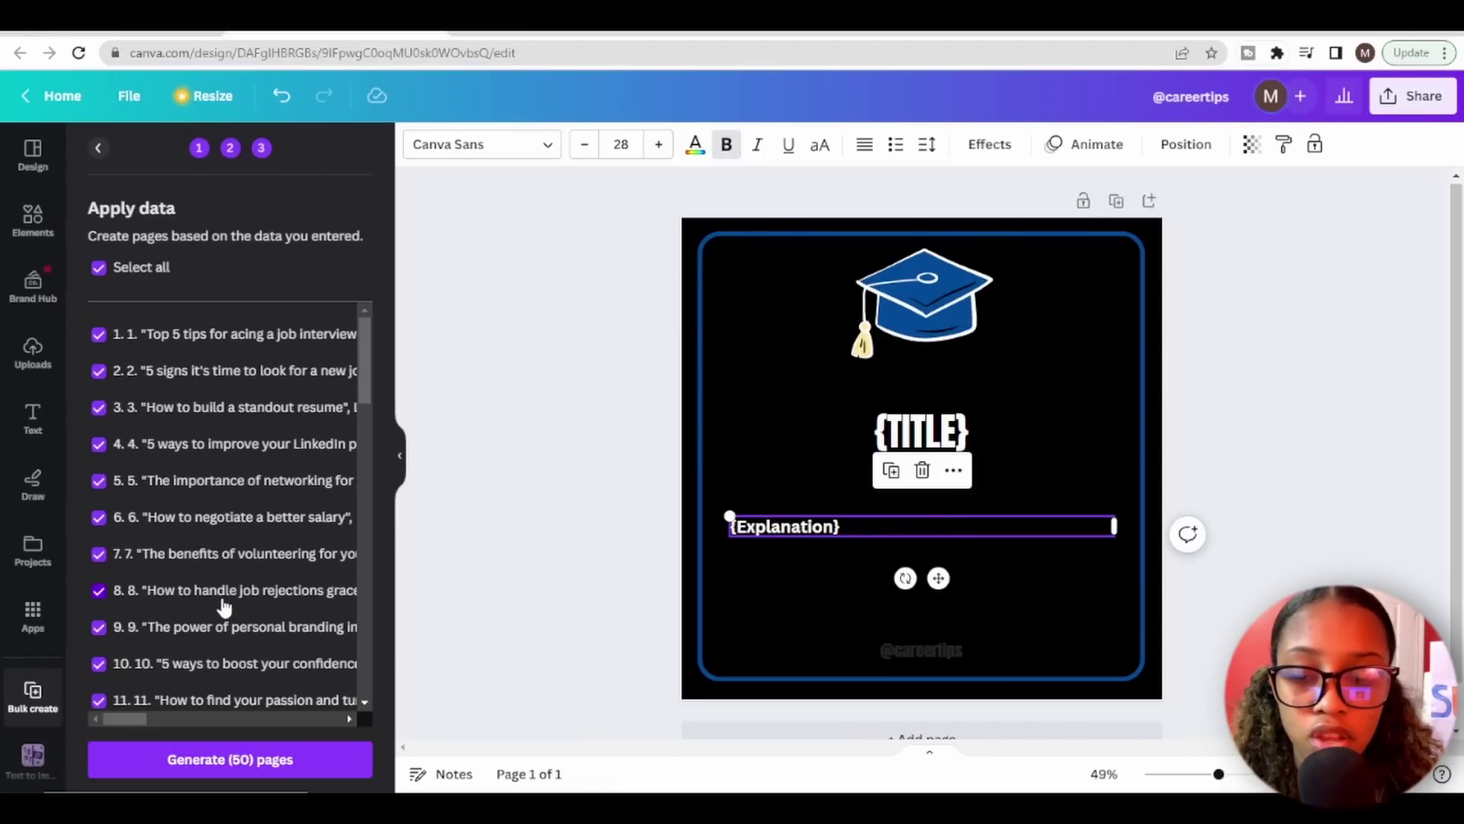
{"action": "left_click", "coordinate": [215, 762]}
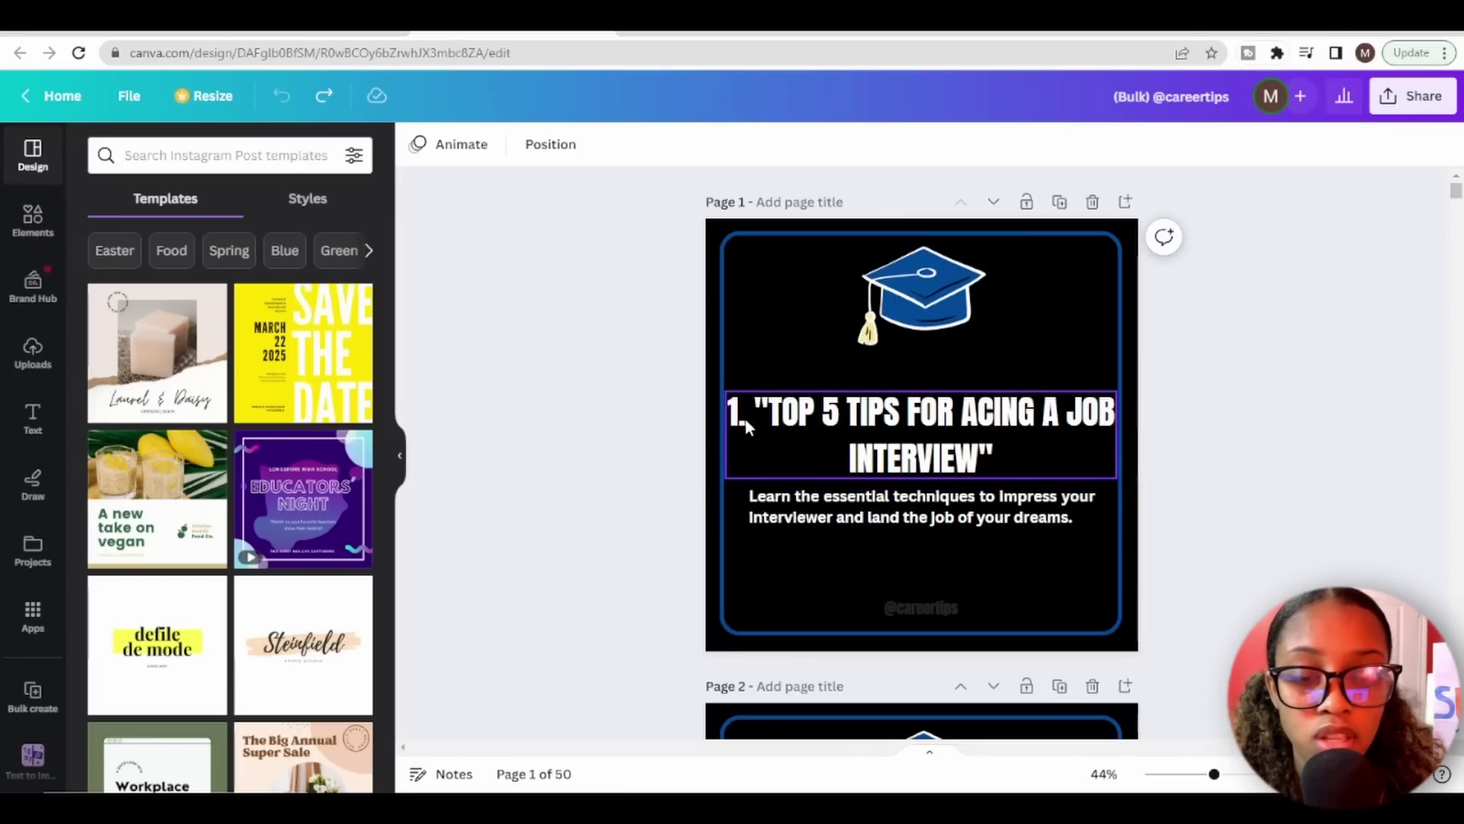
Reduce the overlapping page-5 title's font size to 59.2 so it fits on two lines
{"action": "scroll", "coordinate": [1052, 506], "scroll_direction": "down", "scroll_amount": 20}
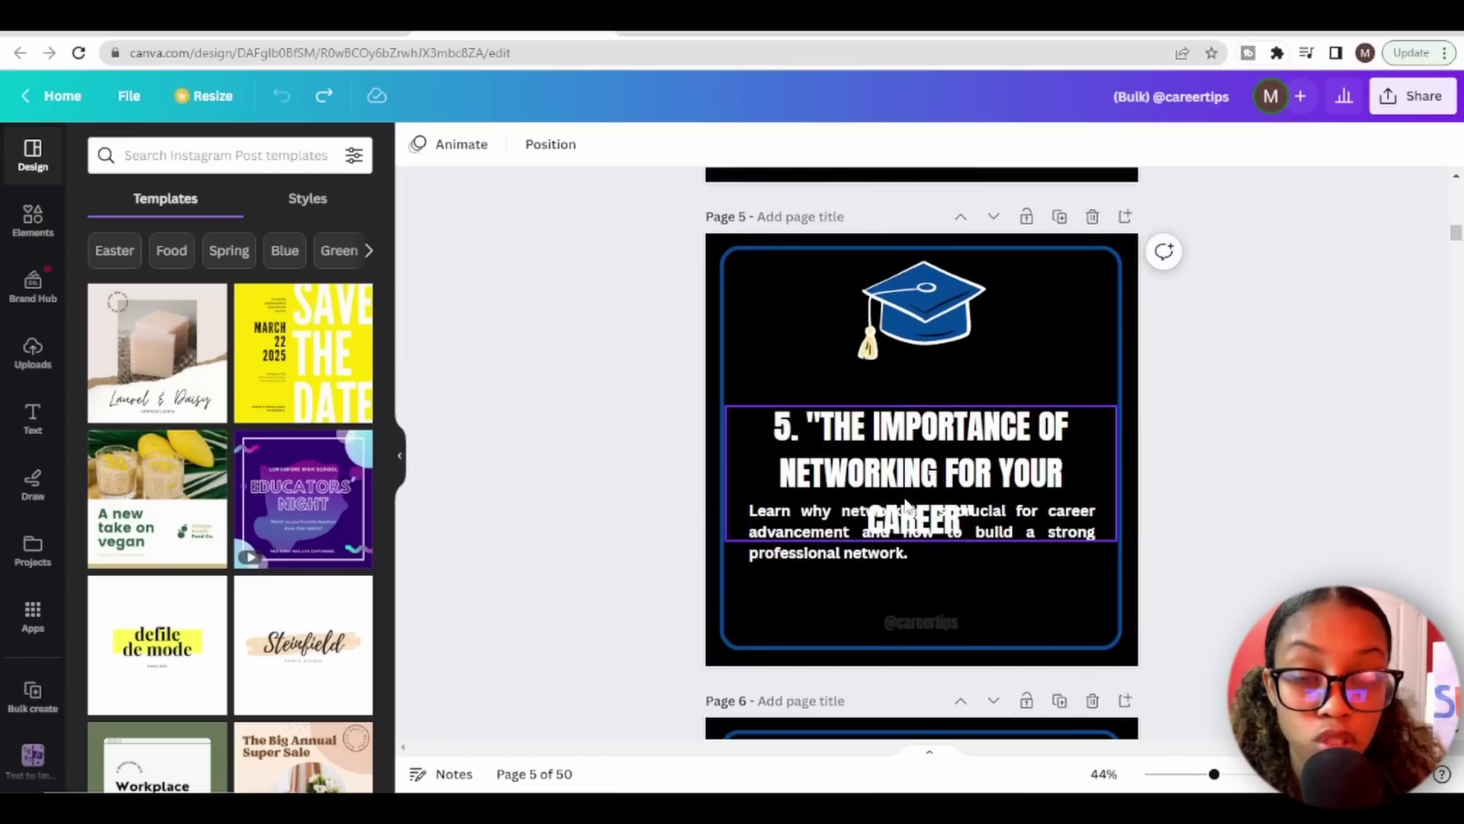
{"action": "left_click", "coordinate": [1115, 437]}
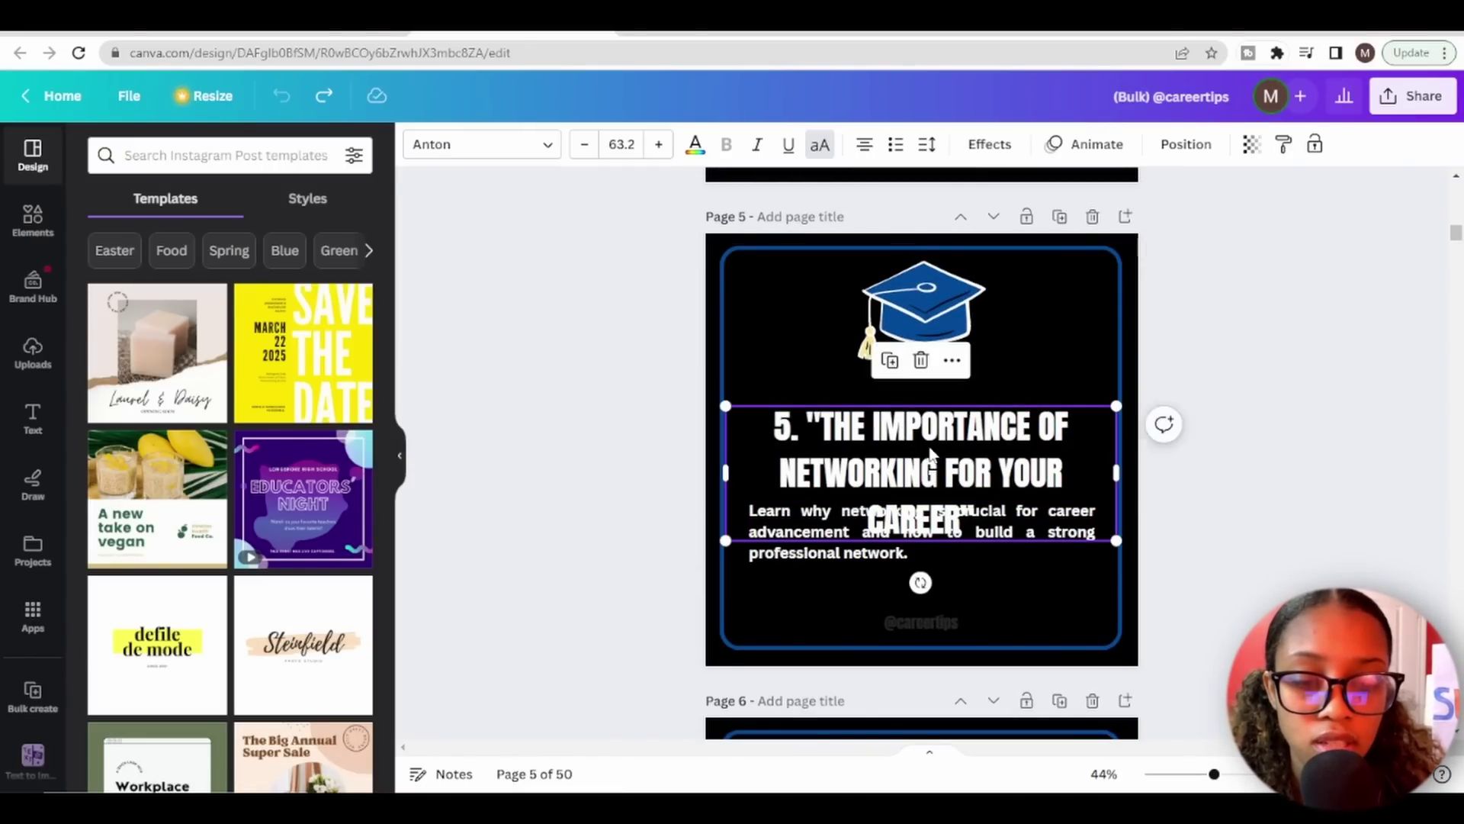
{"action": "left_click", "coordinate": [584, 147]}
{"action": "left_click", "coordinate": [584, 147]}
{"action": "left_click", "coordinate": [584, 146]}
{"action": "left_click", "coordinate": [584, 147]}
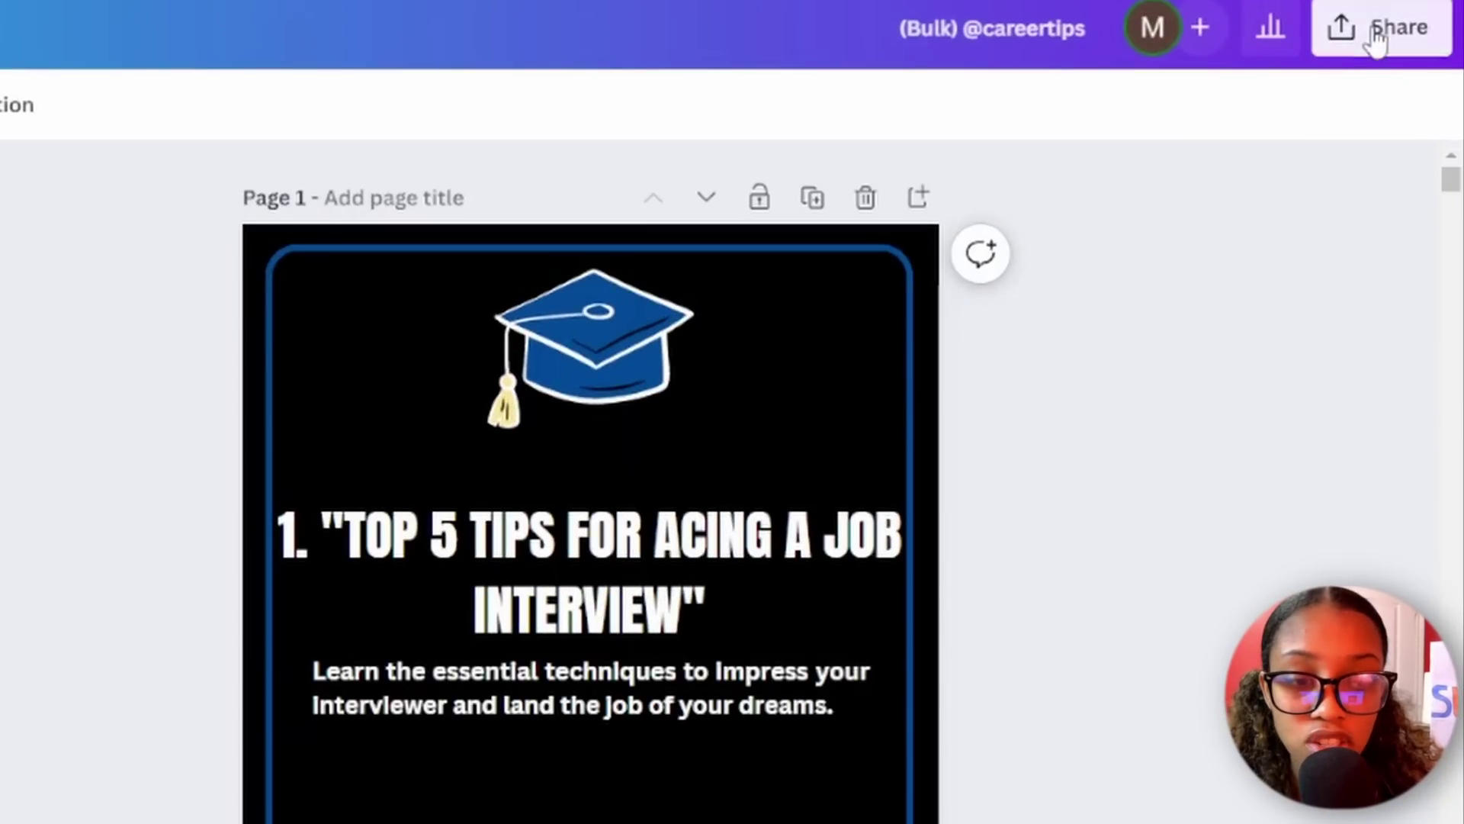
{"action": "left_click", "coordinate": [1377, 34]}
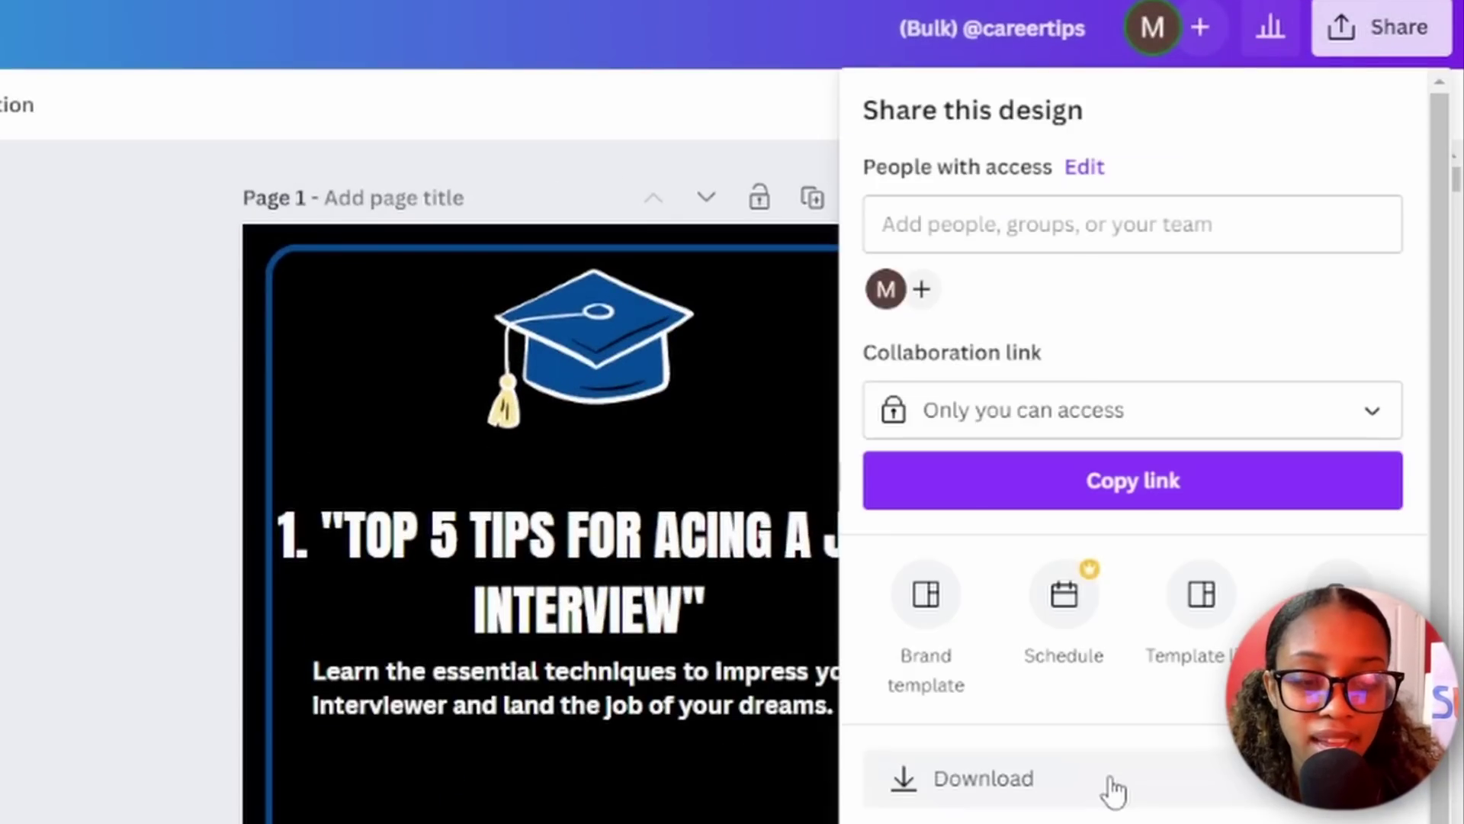
Open the Download settings from the Share panel
{"action": "left_click", "coordinate": [1113, 789]}
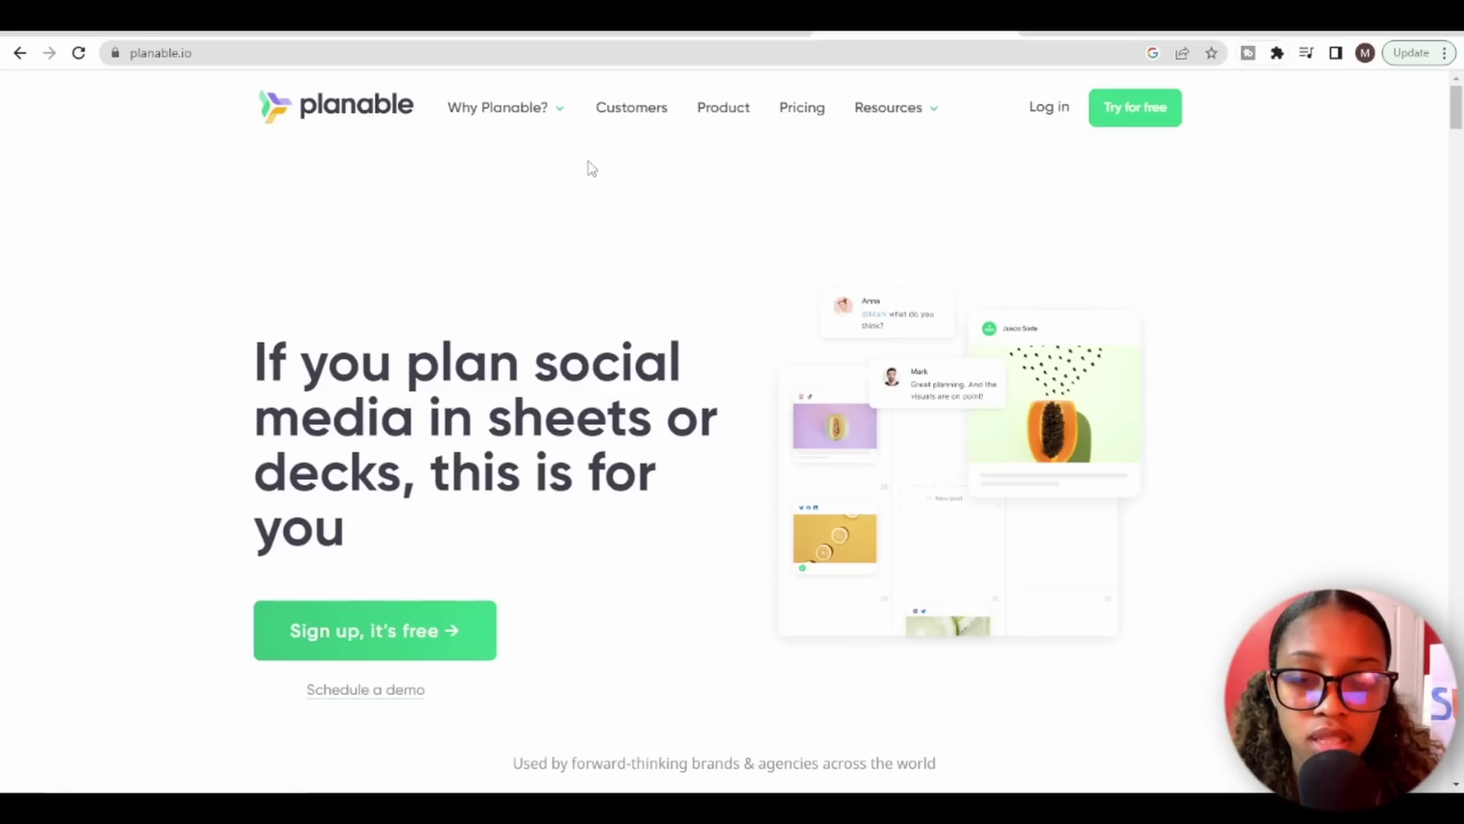
{"action": "scroll", "coordinate": [662, 321], "scroll_direction": "down", "scroll_amount": 1}
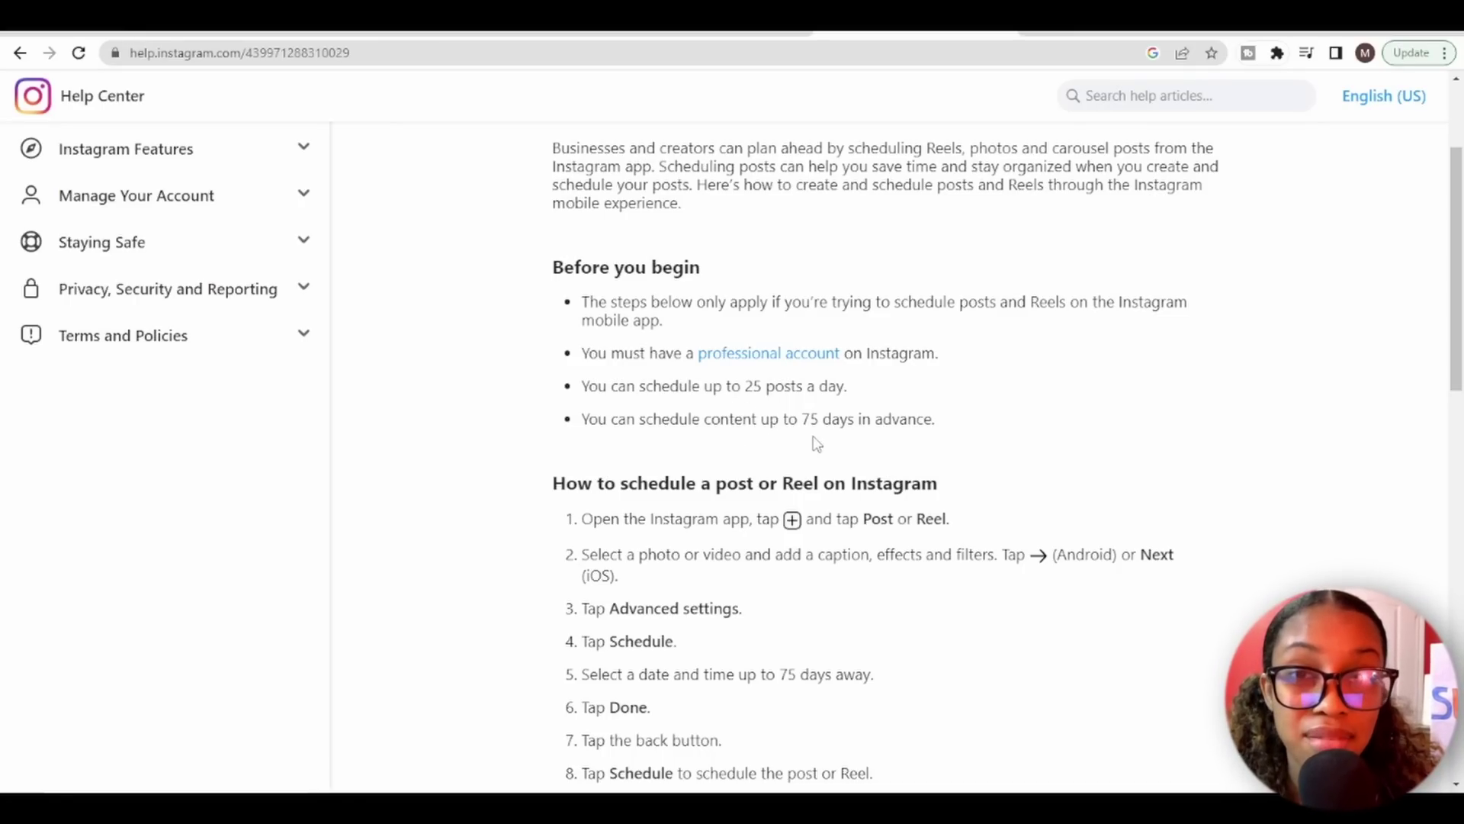
Scroll the Help Center article to the steps for scheduling a post or Reel
{"action": "scroll", "coordinate": [815, 443], "scroll_direction": "down", "scroll_amount": 2}
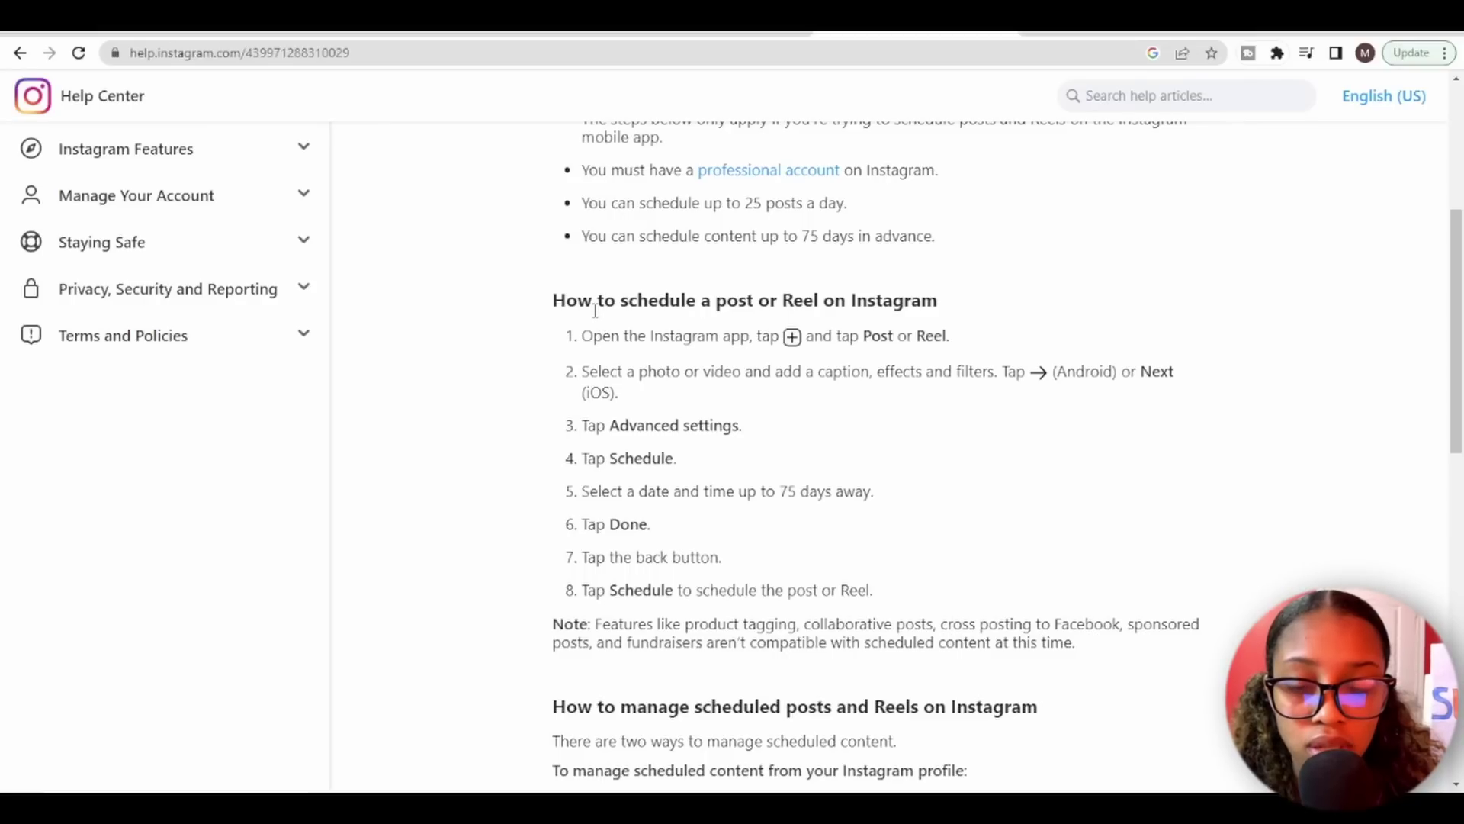